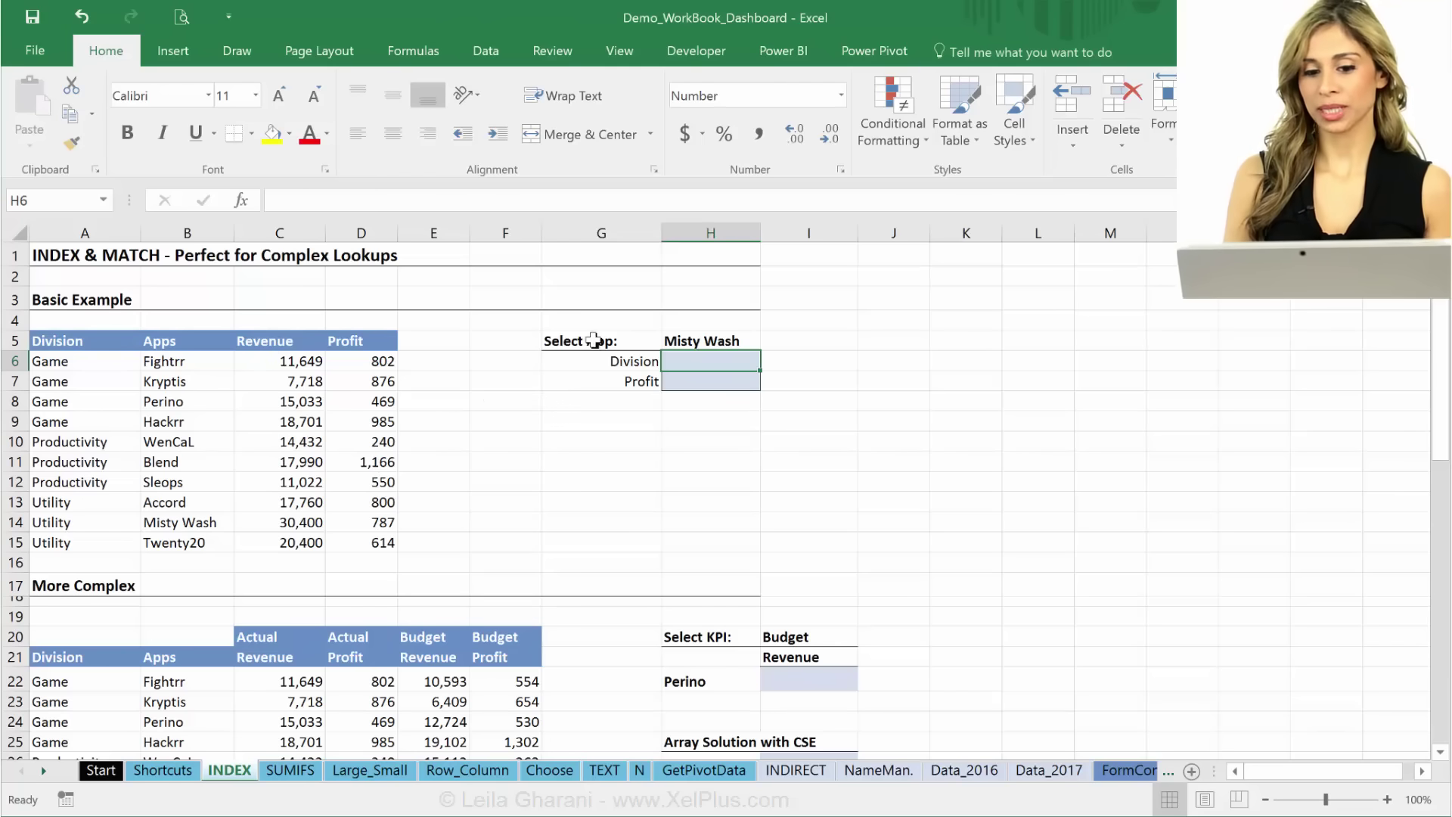
Keep Misty Wash as the chosen app in H5 and select the Division cell H6.
{"action": "left_click", "coordinate": [594, 341]}
{"action": "left_click", "coordinate": [749, 341]}
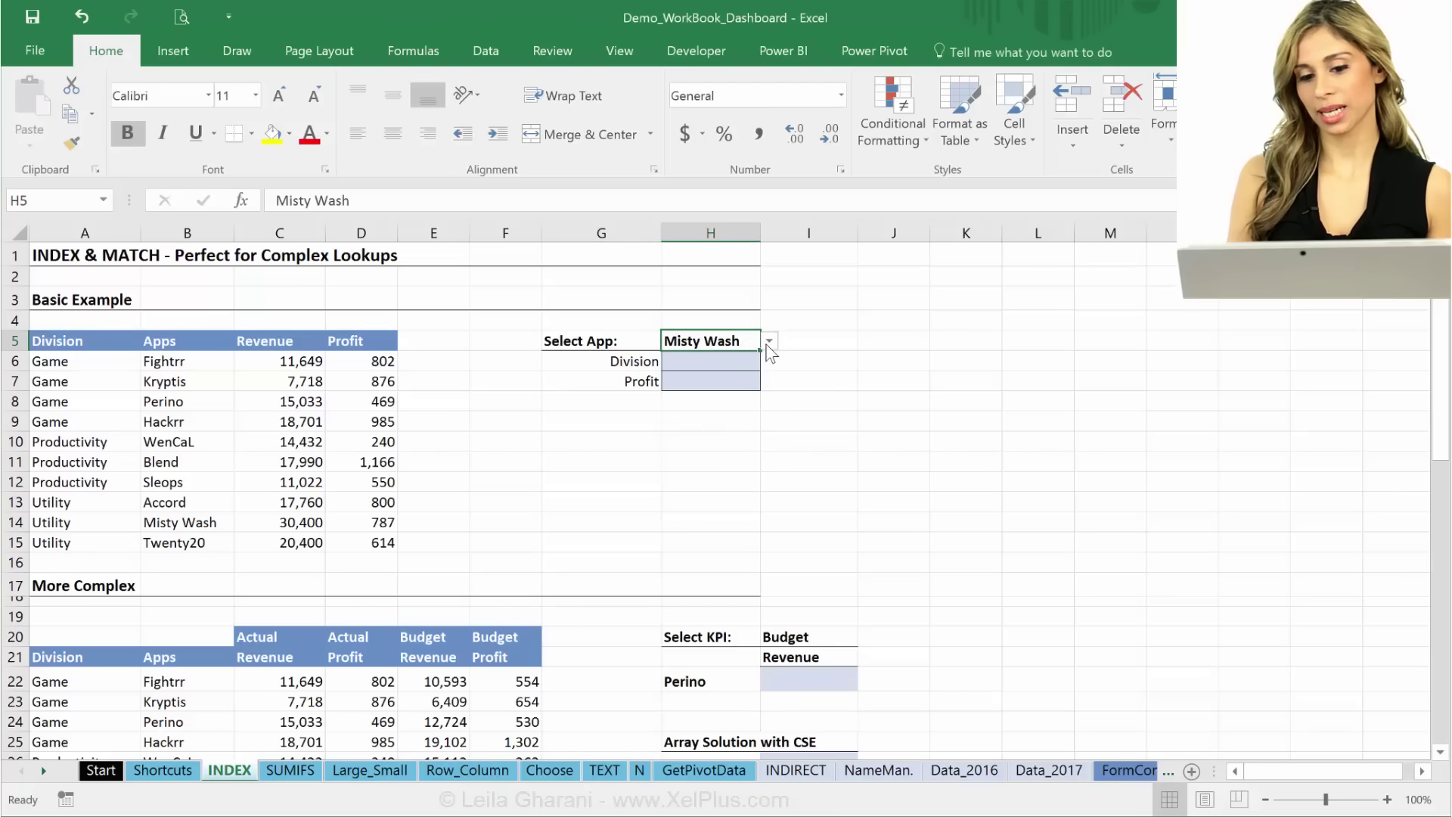
{"action": "left_click", "coordinate": [768, 342]}
{"action": "left_click", "coordinate": [729, 456]}
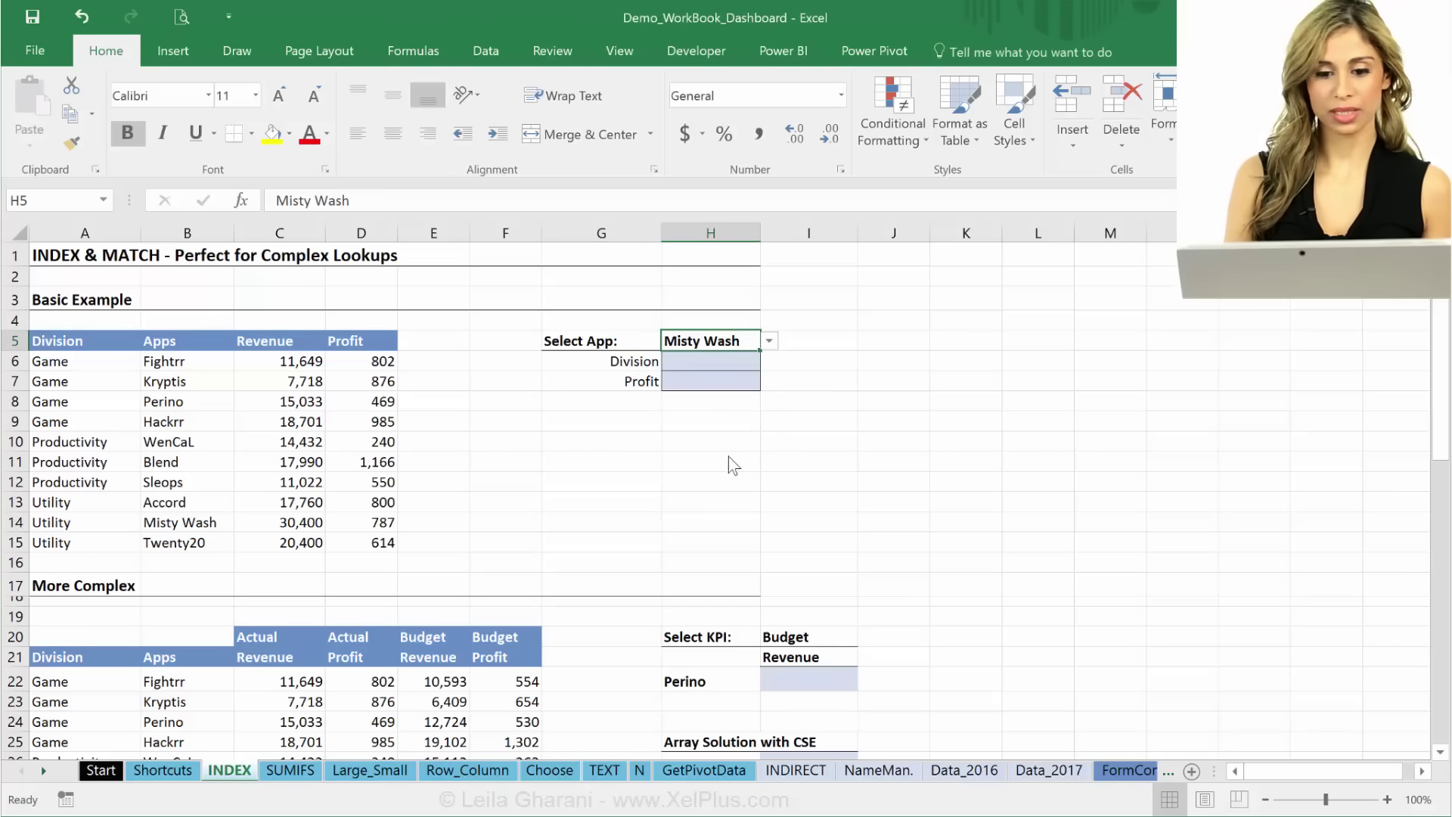
{"action": "left_click", "coordinate": [713, 362]}
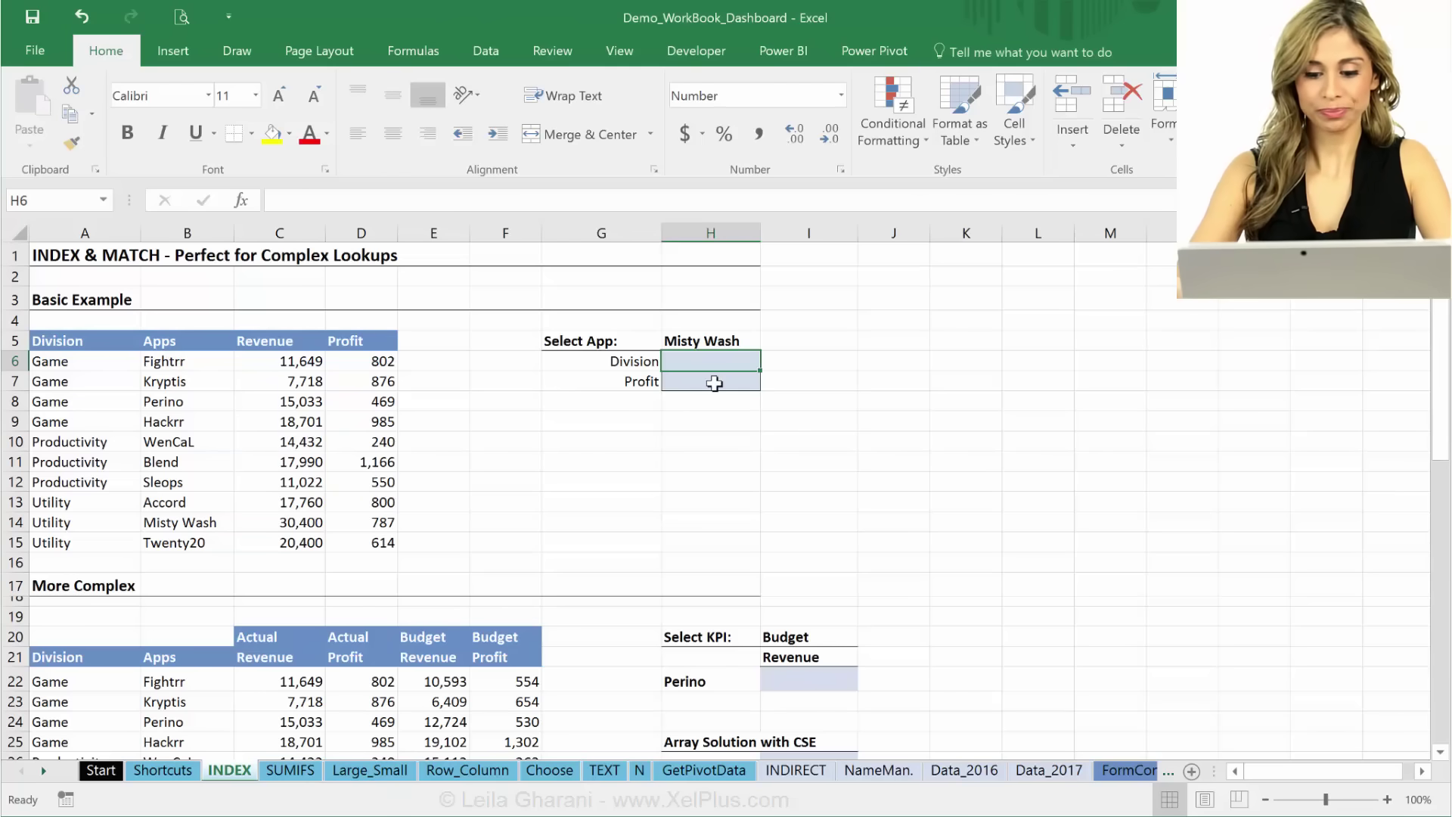
Enter =INDEX(A6:A15,2) in H6 so it returns Game.
{"action": "type", "text": "=index"}
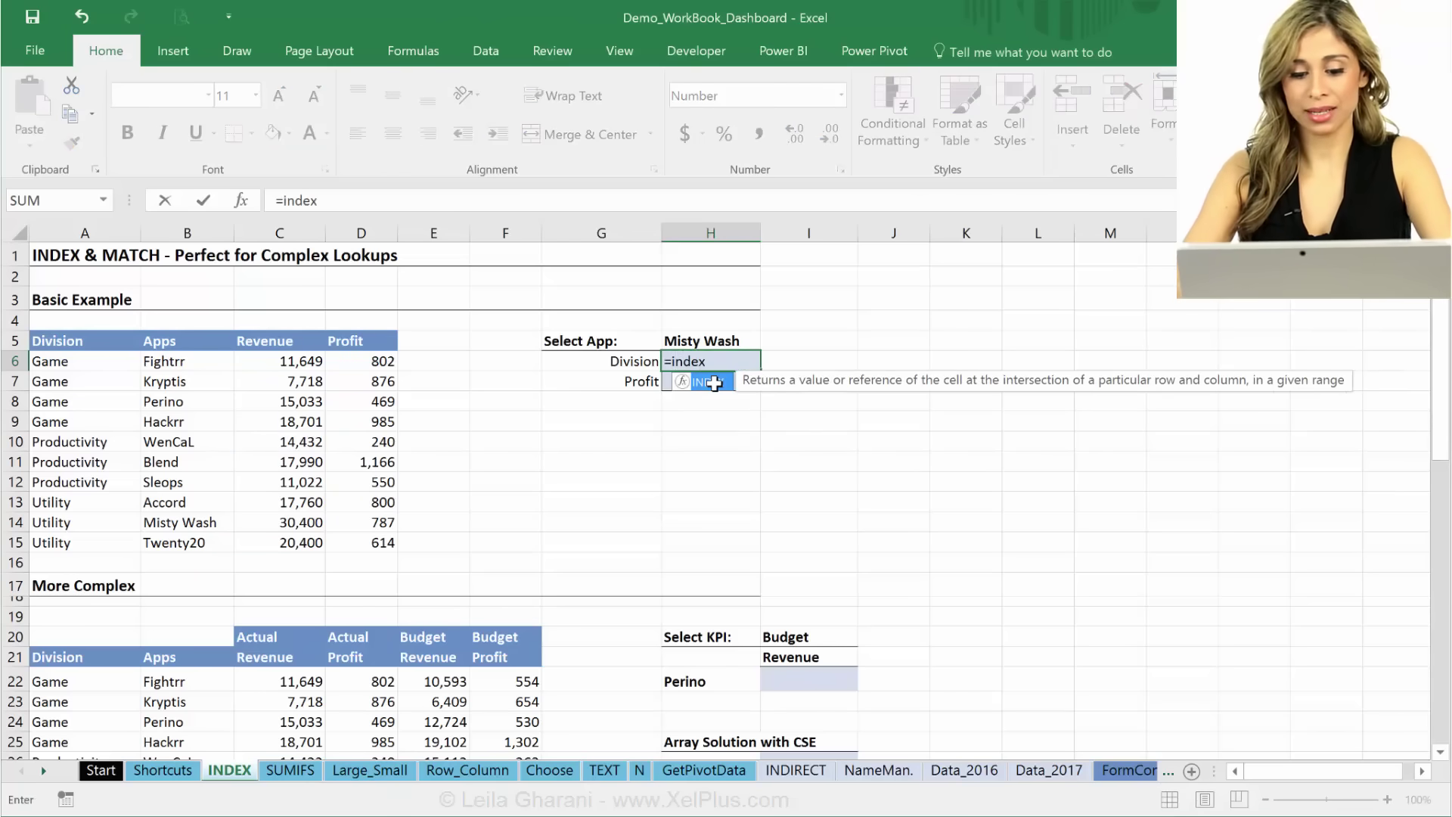
{"action": "type", "text": "("}
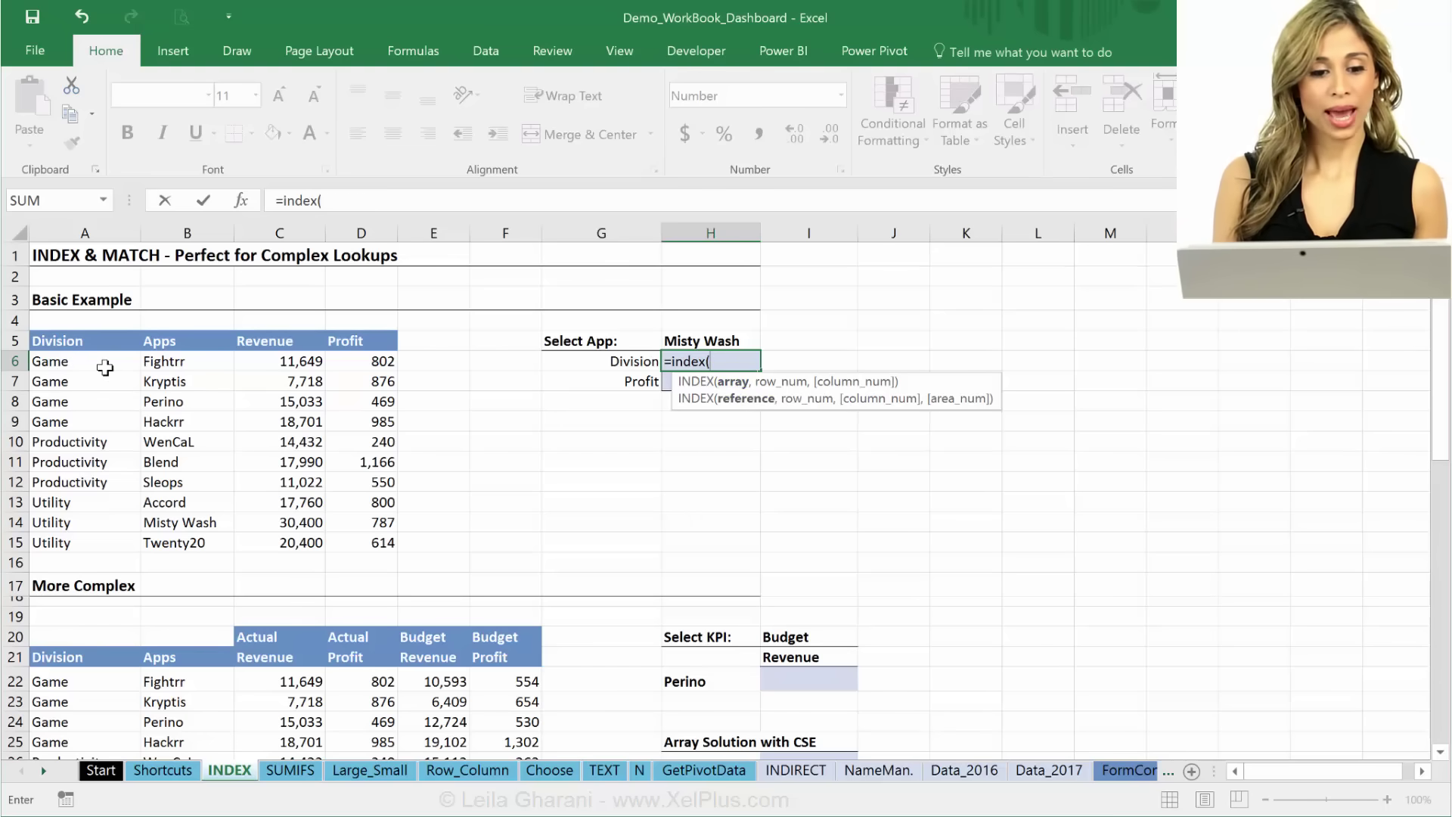
{"action": "left_click_drag", "start_coordinate": [105, 368], "coordinate": [60, 543]}
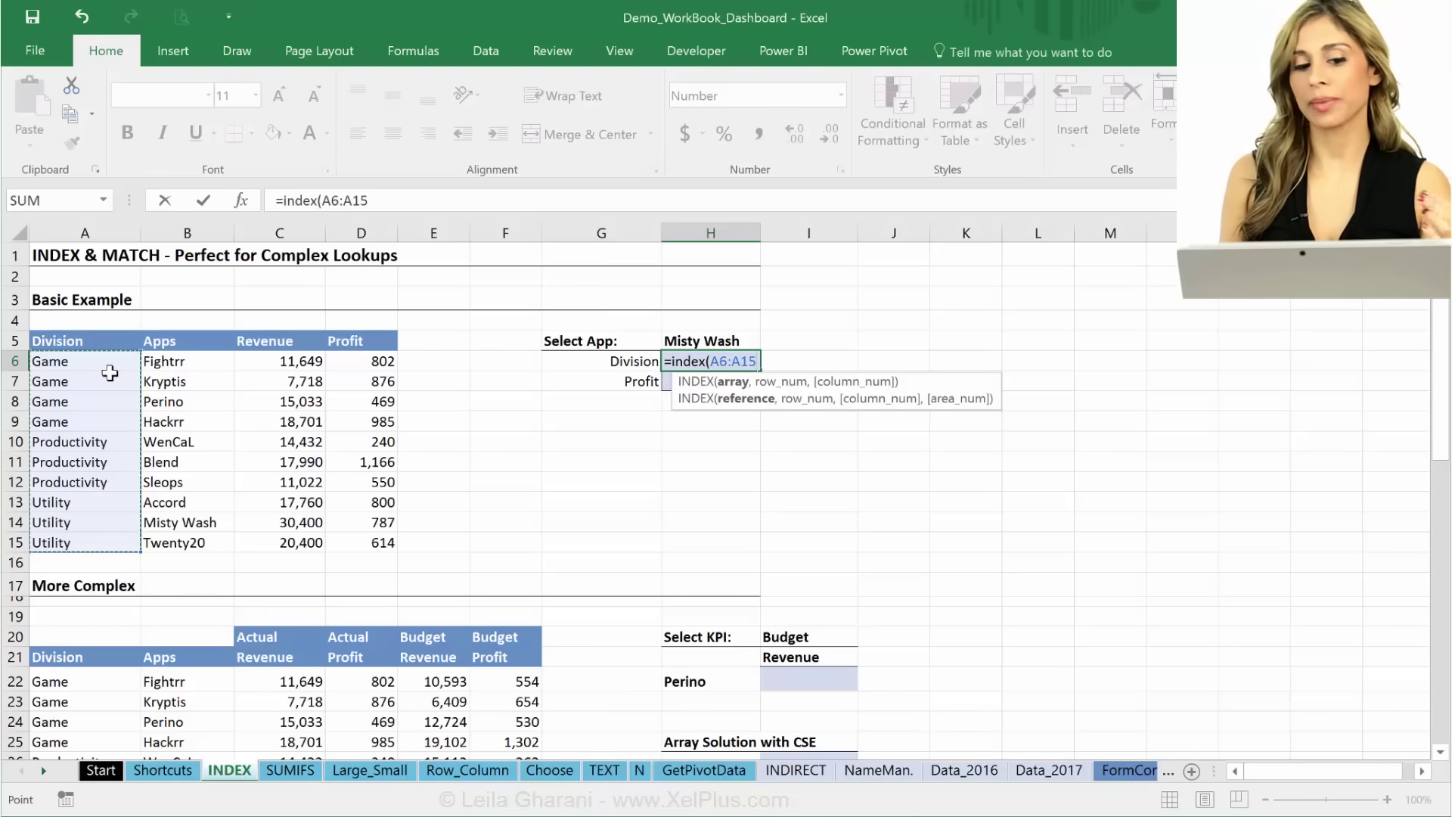
{"action": "left_click_drag", "start_coordinate": [112, 357], "coordinate": [378, 540]}
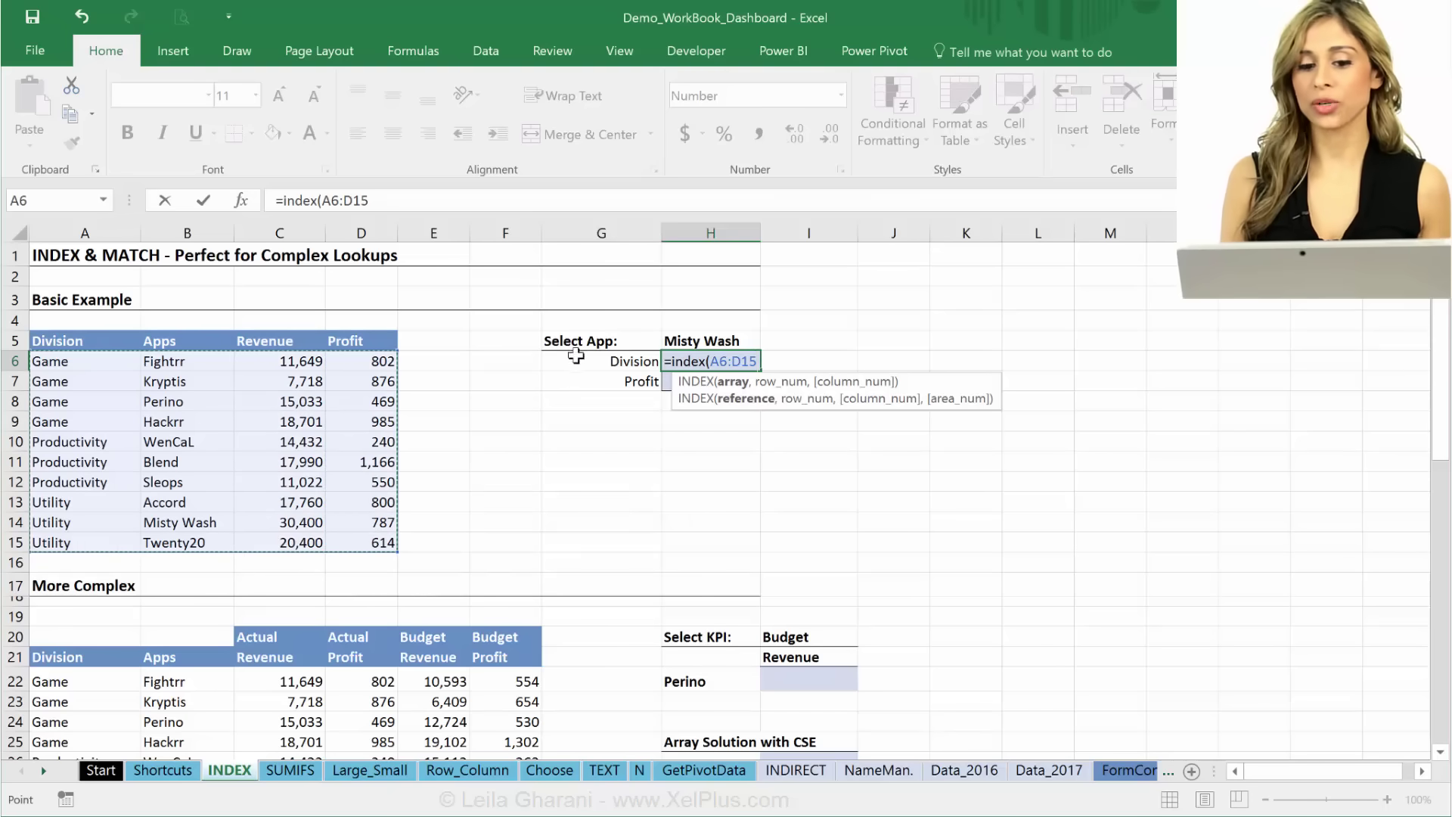
{"action": "left_click_drag", "start_coordinate": [98, 363], "coordinate": [79, 541]}
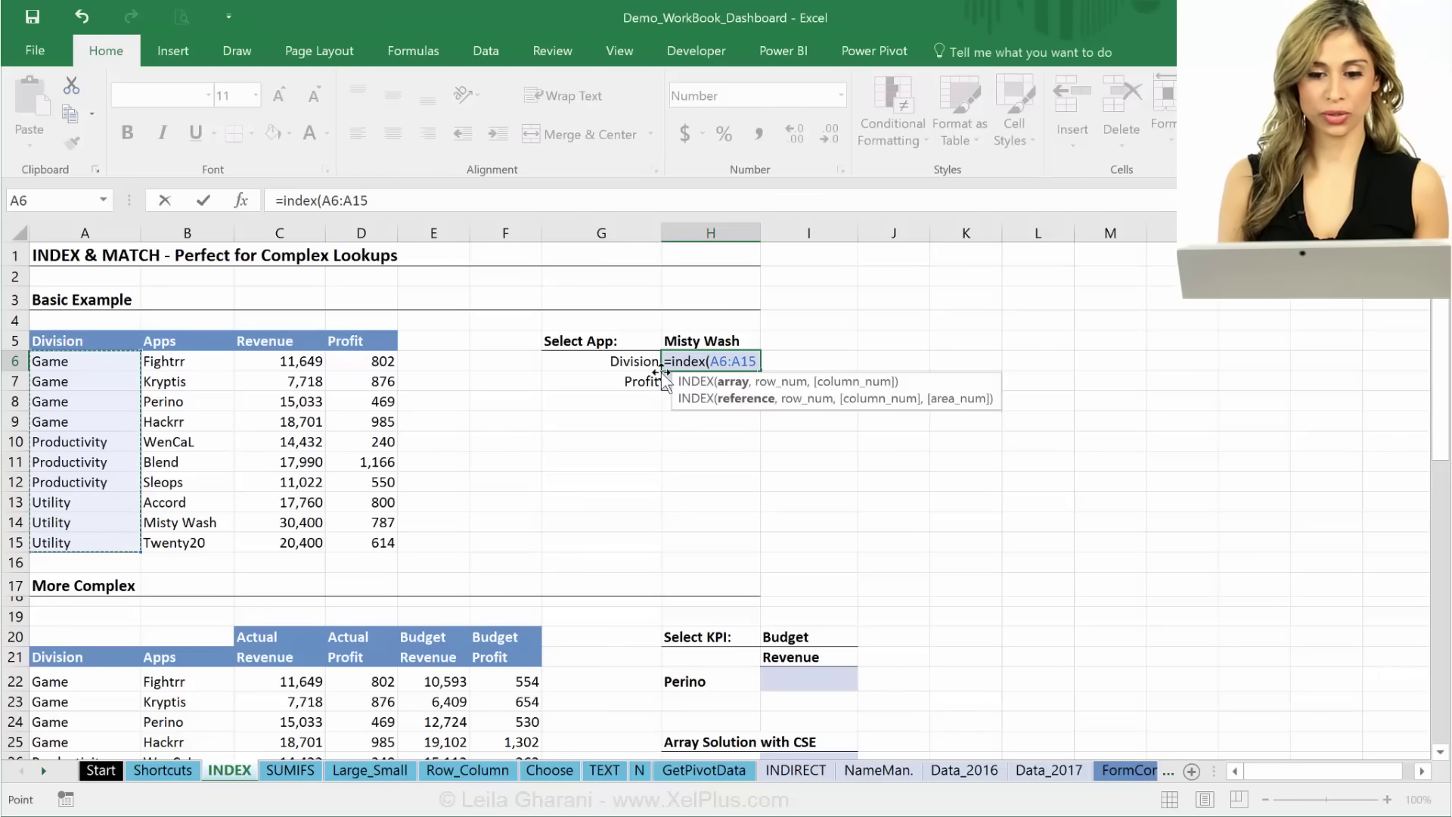
{"action": "type", "text": ","}
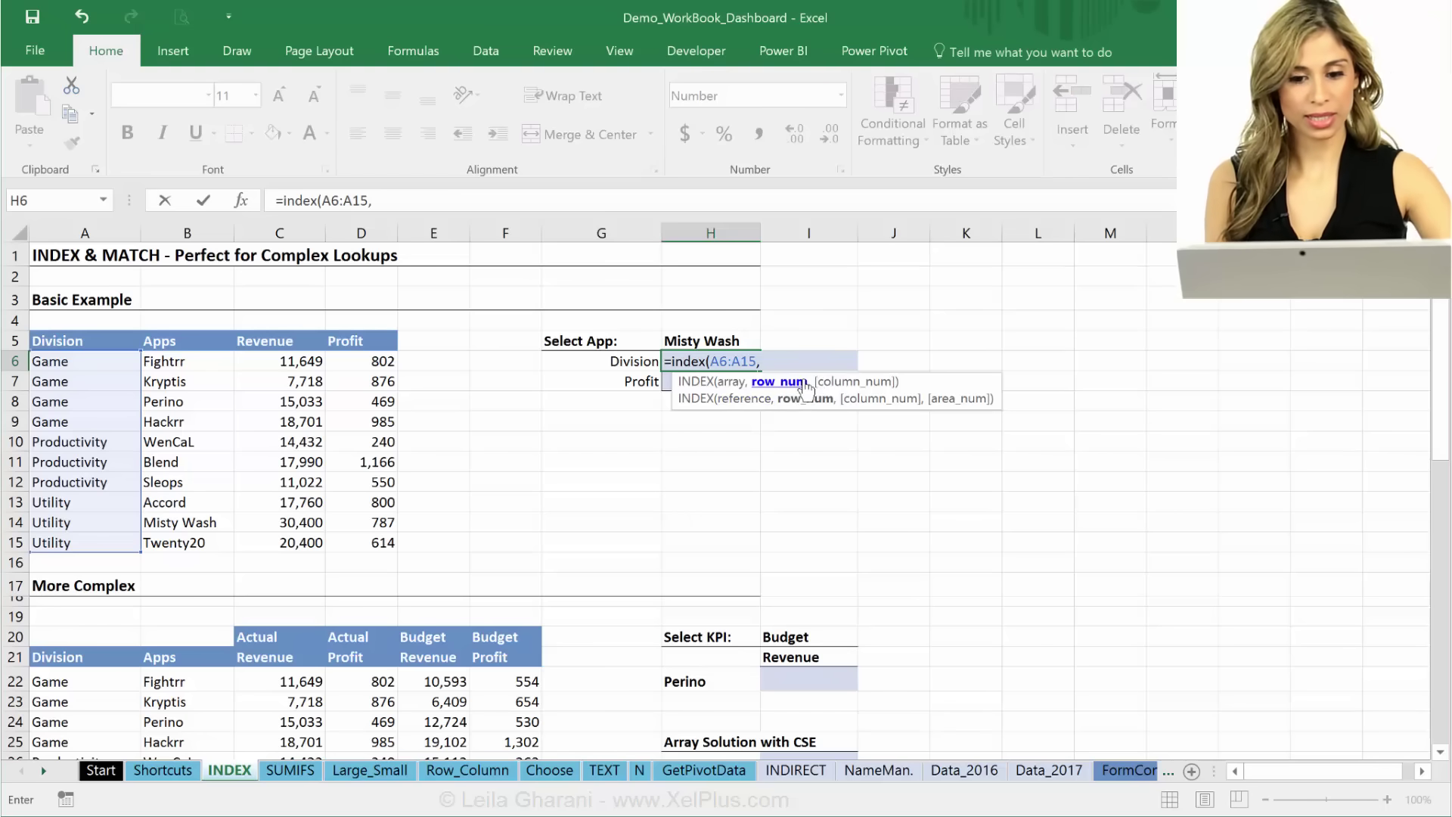
{"action": "type", "text": "2"}
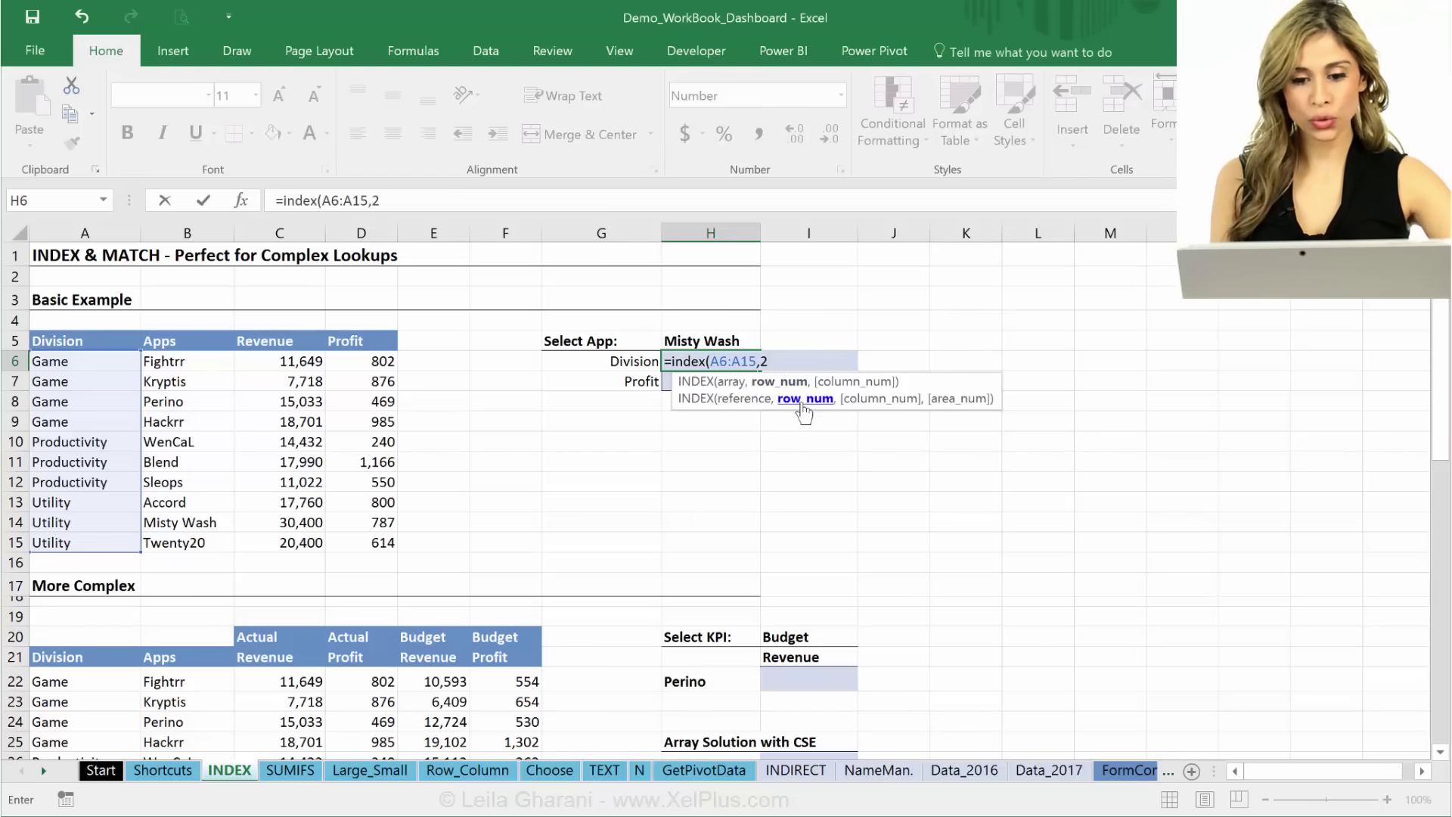
{"action": "type", "text": ")"}
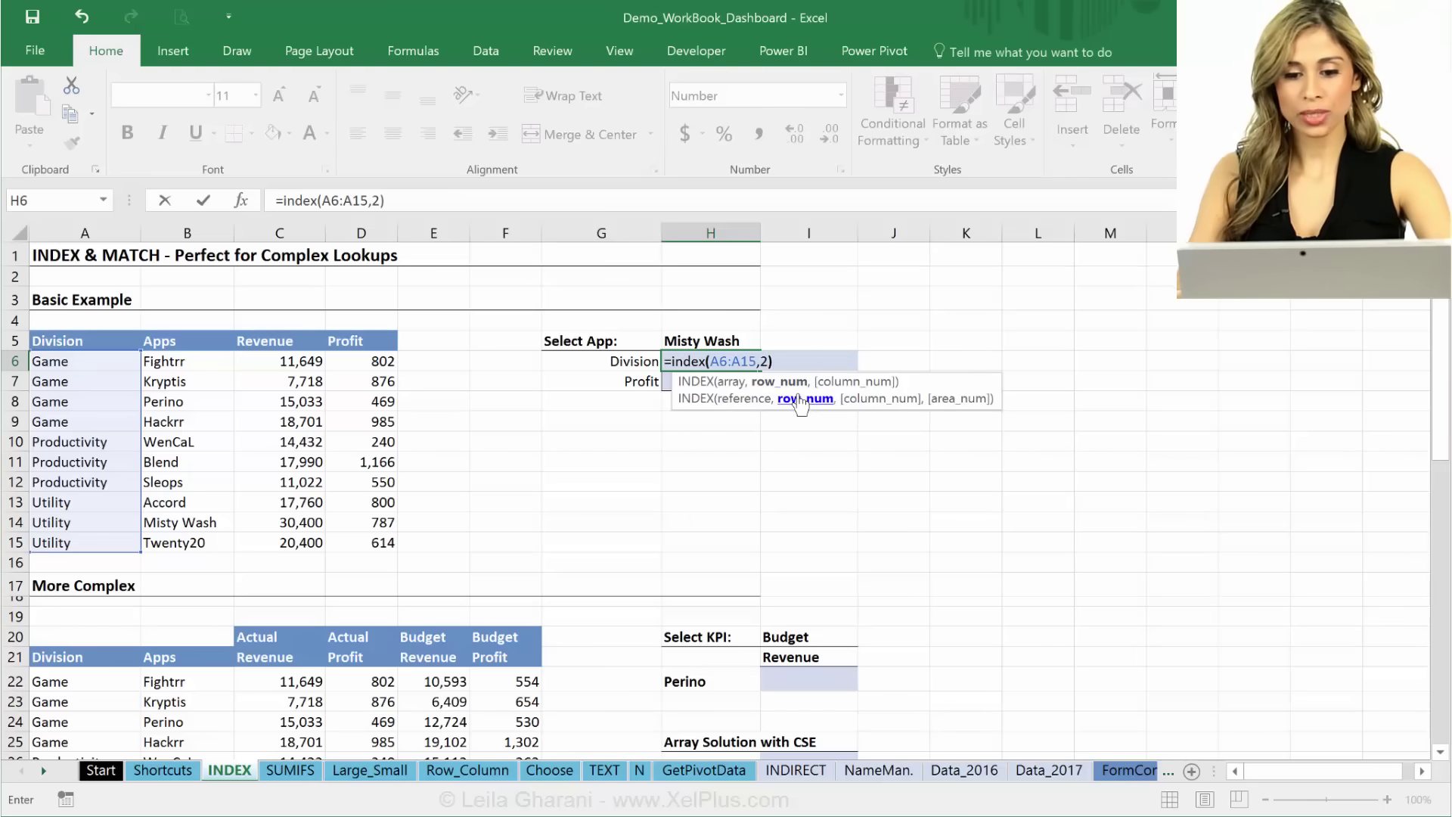
{"action": "left_click", "coordinate": [770, 361]}
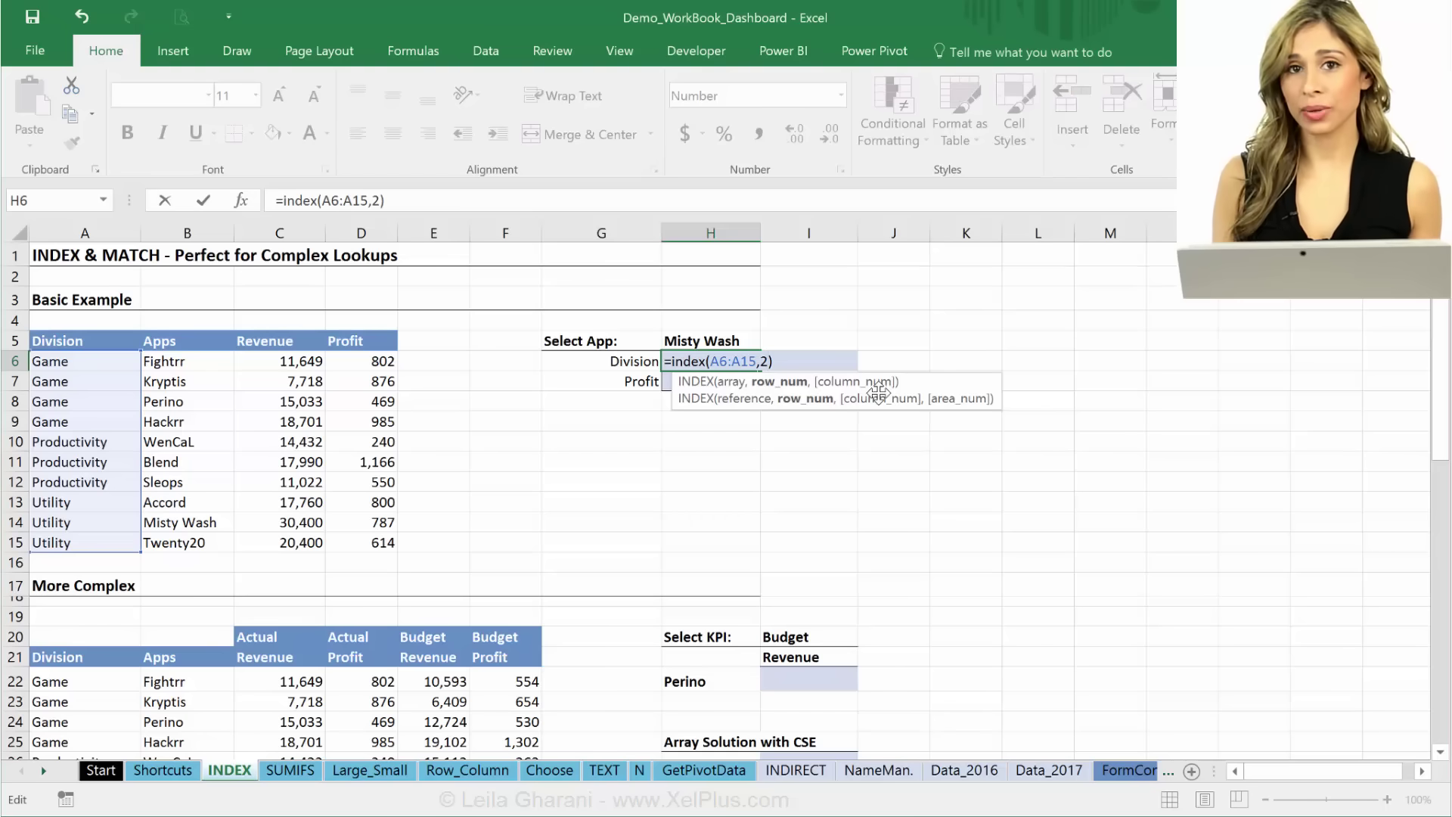
{"action": "key", "text": "ctrl+Return"}
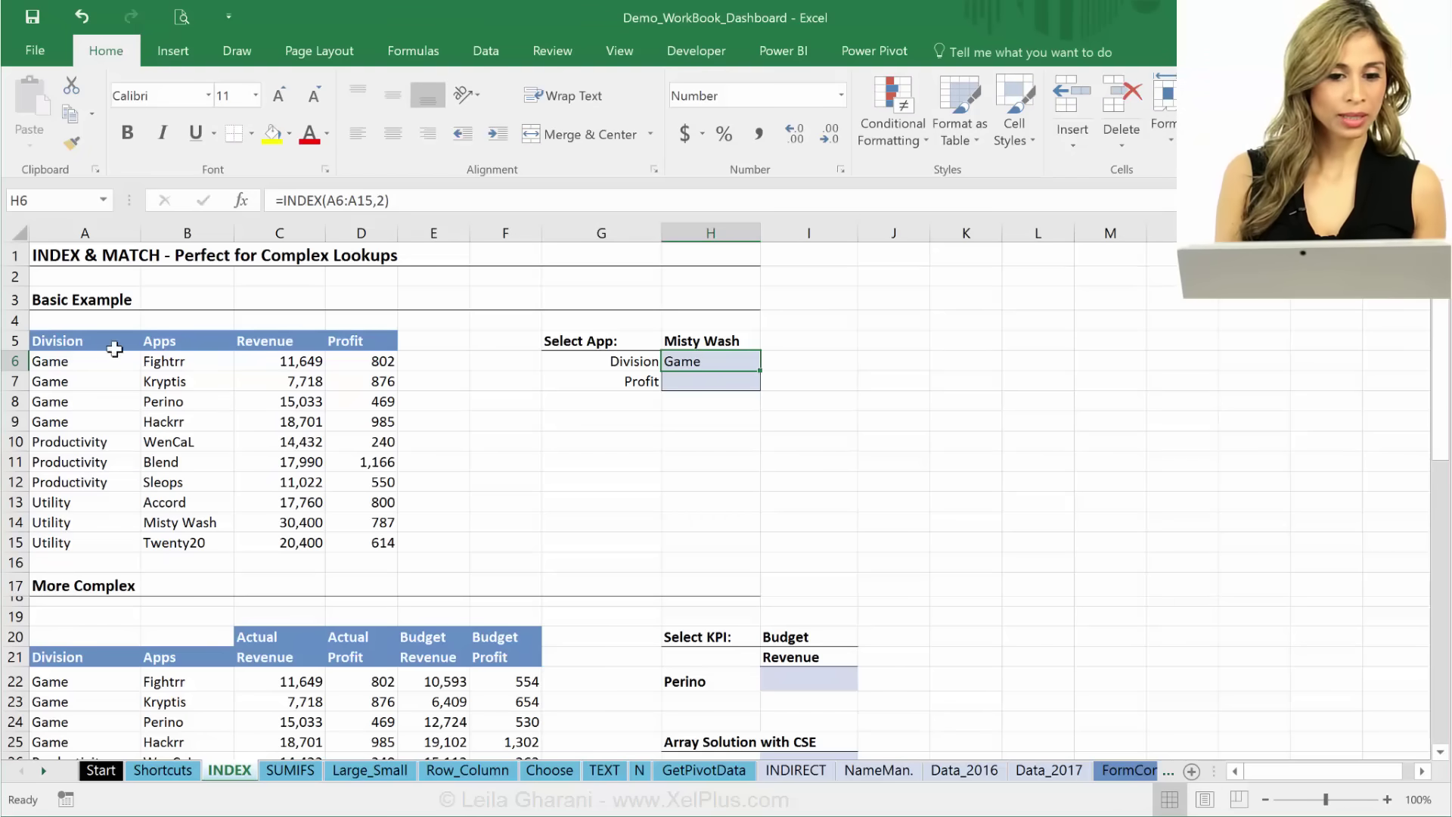
Add a column argument of 1, making H6's formula =INDEX(A6:A15,2,1).
{"action": "left_click", "coordinate": [411, 201]}
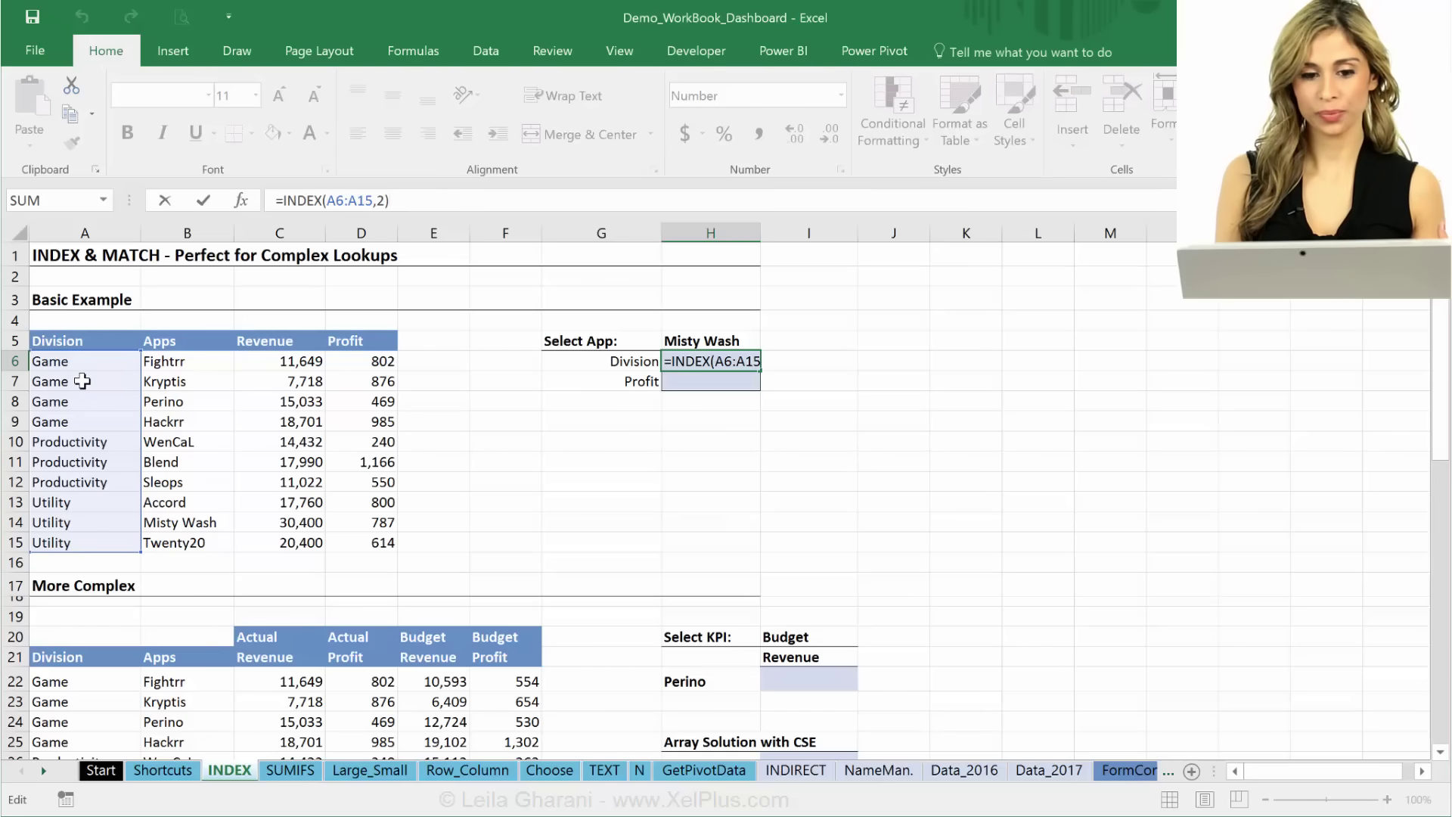
{"action": "key", "text": "ctrl+Return"}
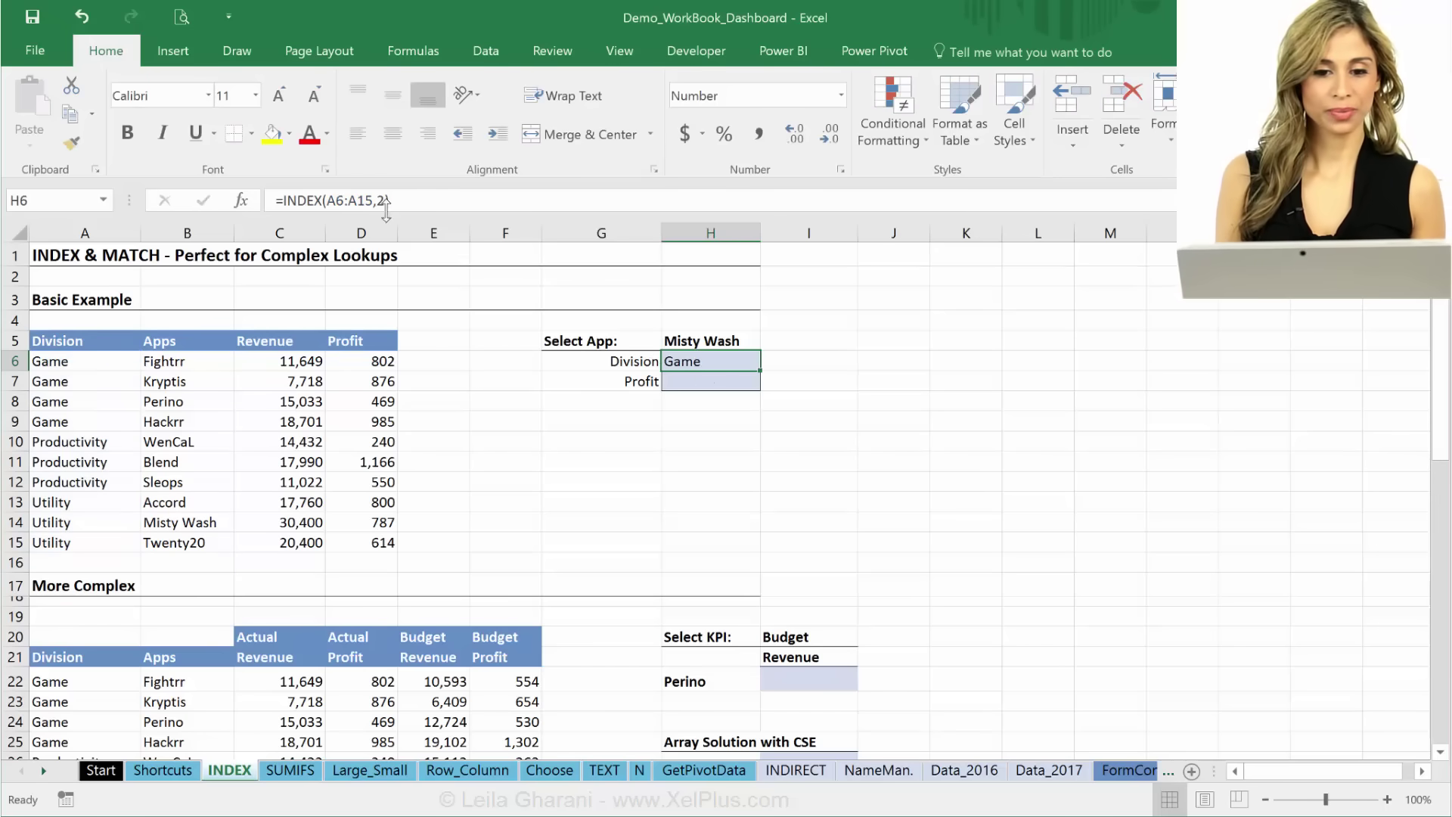
{"action": "left_click", "coordinate": [417, 201]}
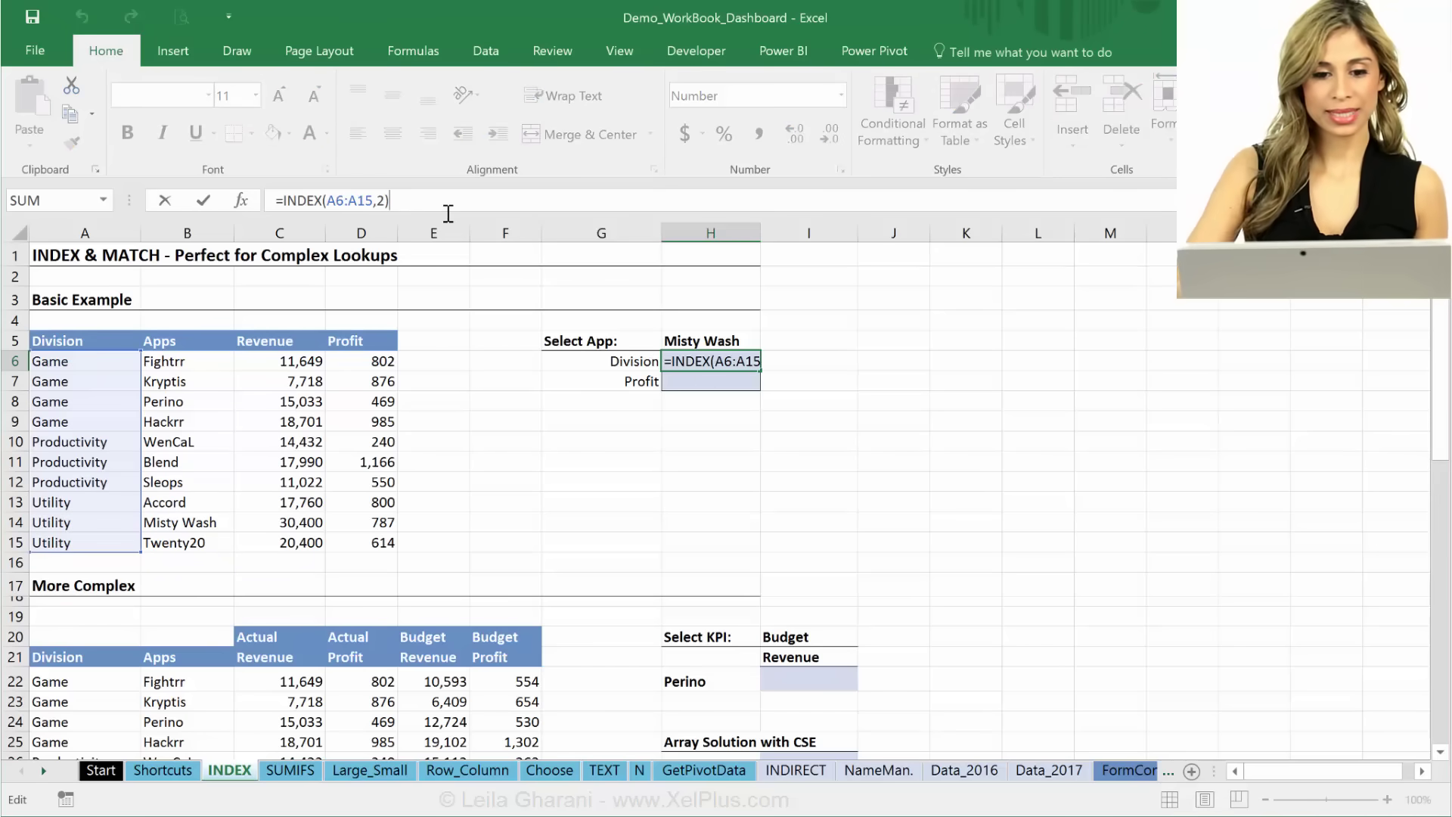
{"action": "type", "text": ","}
{"action": "key", "text": "BackSpace"}
{"action": "key", "text": "BackSpace"}
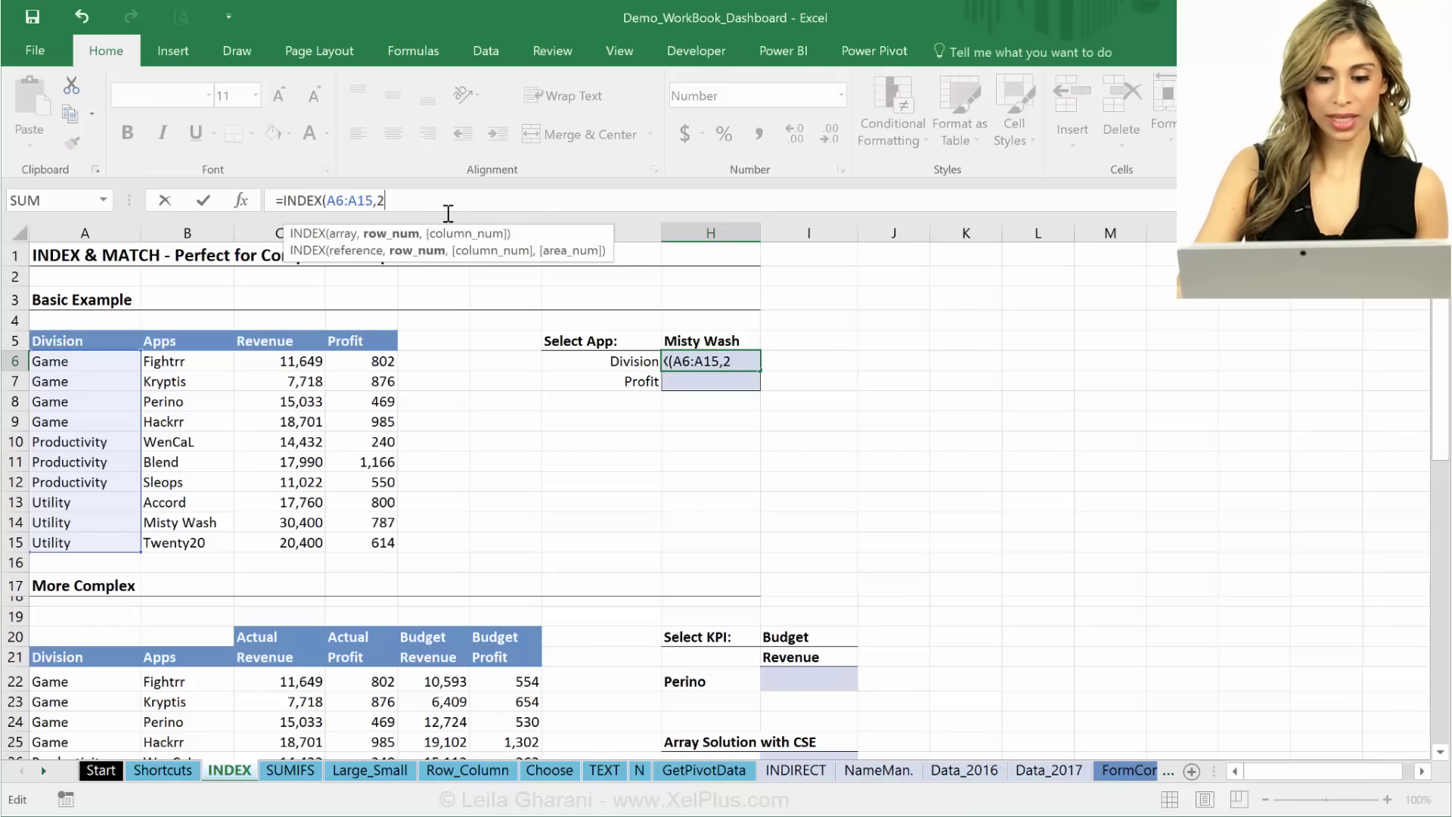
{"action": "type", "text": ","}
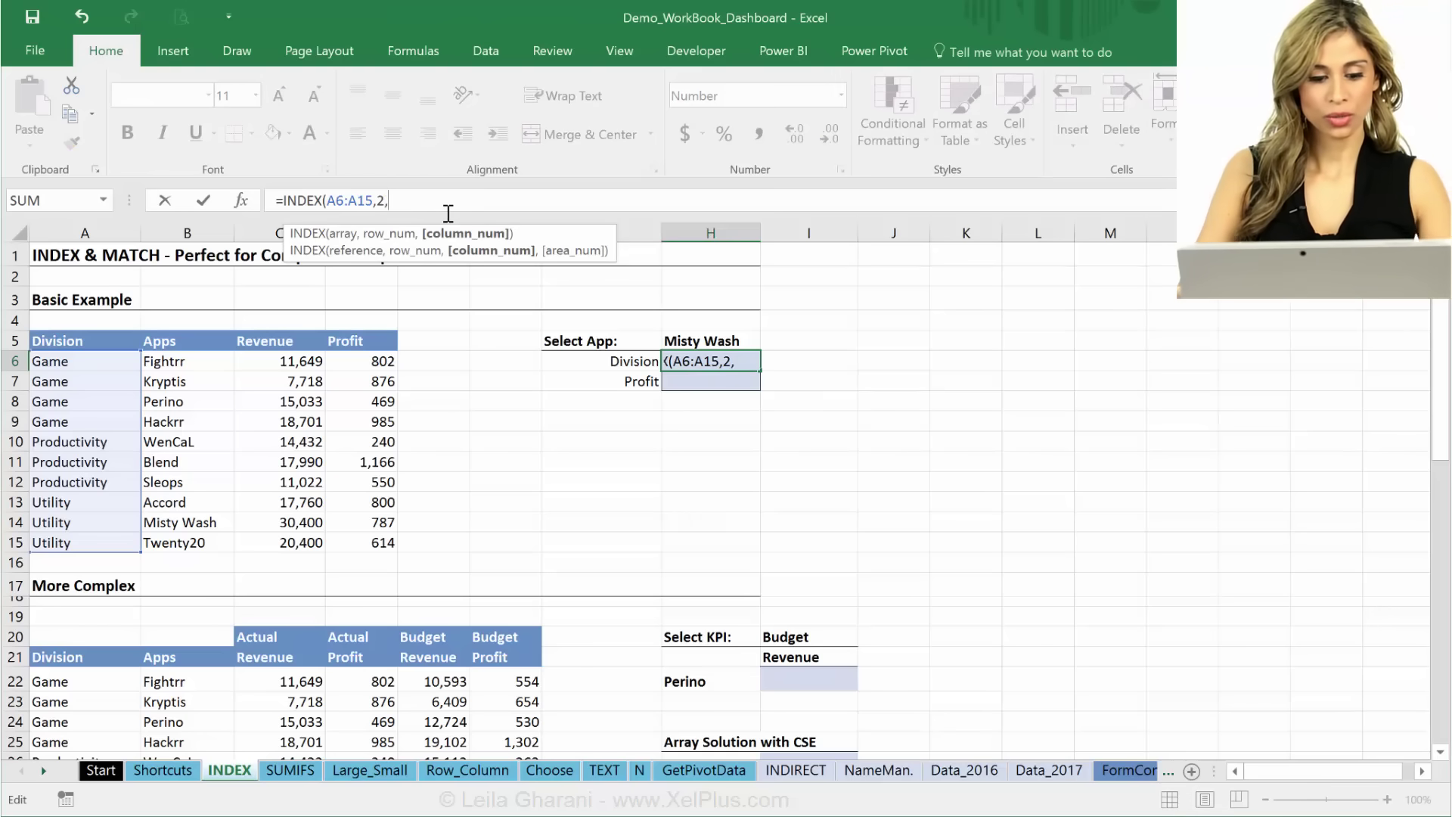
{"action": "type", "text": "1"}
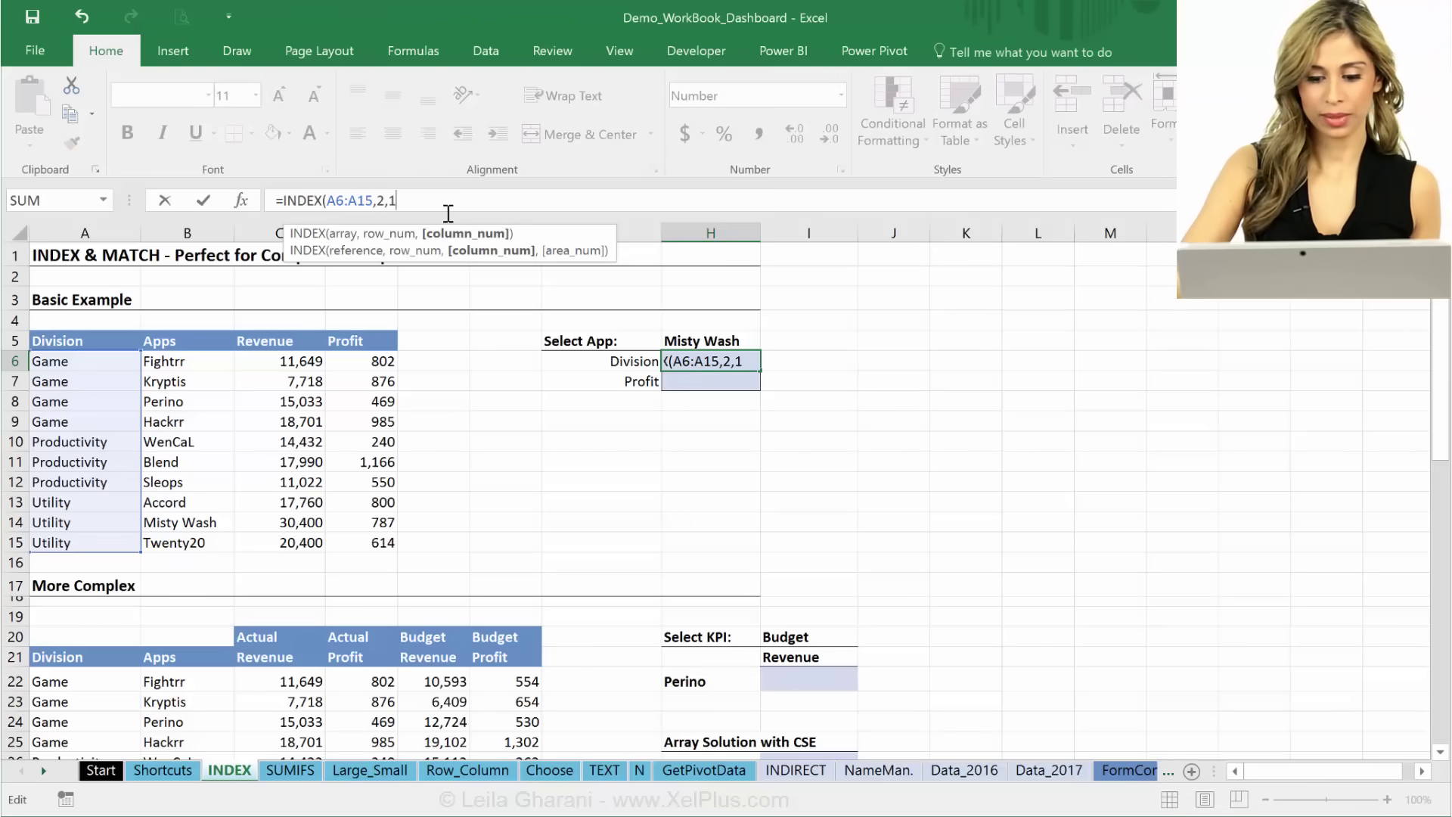
{"action": "type", "text": ")"}
{"action": "key", "text": "ctrl+Return"}
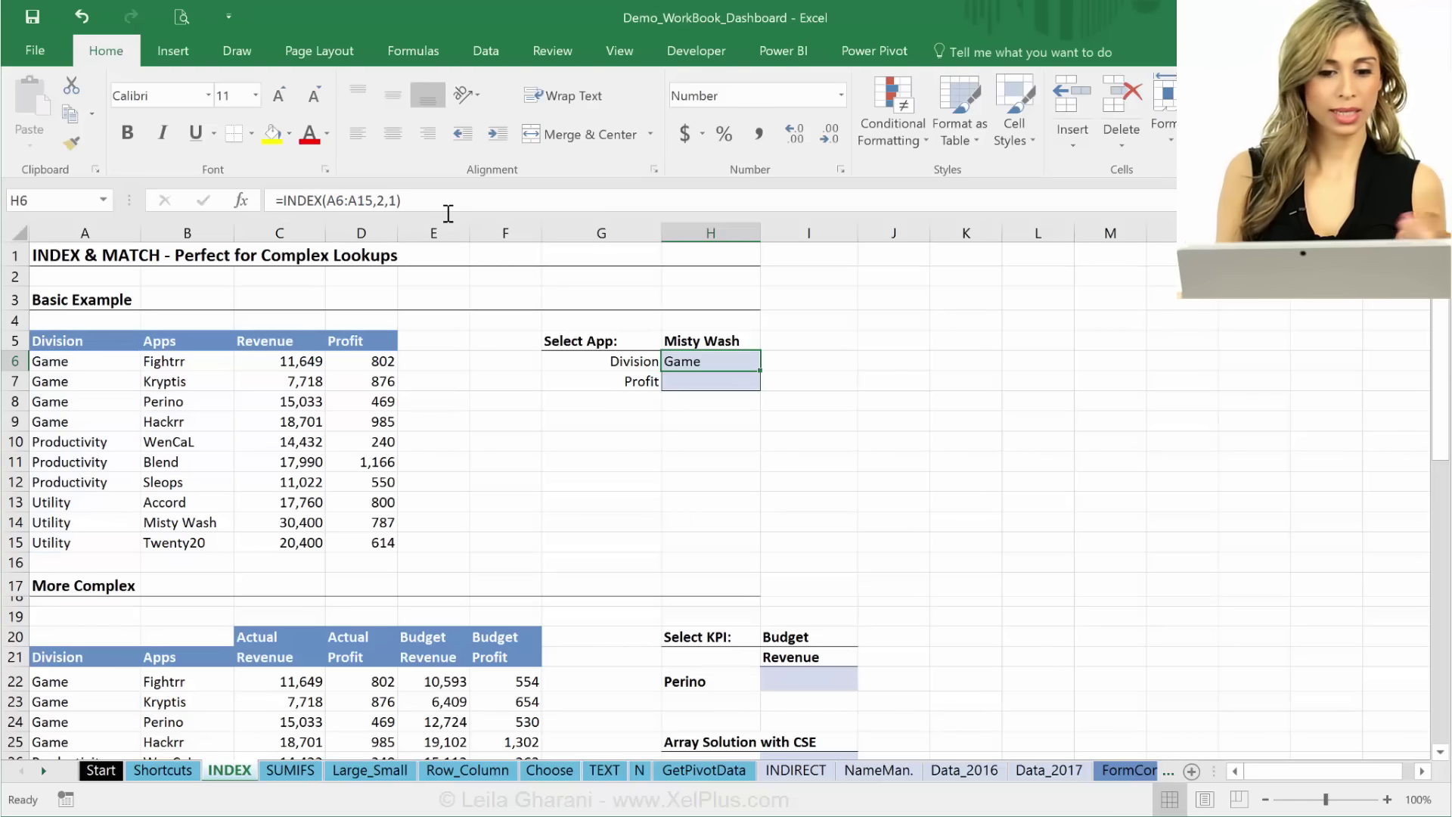
Change the column argument to 0, then to 2, which yields a #REF! error.
{"action": "left_click", "coordinate": [398, 200]}
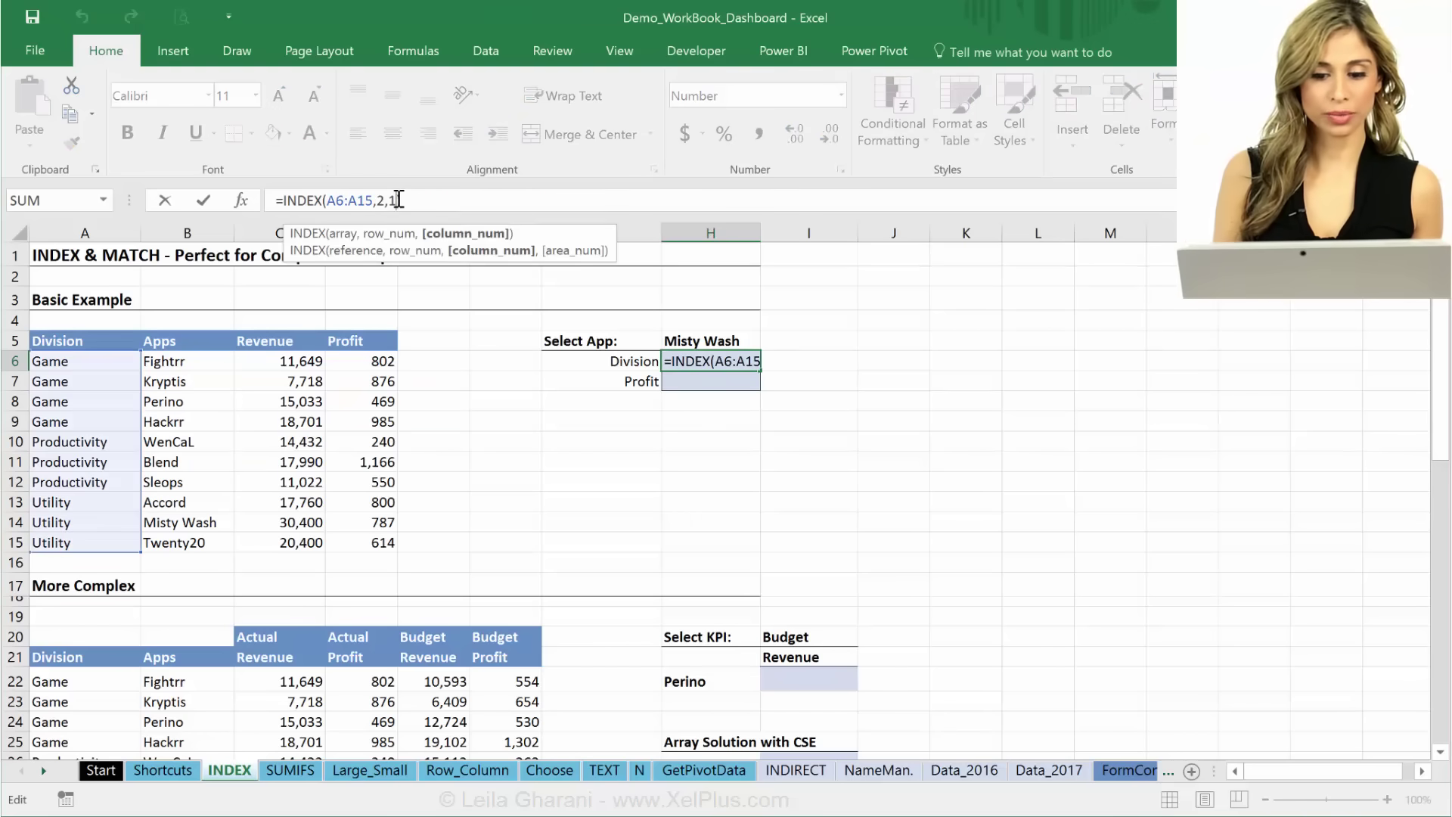
{"action": "key", "text": "BackSpace"}
{"action": "type", "text": "0"}
{"action": "key", "text": "ctrl+Return"}
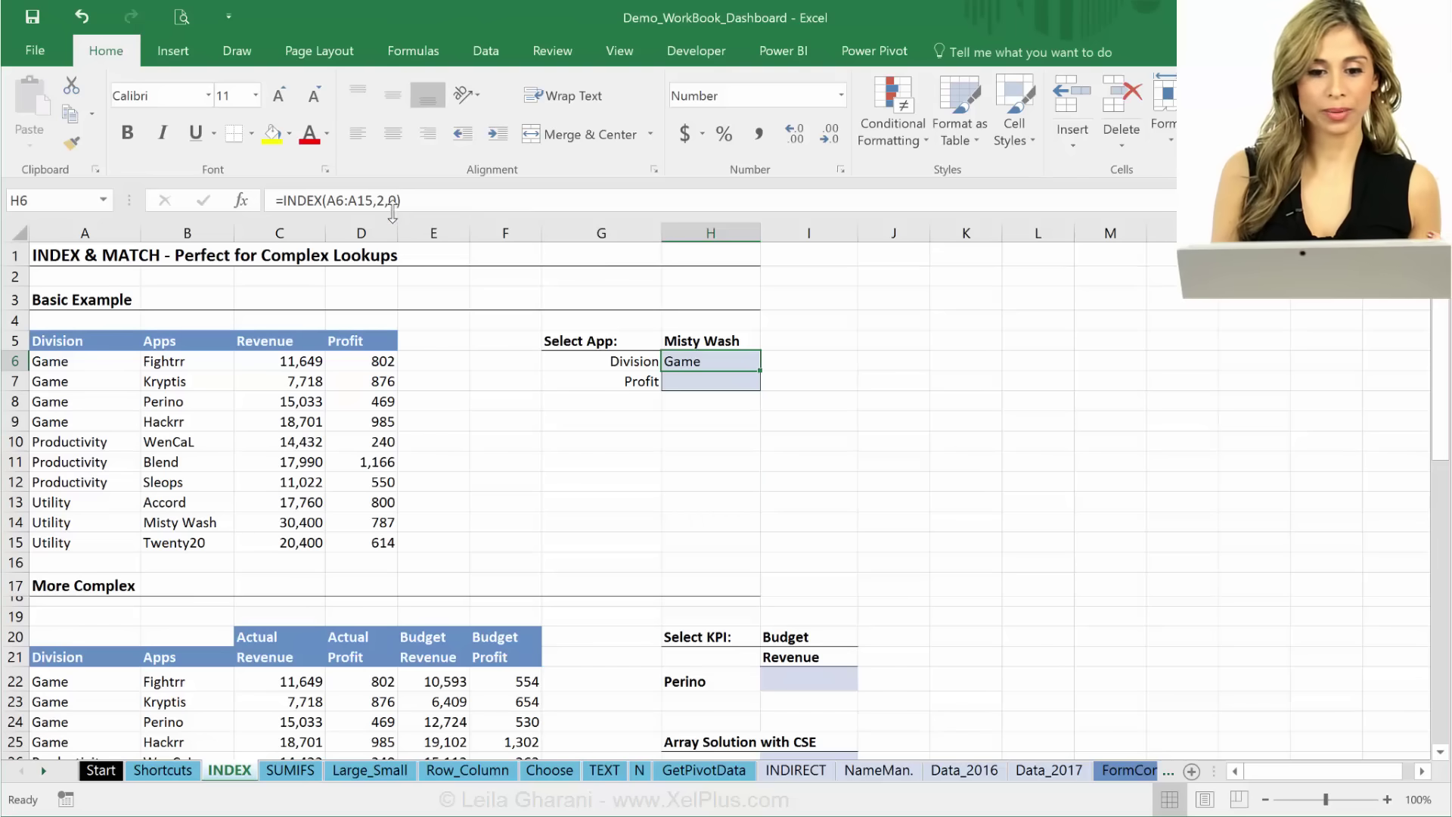
{"action": "left_click", "coordinate": [399, 200]}
{"action": "key", "text": "BackSpace"}
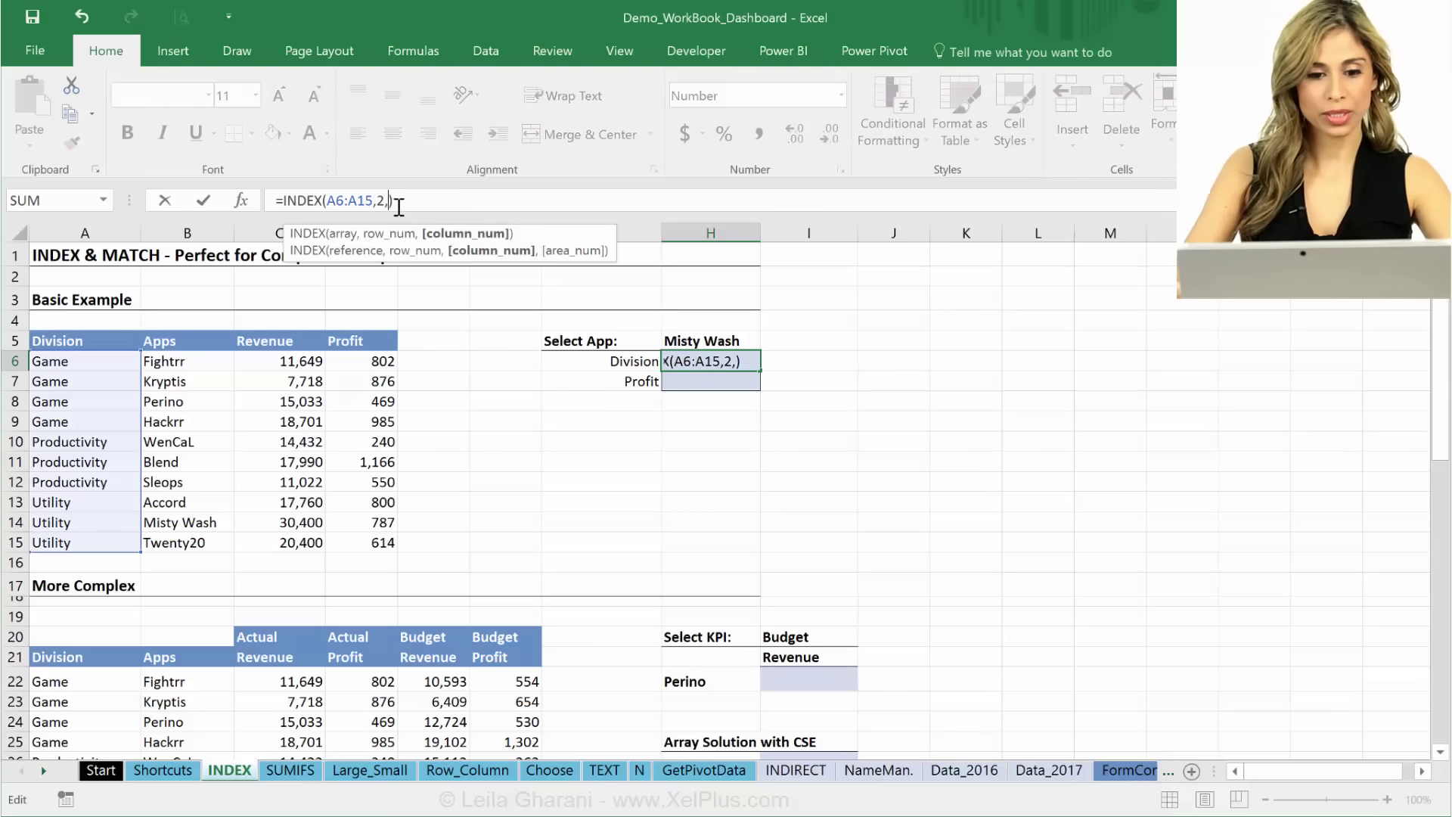
{"action": "type", "text": "2"}
{"action": "key", "text": "ctrl+Return"}
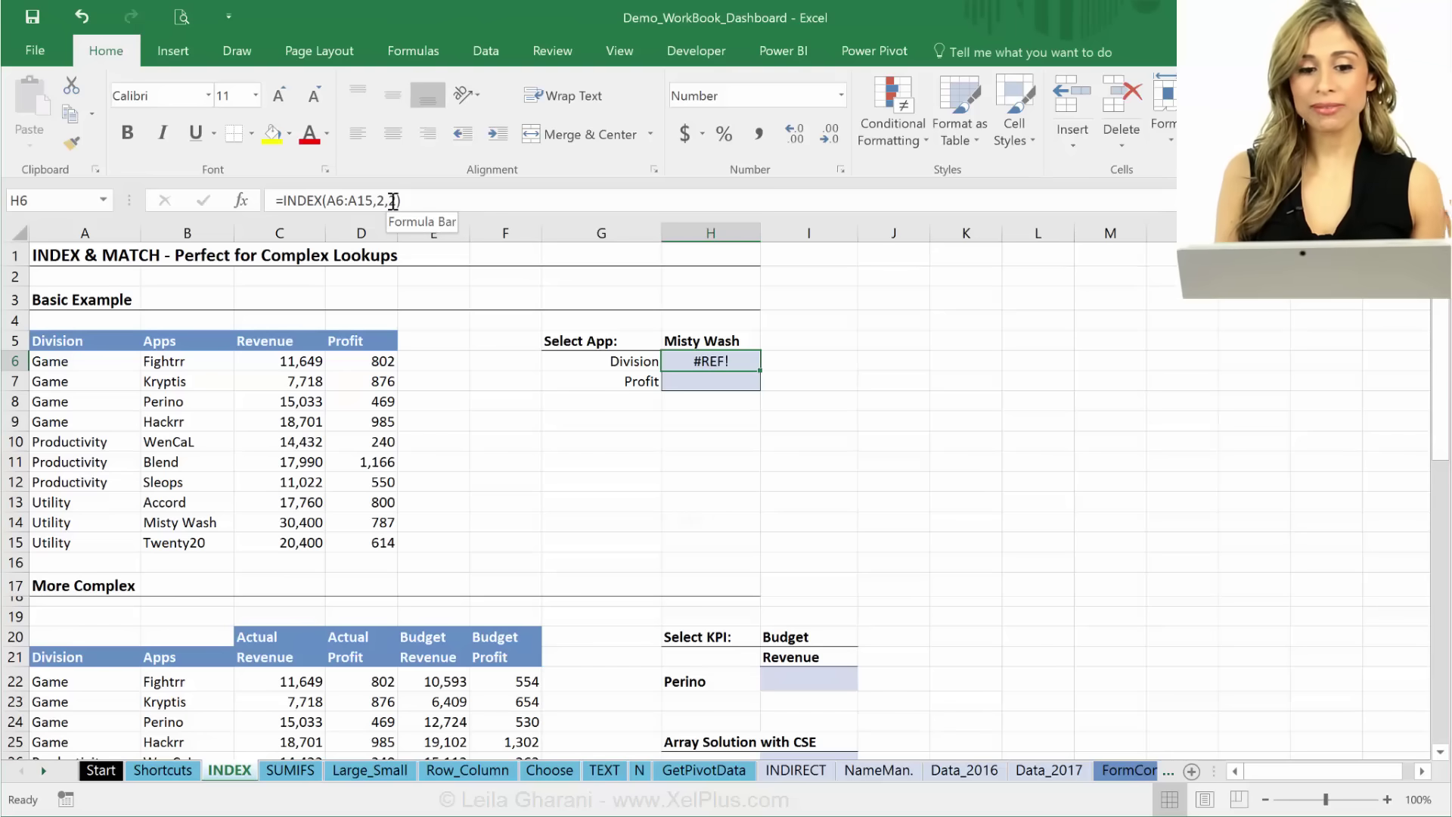
Widen the INDEX range from A6:A15 to A6:B15 so H6 returns Kryptis.
{"action": "left_click", "coordinate": [376, 201]}
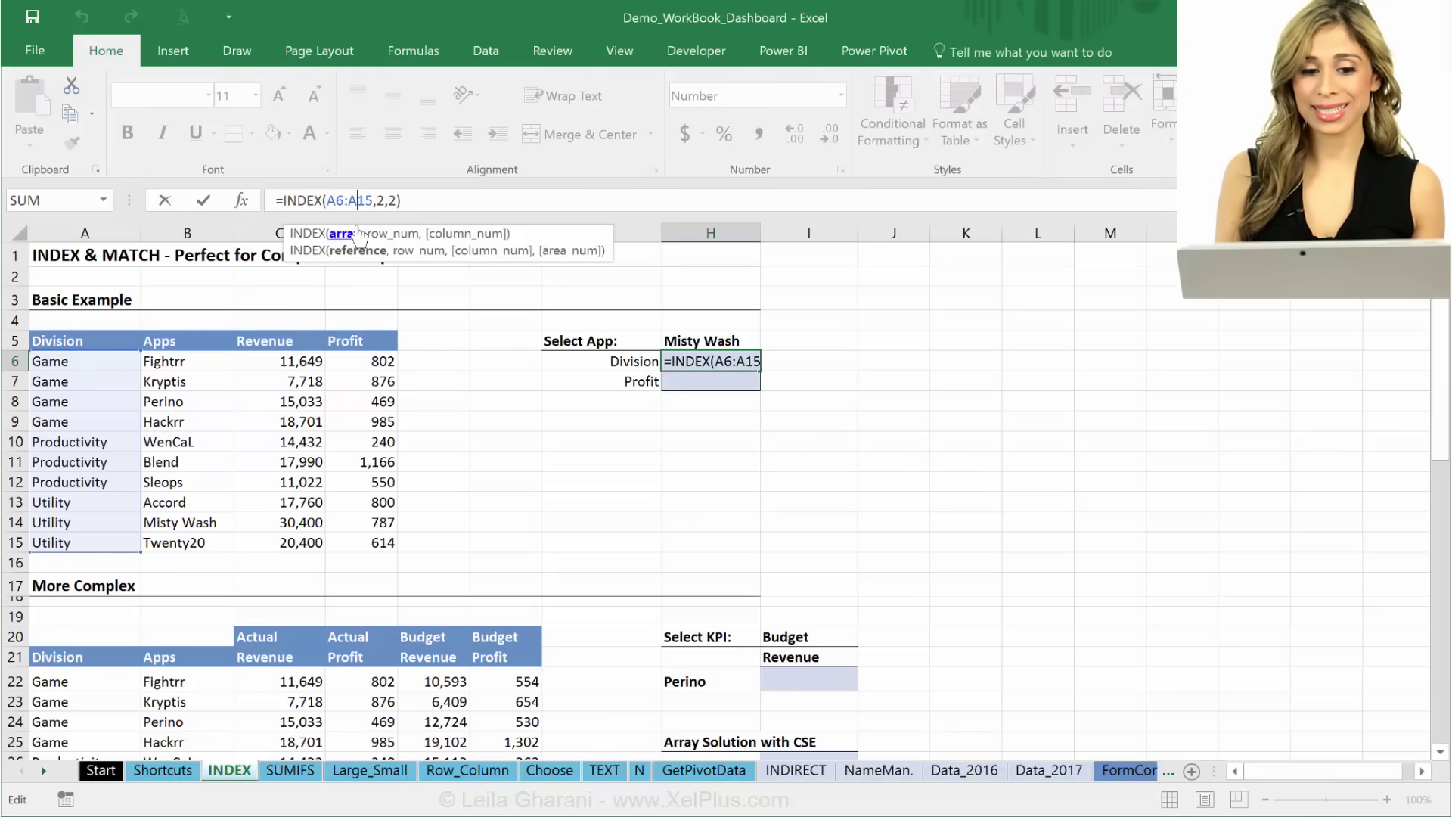
{"action": "left_click", "coordinate": [365, 193]}
{"action": "key", "text": "BackSpace"}
{"action": "type", "text": "b"}
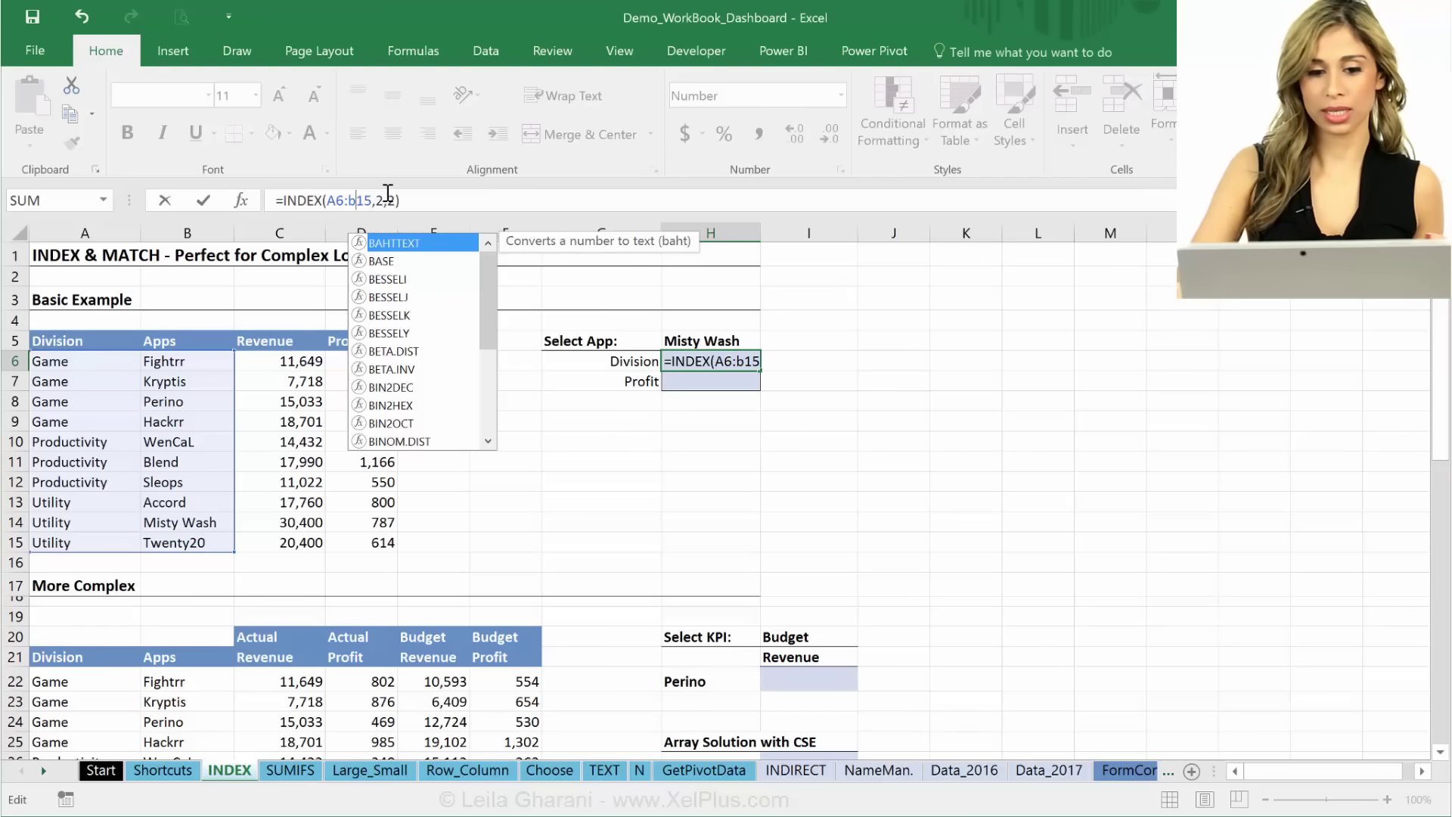
{"action": "key", "text": "ctrl+Return"}
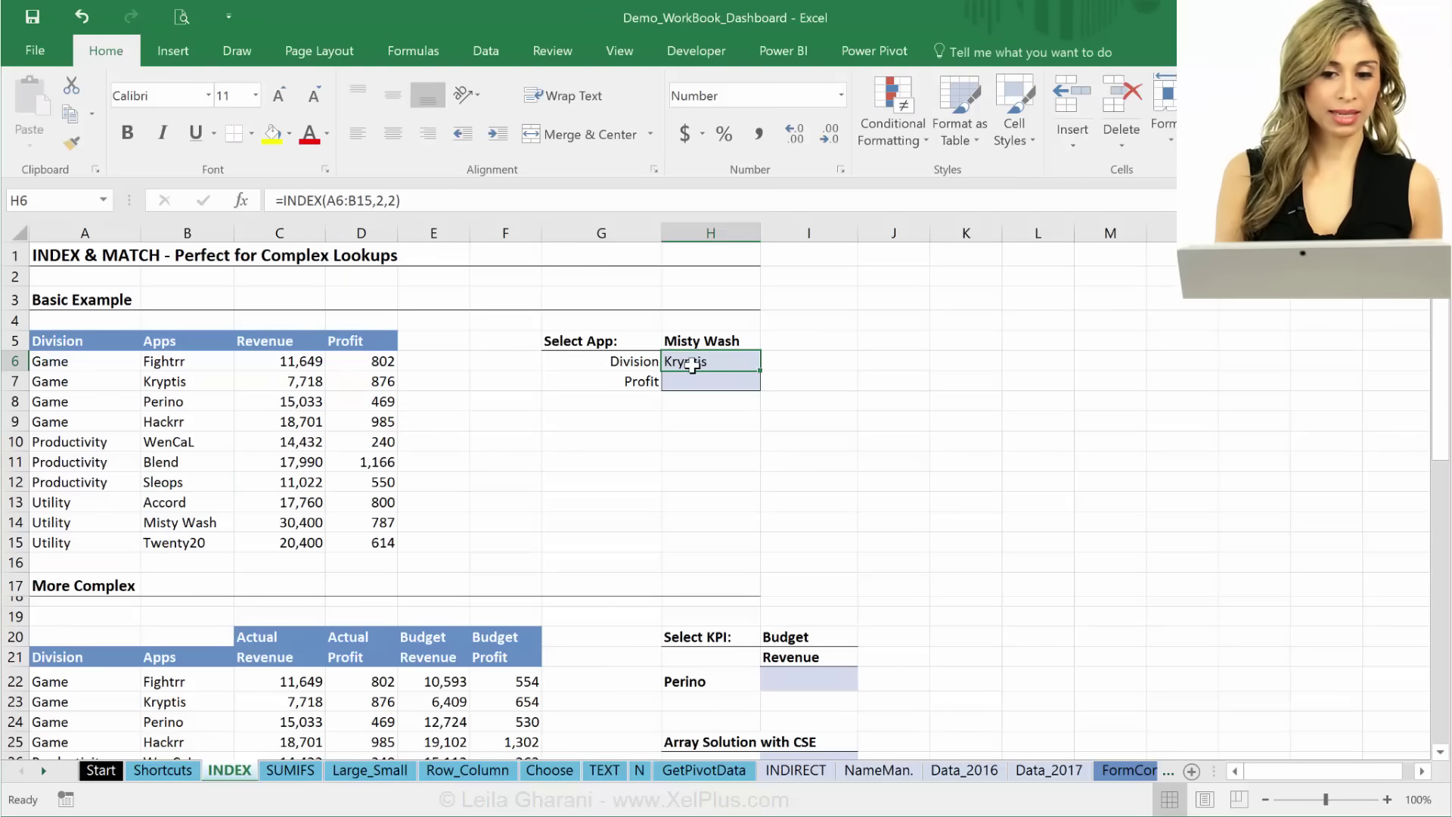
{"action": "left_click", "coordinate": [417, 206]}
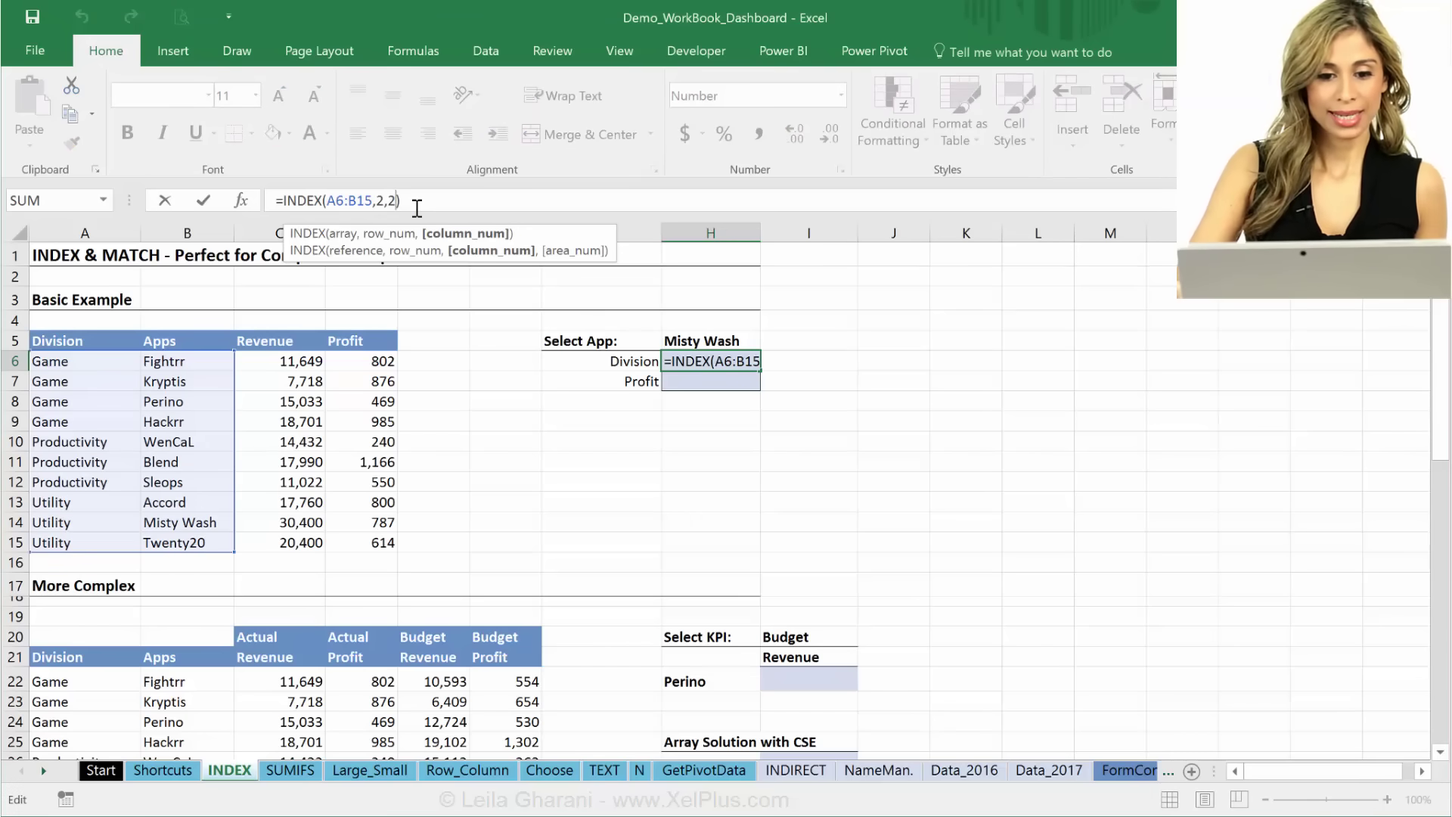
Delete the INDEX arguments and discard the entry, leaving H6 blank.
{"action": "key", "text": "BackSpace"}
{"action": "key", "text": "BackSpace"}
{"action": "key", "text": "BackSpace"}
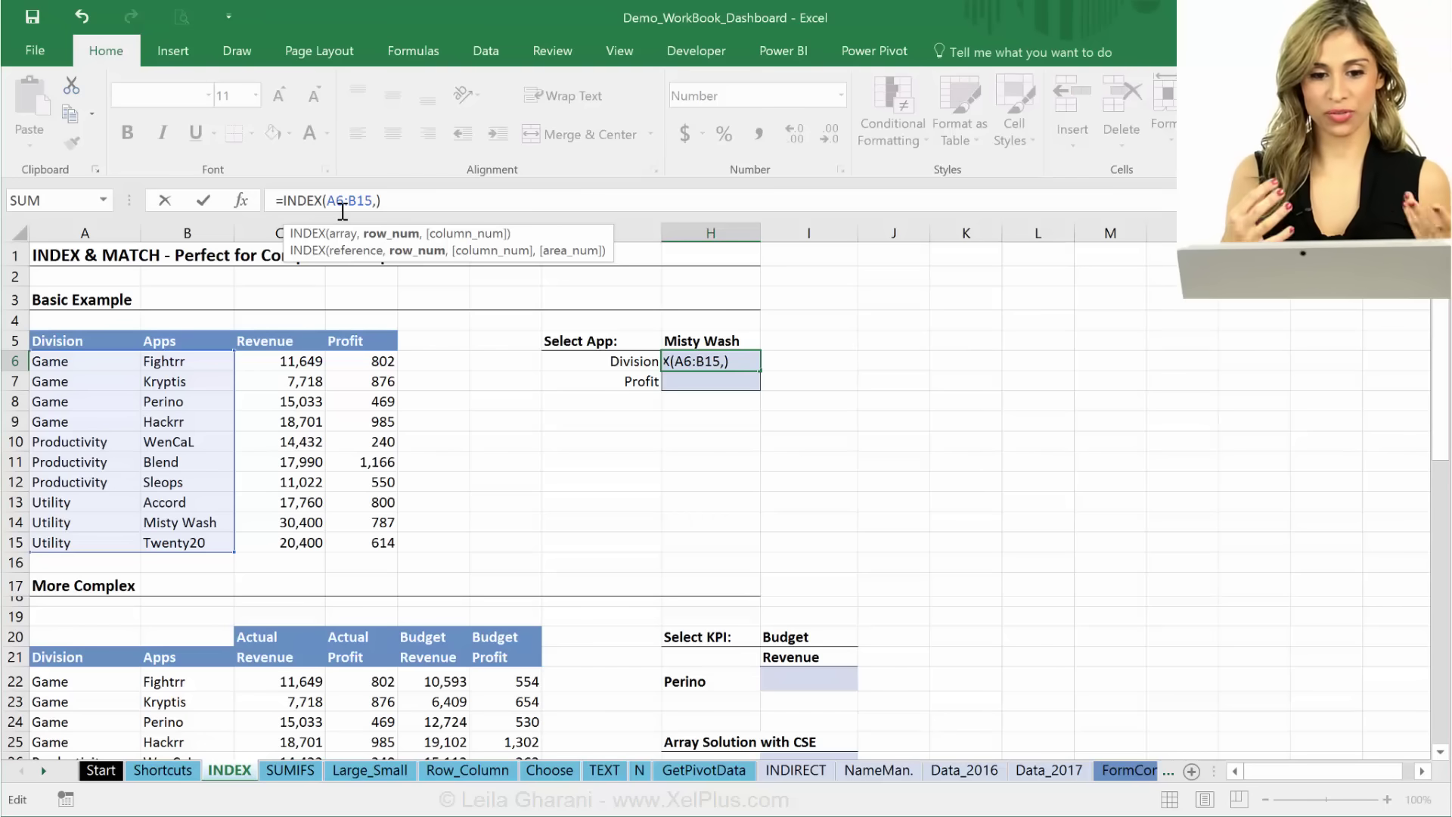
{"action": "key", "text": "Escape"}
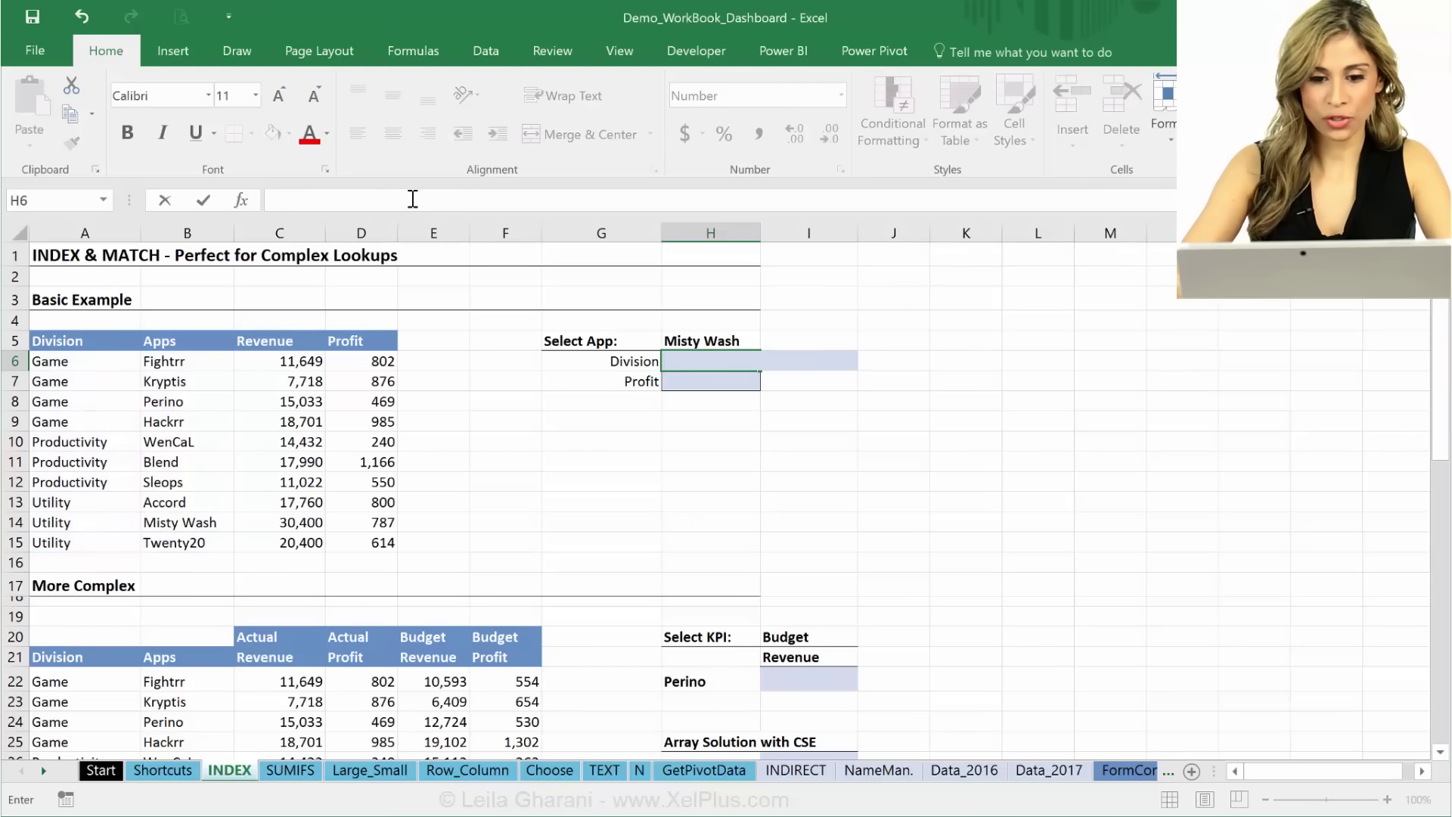
Start a MATCH formula in H6 that looks up H5 in the app names B6:B15.
{"action": "type", "text": "=match"}
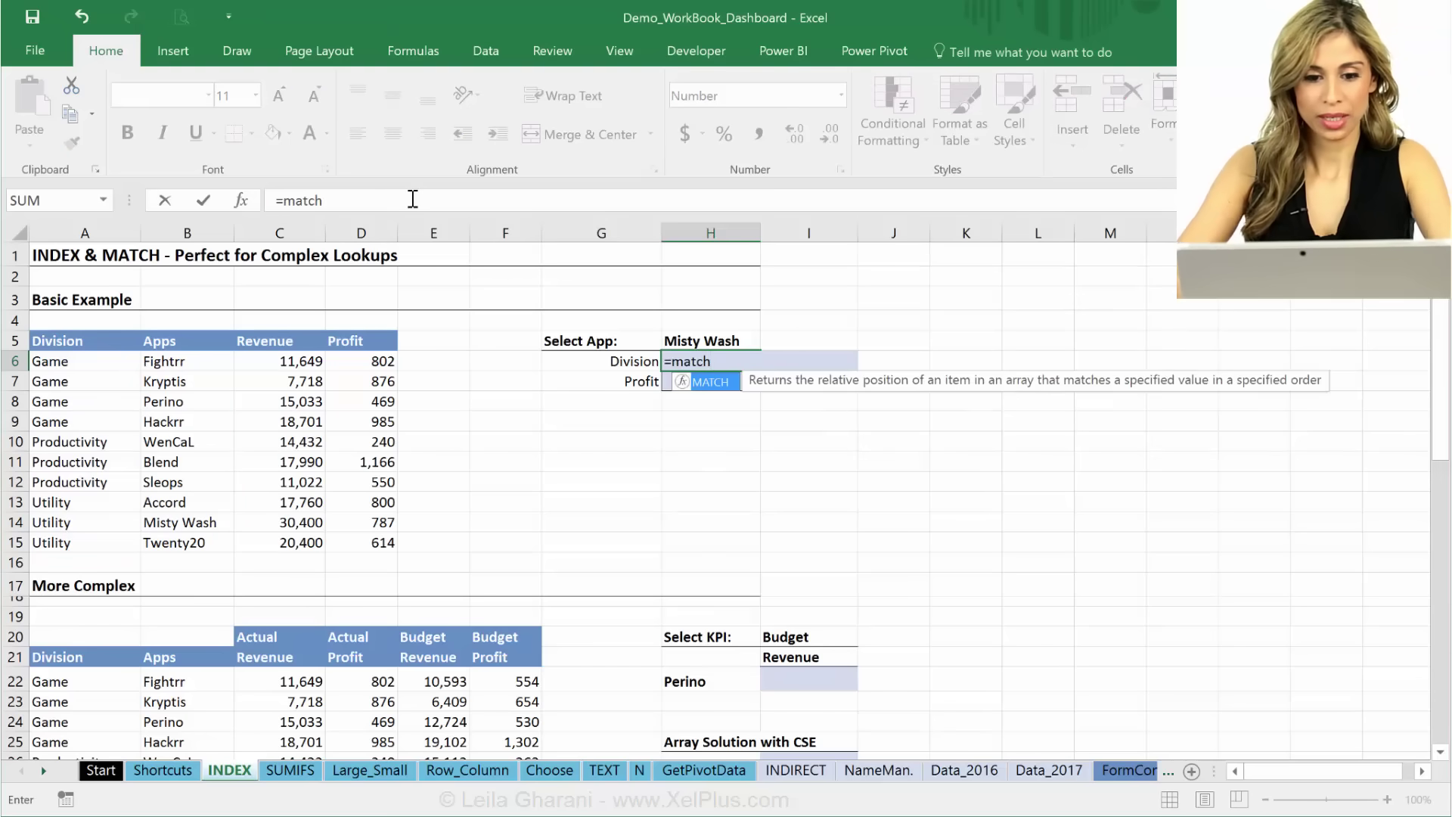
{"action": "type", "text": "("}
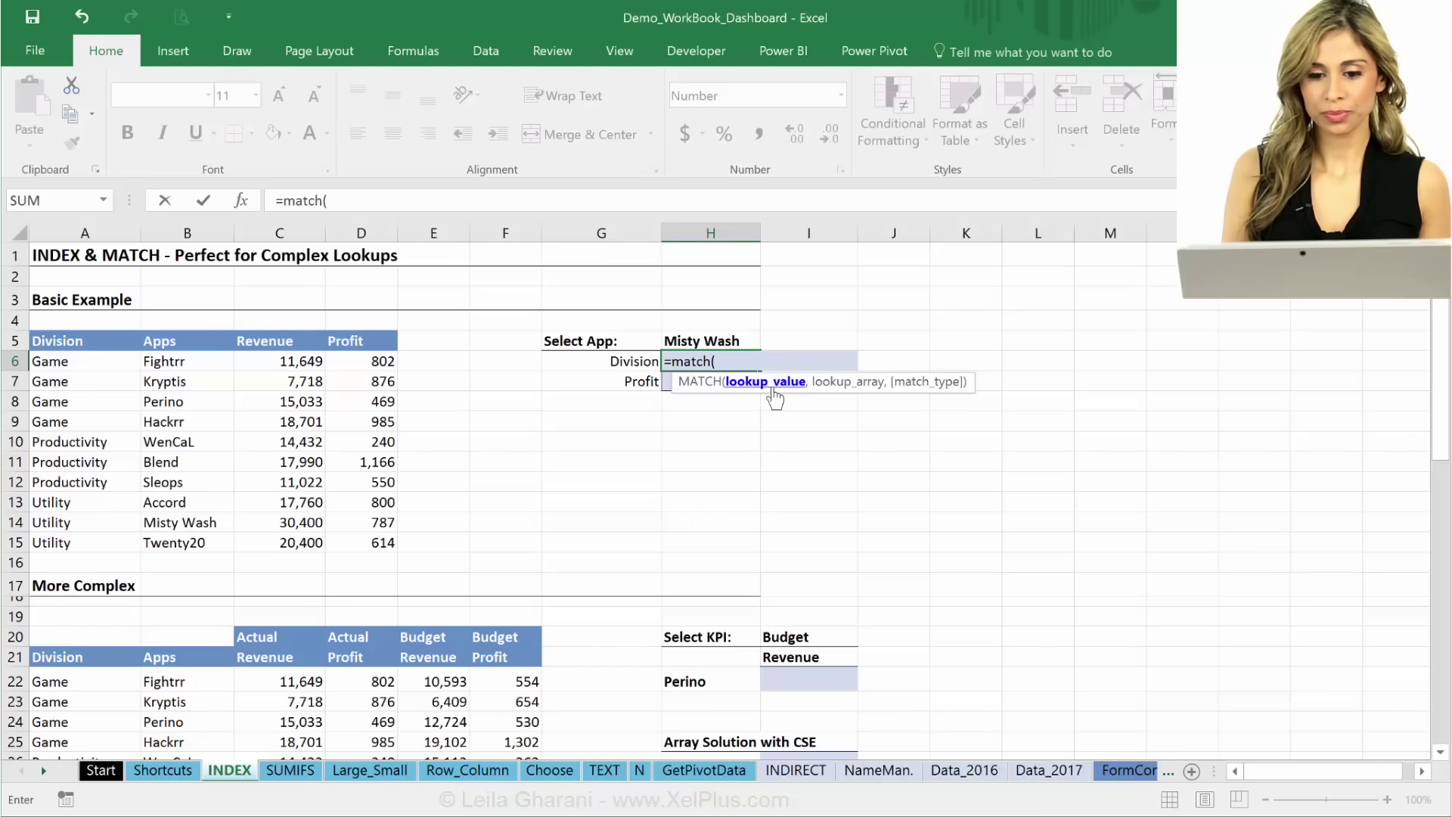
{"action": "left_click", "coordinate": [724, 336]}
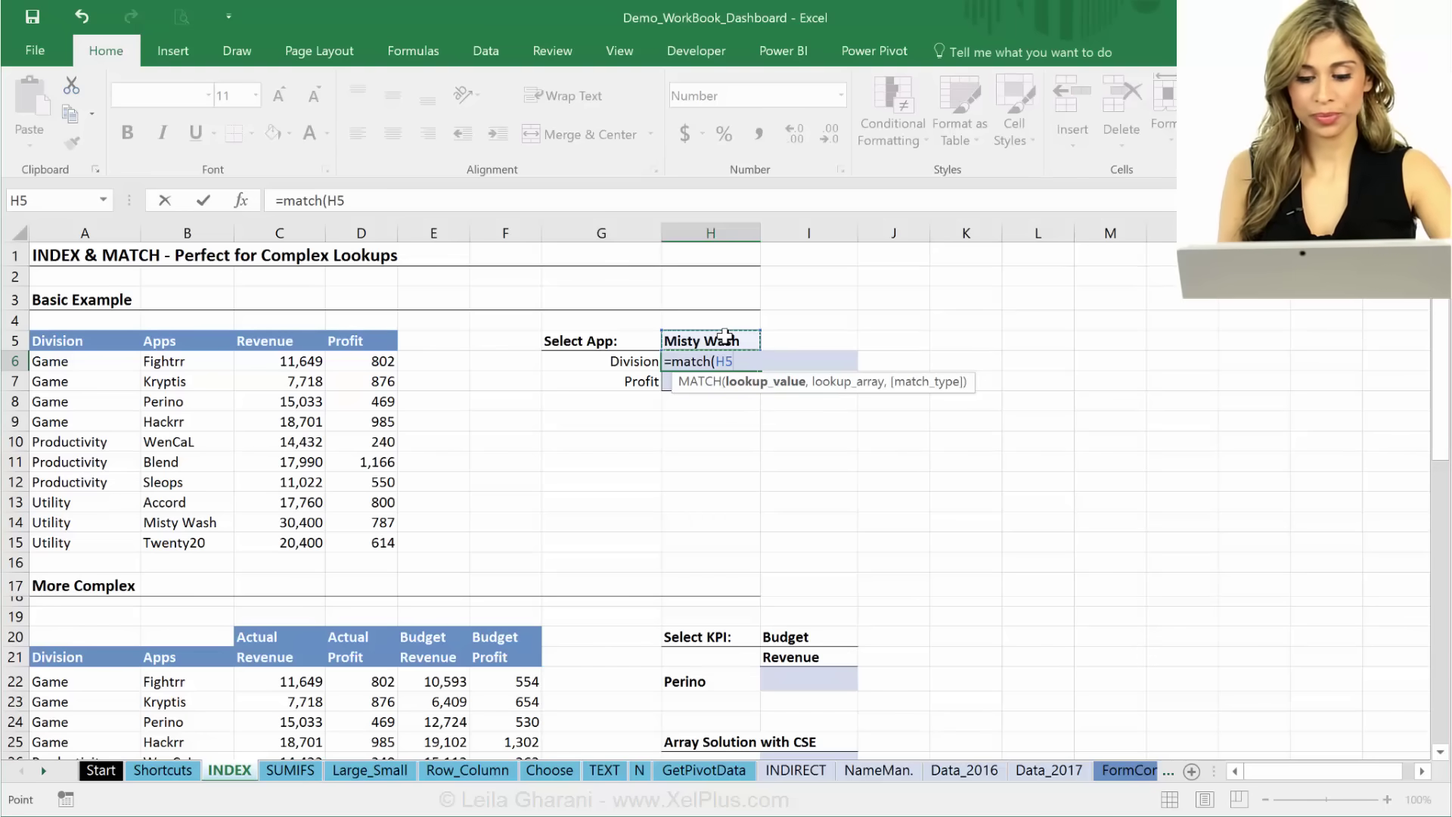
{"action": "type", "text": ","}
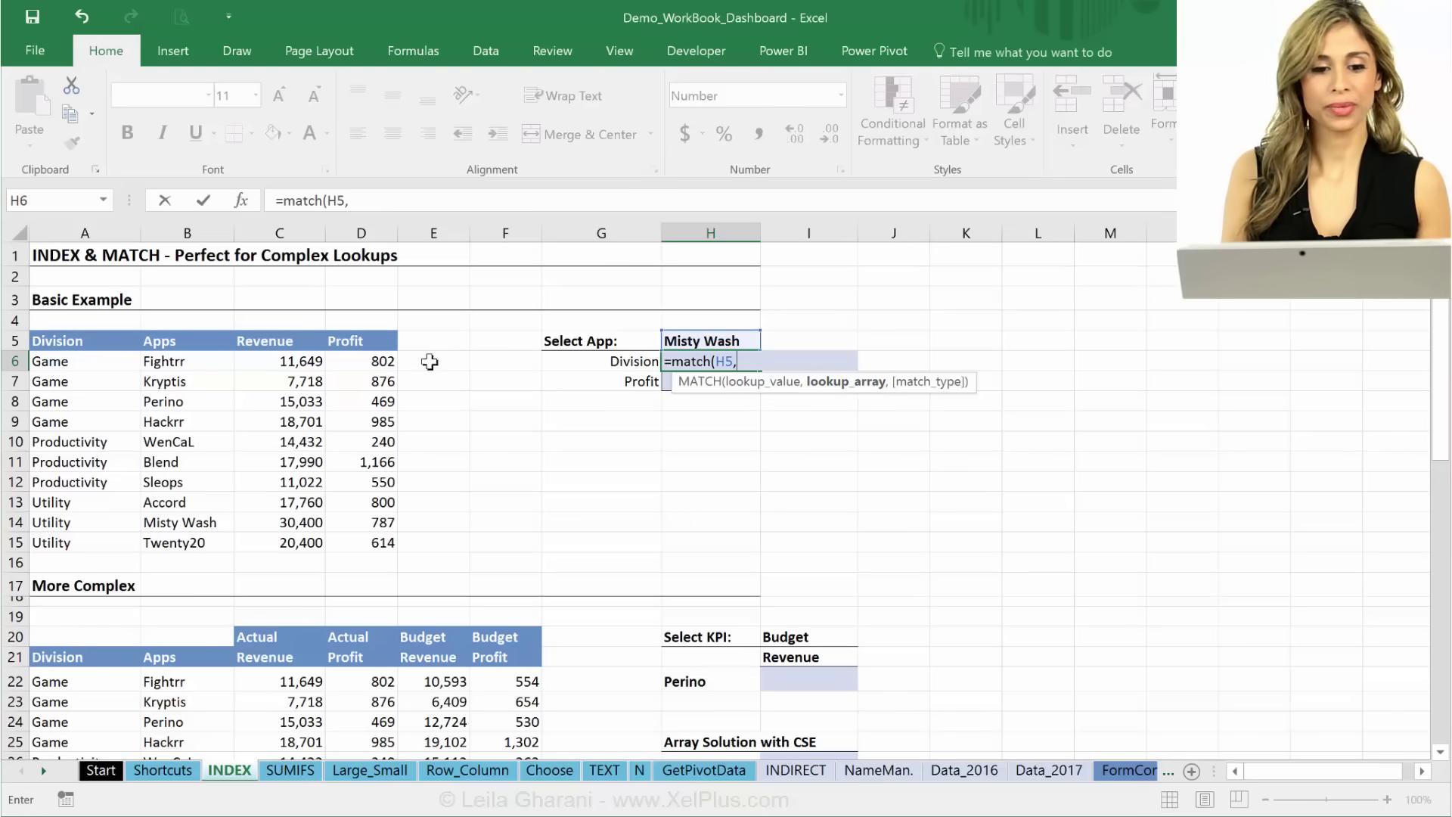
{"action": "left_click", "coordinate": [210, 369]}
{"action": "left_click_drag", "start_coordinate": [210, 369], "coordinate": [176, 542]}
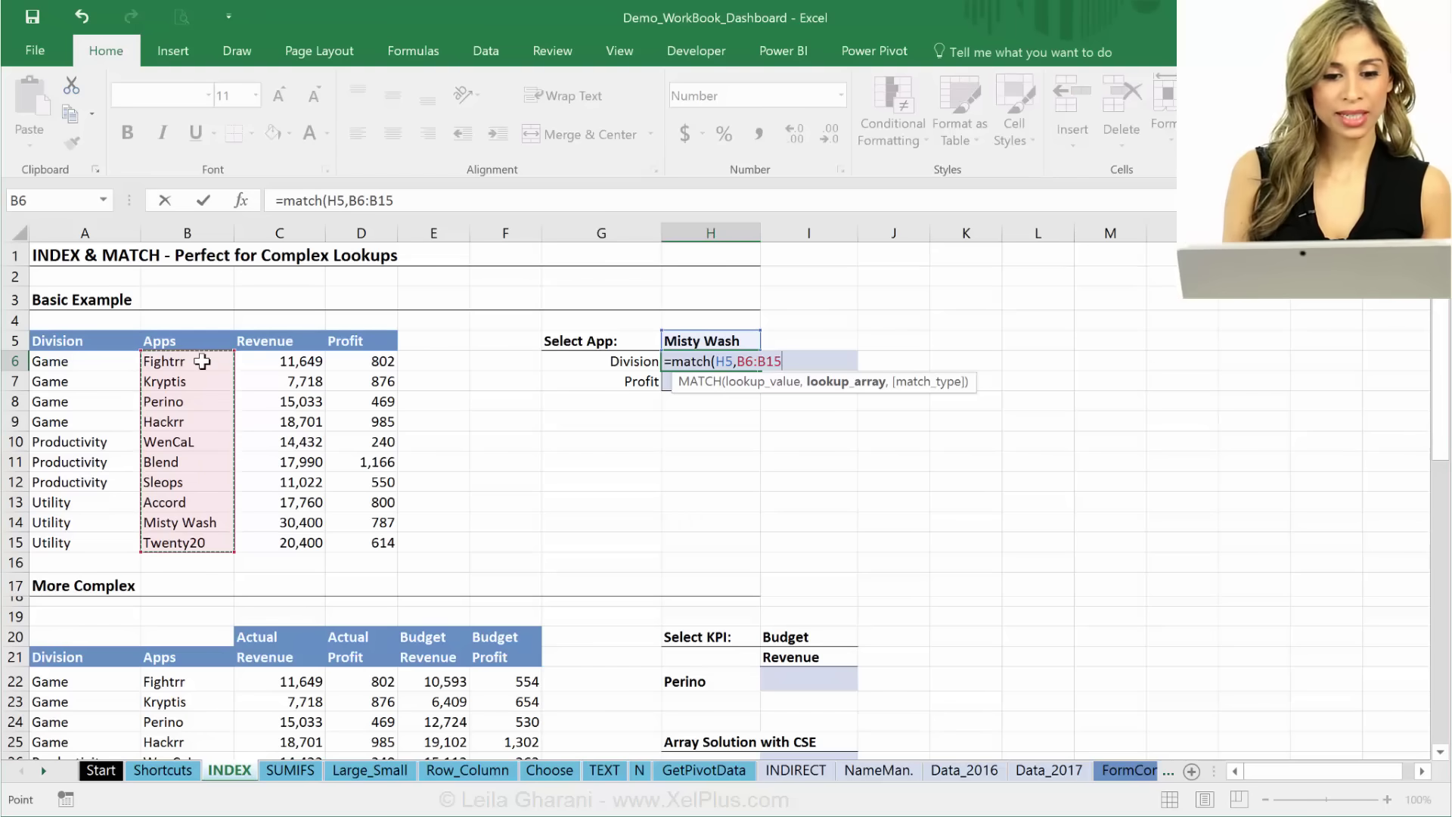
{"action": "left_click_drag", "start_coordinate": [202, 362], "coordinate": [409, 546]}
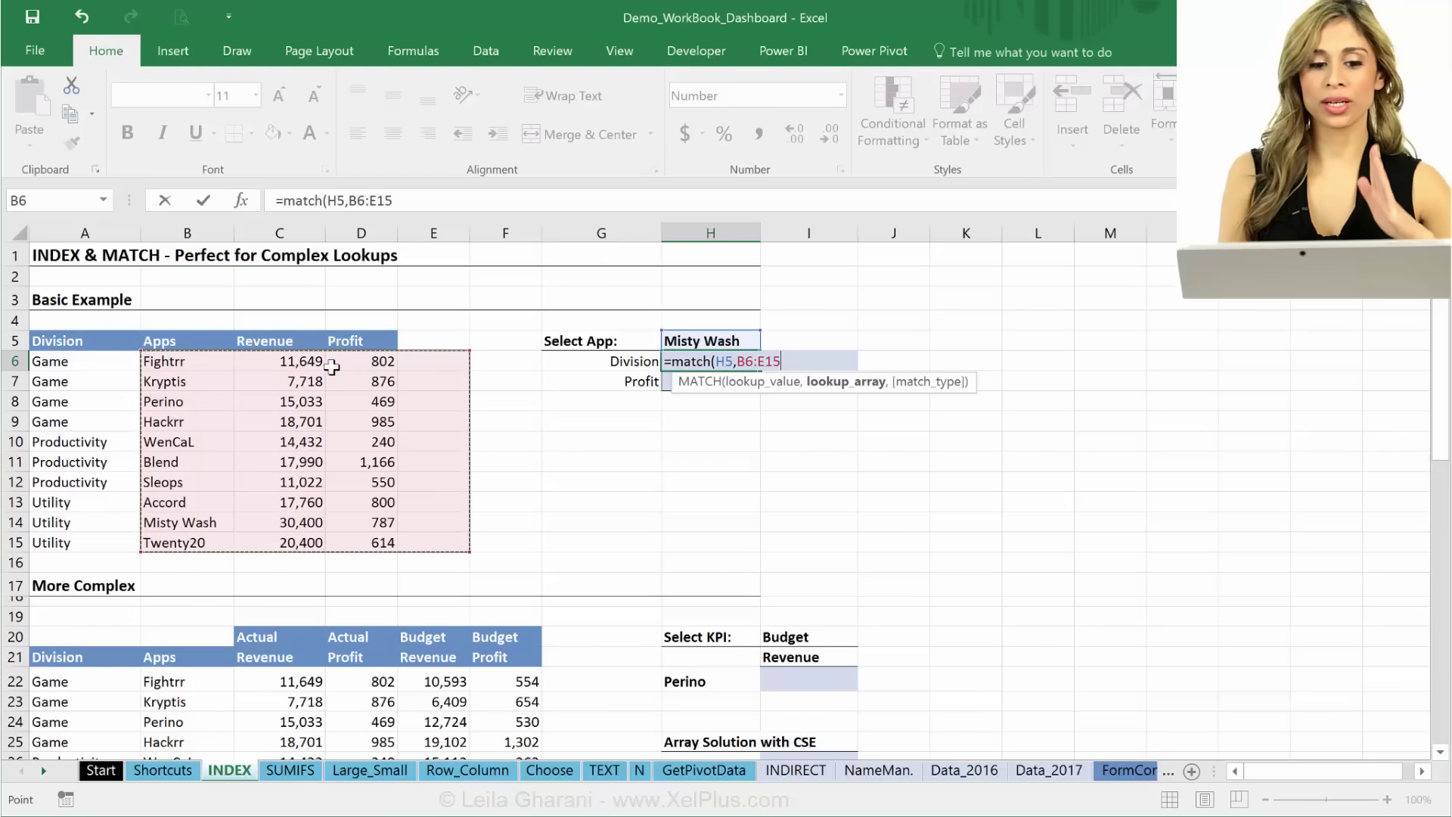
{"action": "left_click_drag", "start_coordinate": [176, 361], "coordinate": [181, 543]}
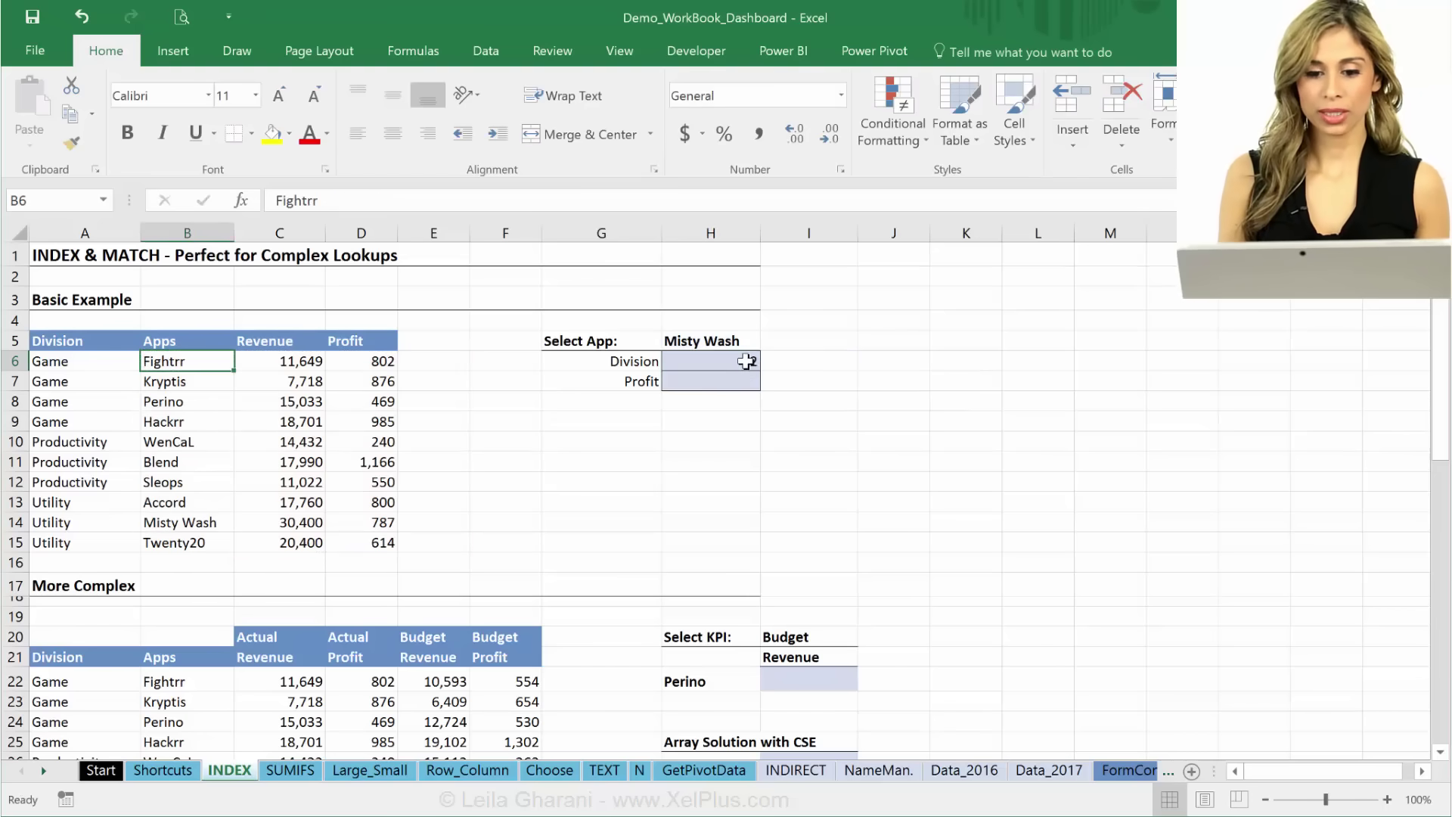
{"action": "key", "text": "ctrl+Return"}
Add match type 0, completing =MATCH(H5,B6:B15,0), which returns 9.
{"action": "left_click", "coordinate": [401, 201]}
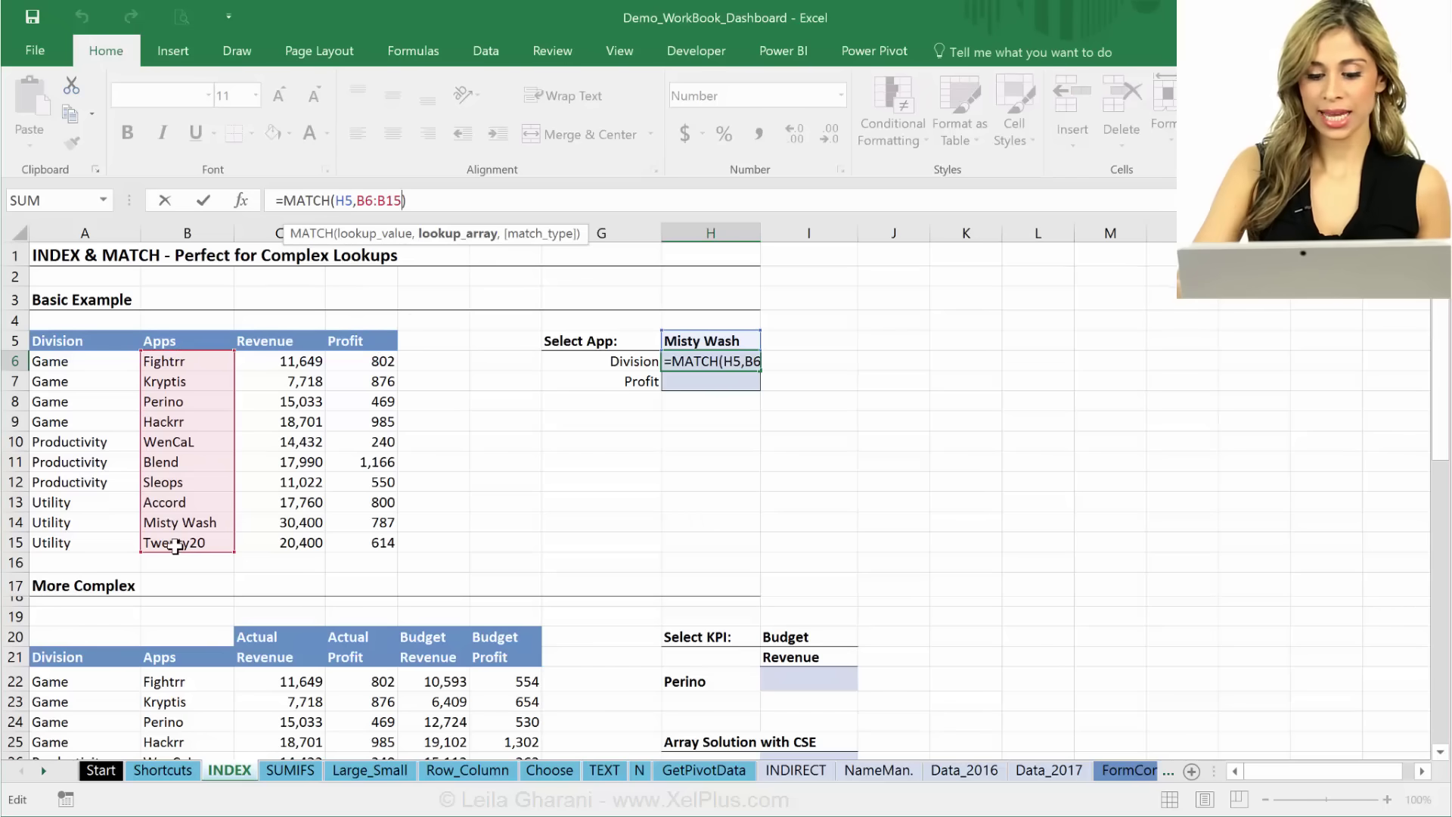
{"action": "type", "text": ","}
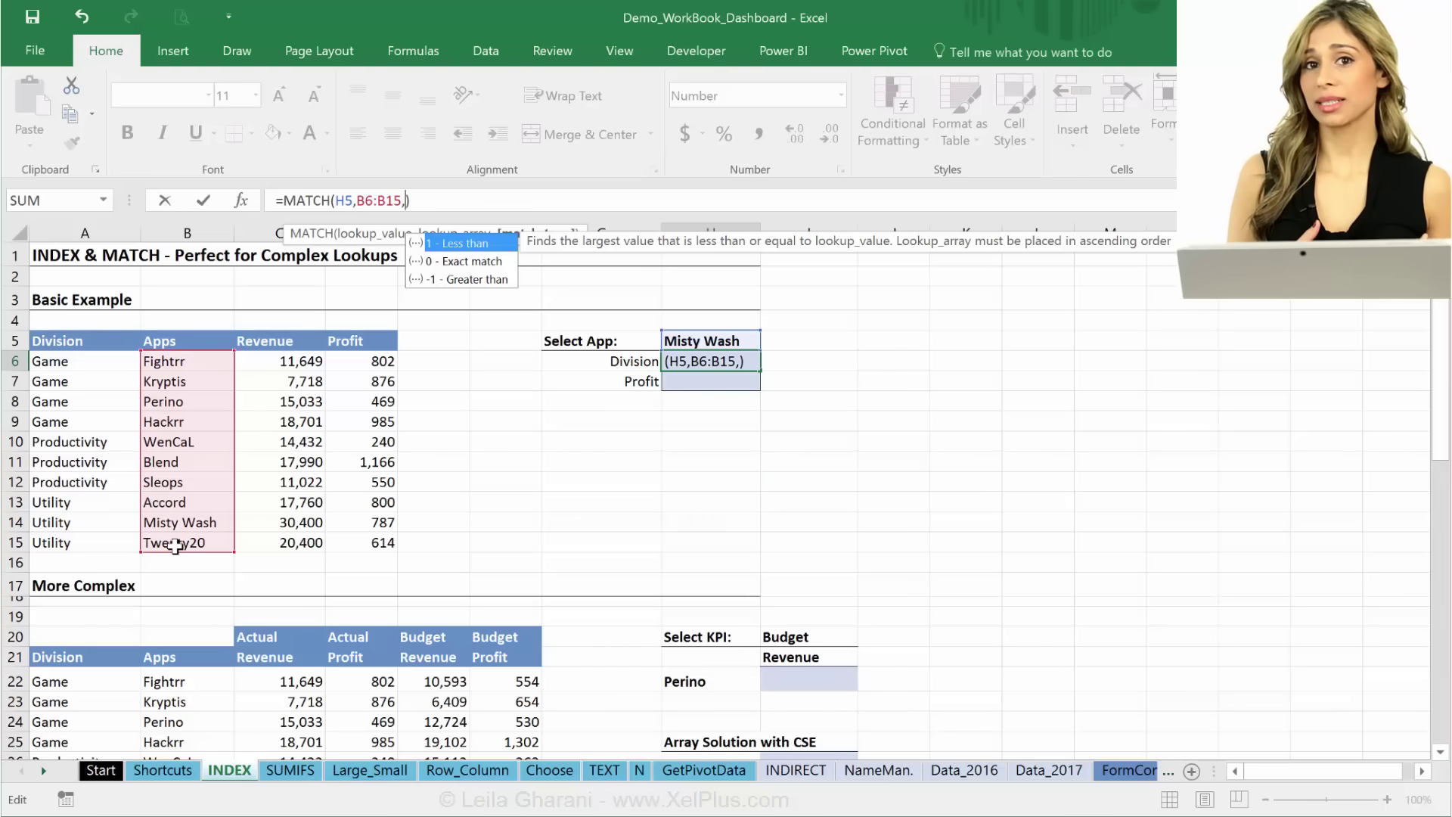
{"action": "type", "text": "0"}
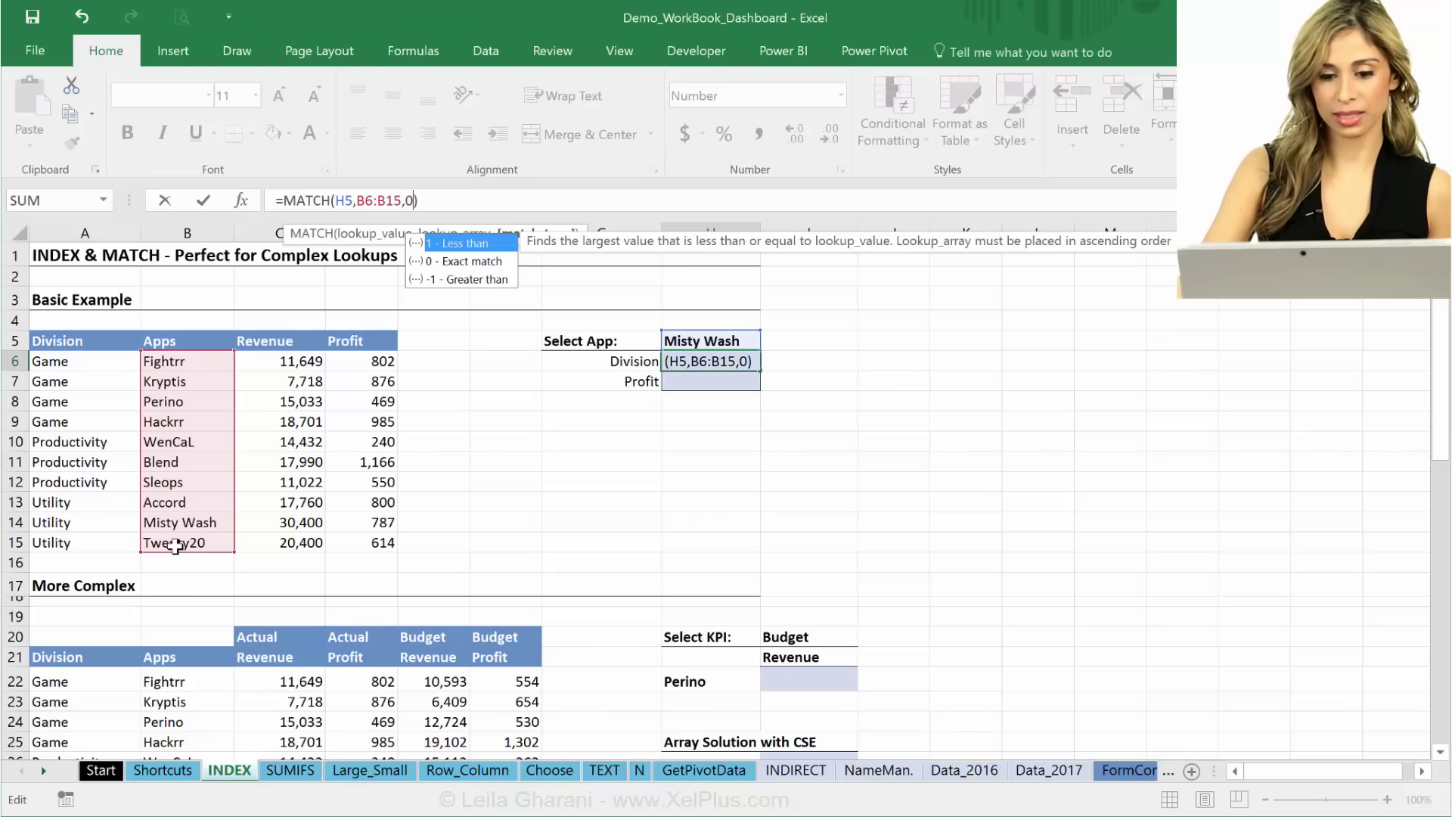
{"action": "key", "text": "ctrl+Return"}
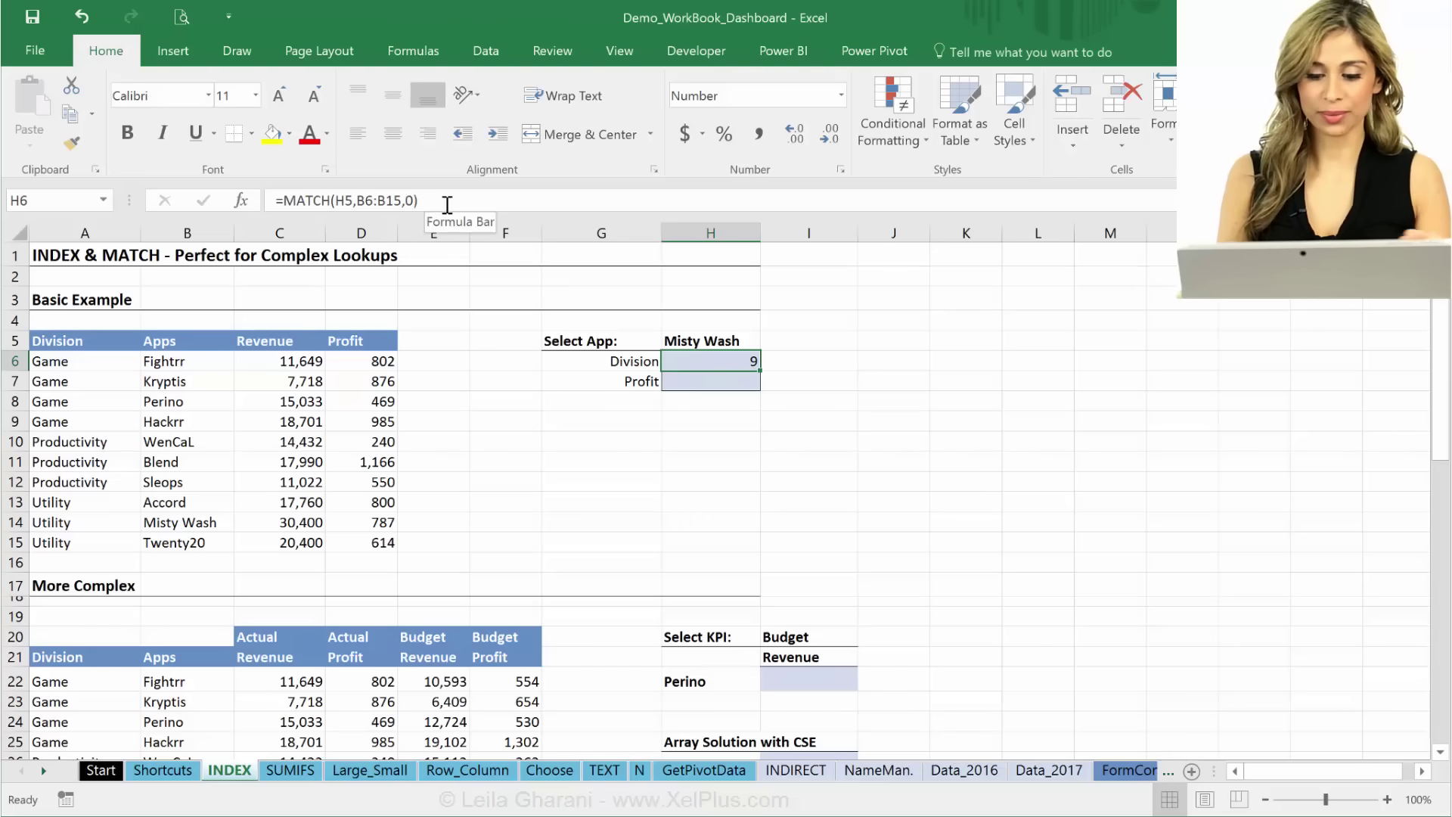
Enter =INDEX(A6:A15,MATCH(H5,B6:B15,0)) in H6, returning Utility for Misty Wash.
{"action": "type", "text": "=ind"}
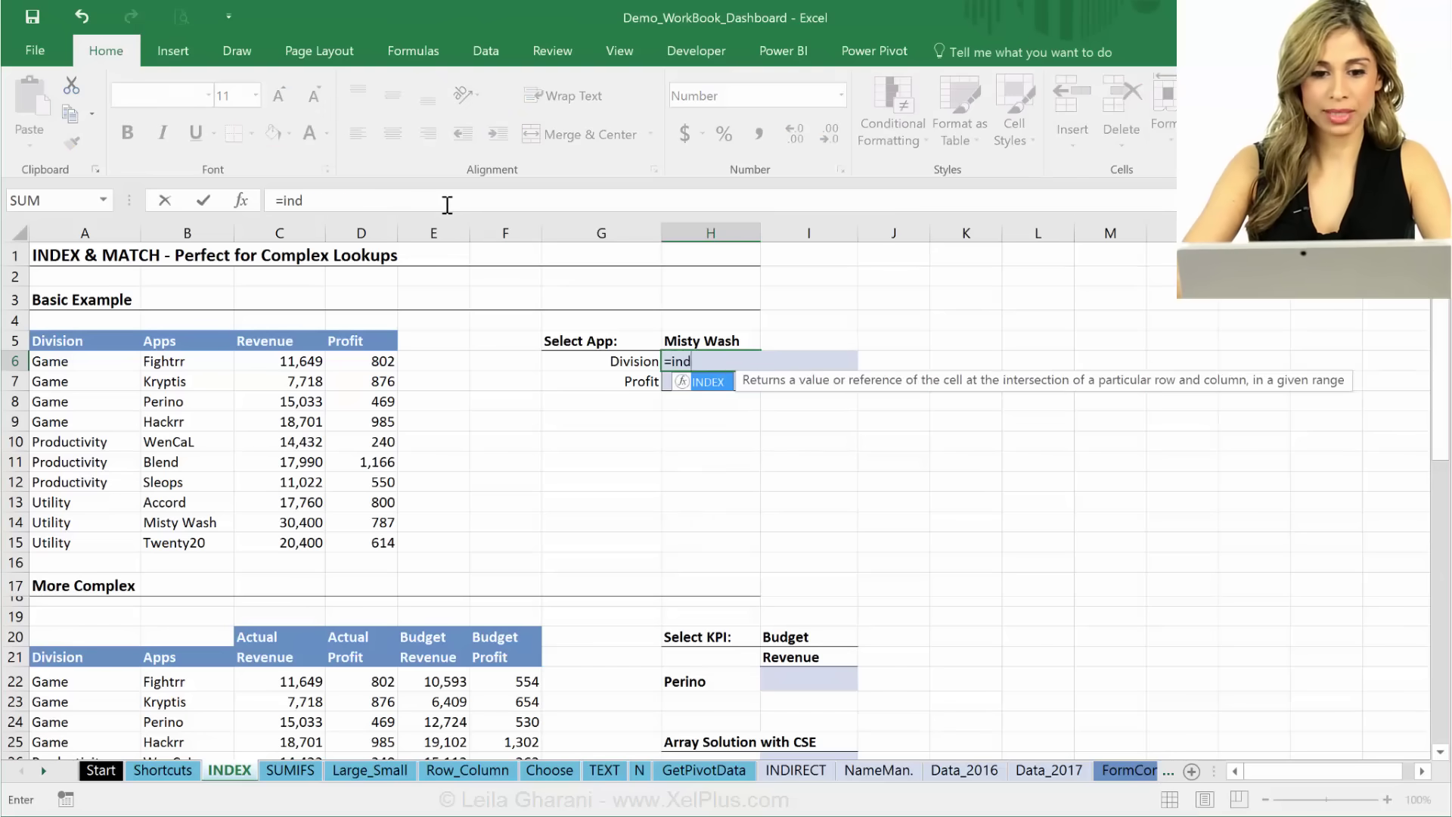
{"action": "type", "text": "ex("}
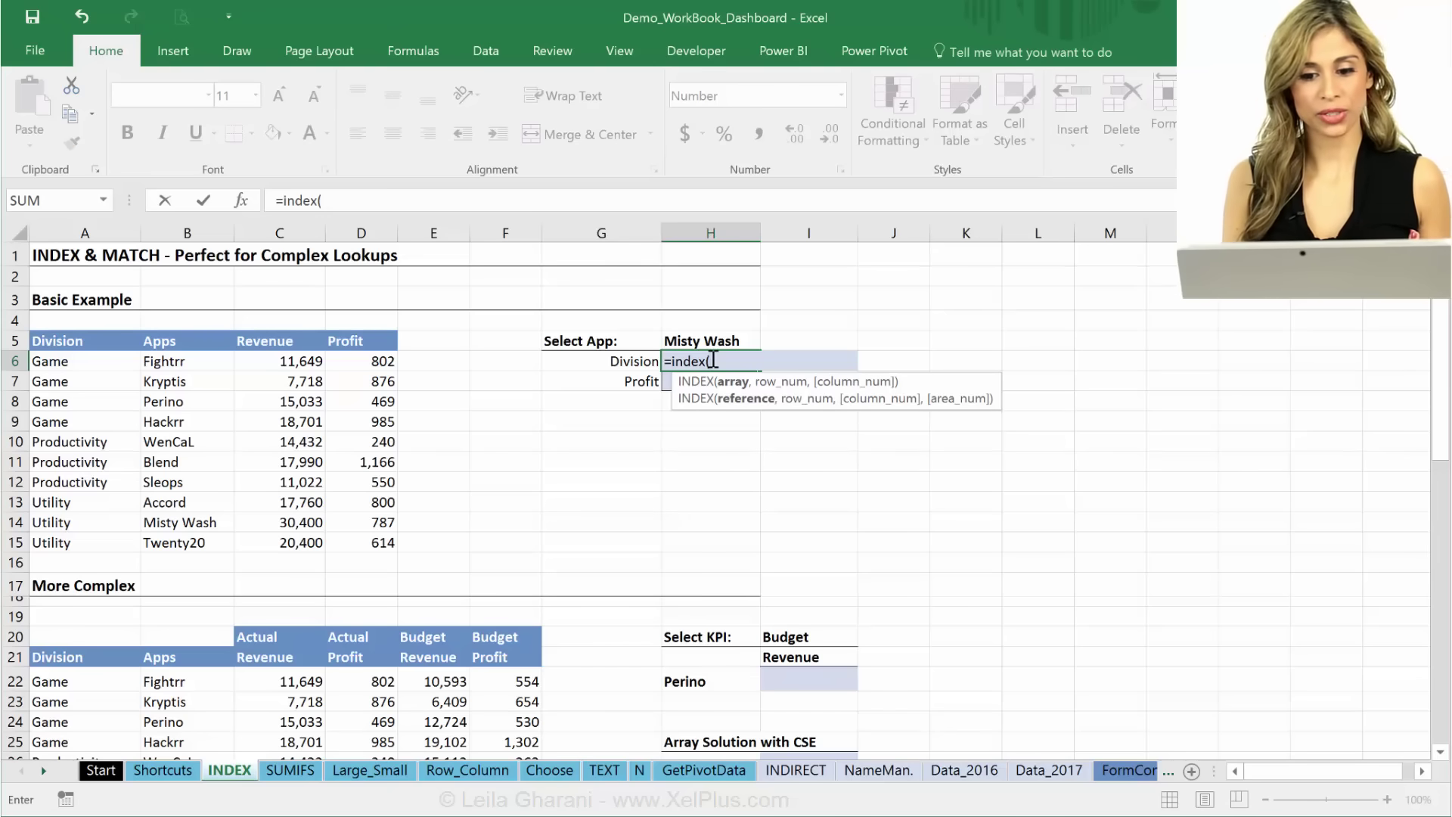
{"action": "left_click", "coordinate": [50, 364]}
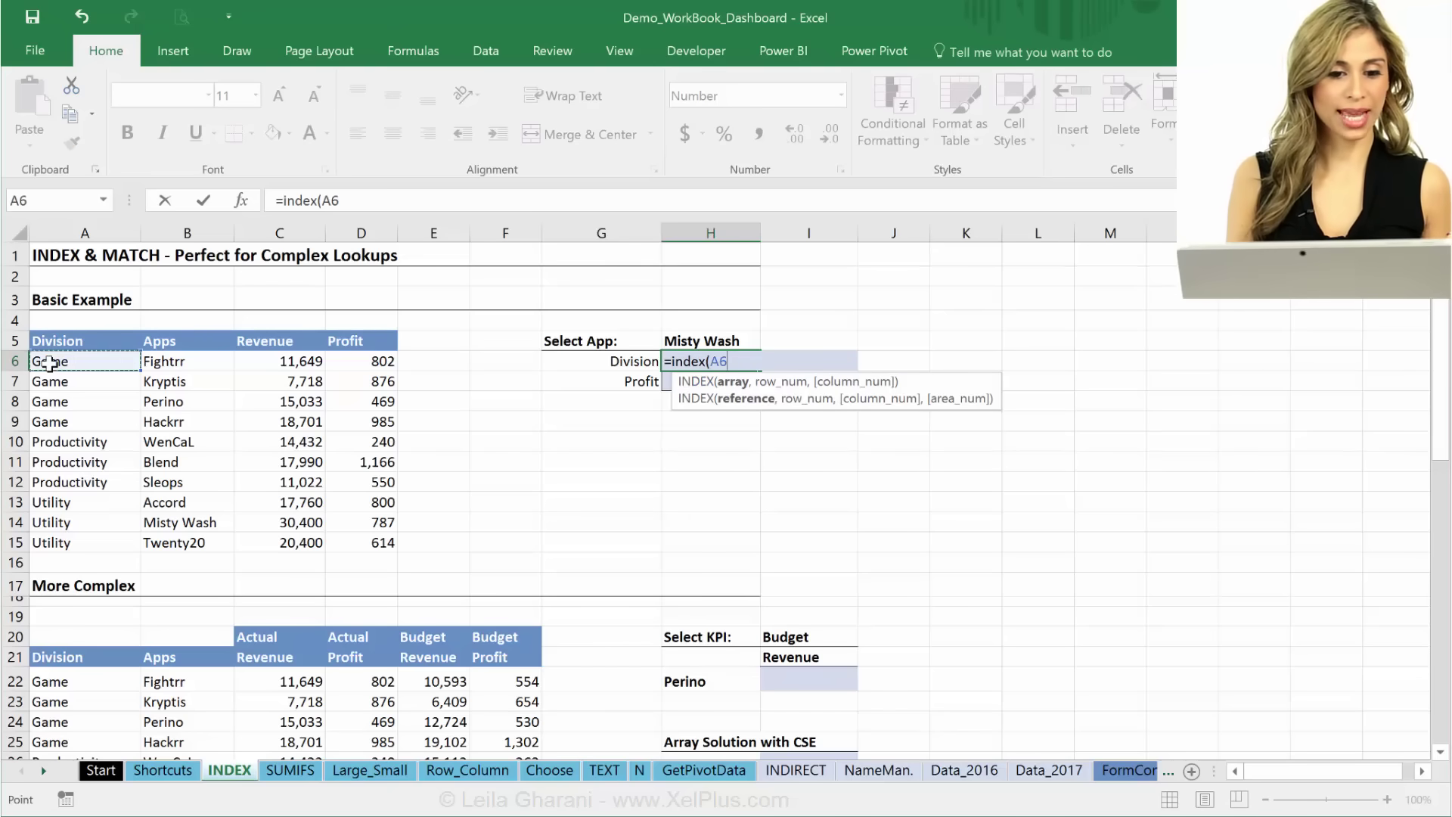
{"action": "left_click_drag", "start_coordinate": [49, 364], "coordinate": [35, 533]}
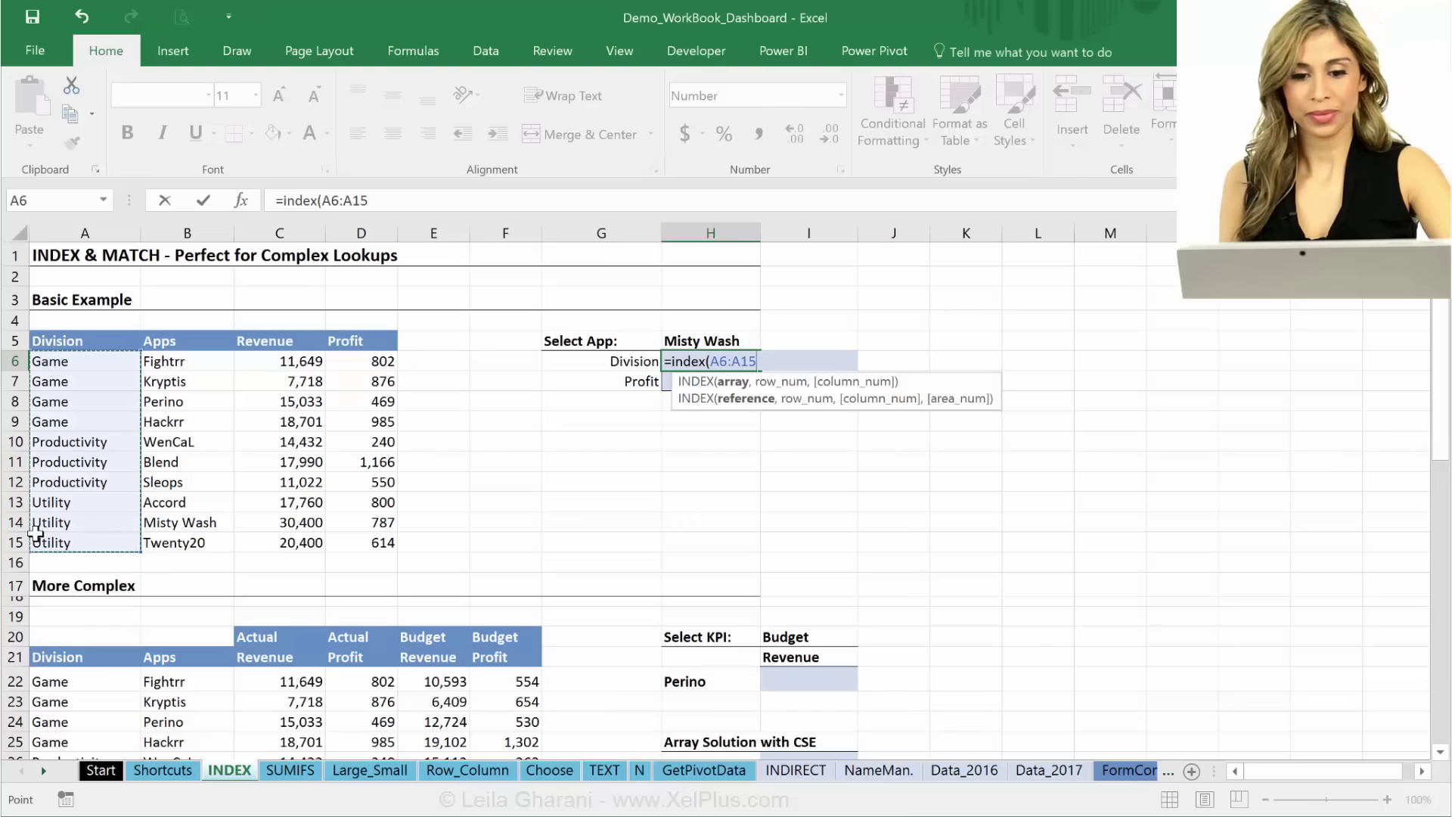
{"action": "type", "text": ","}
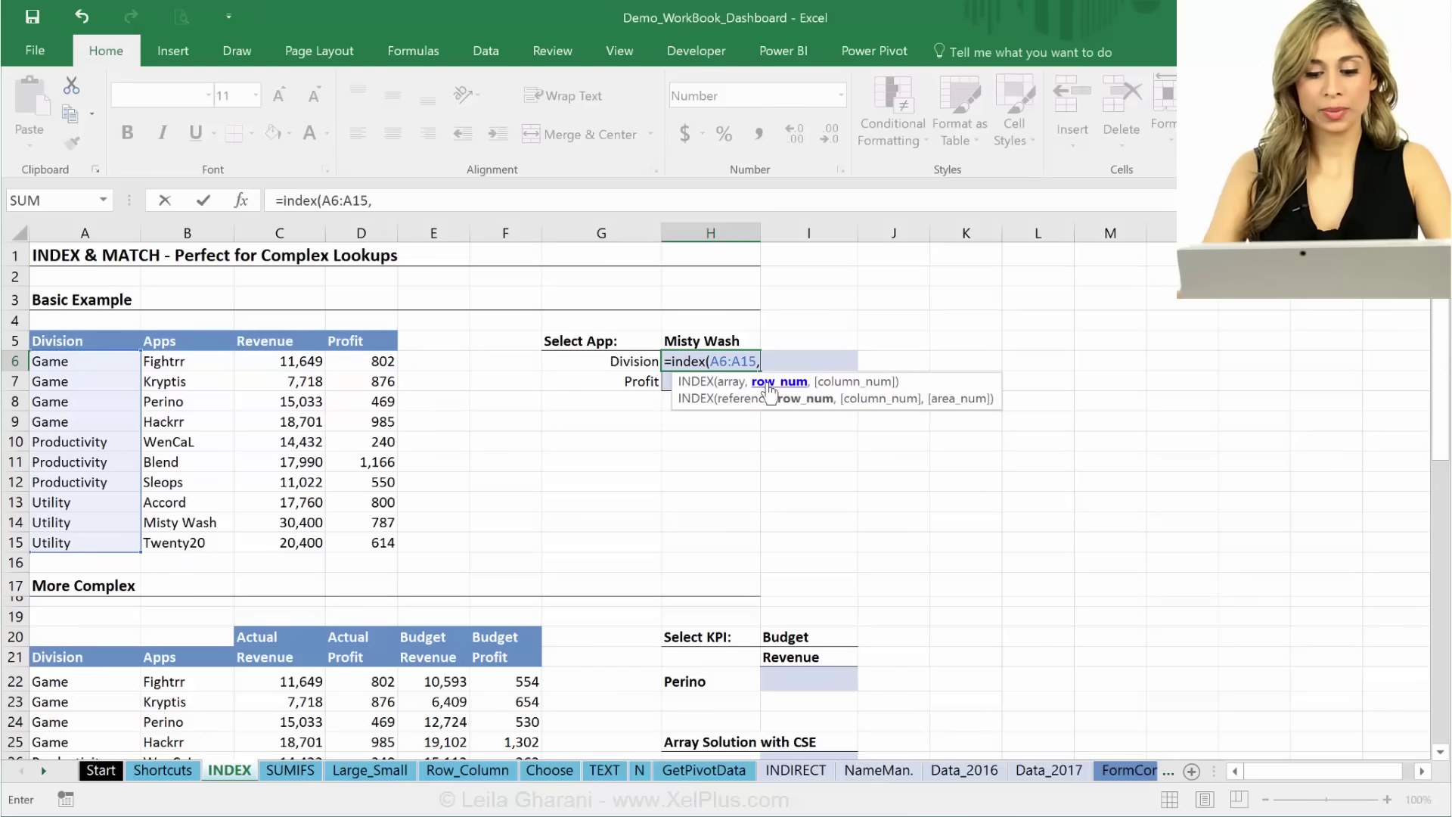
{"action": "type", "text": "match("}
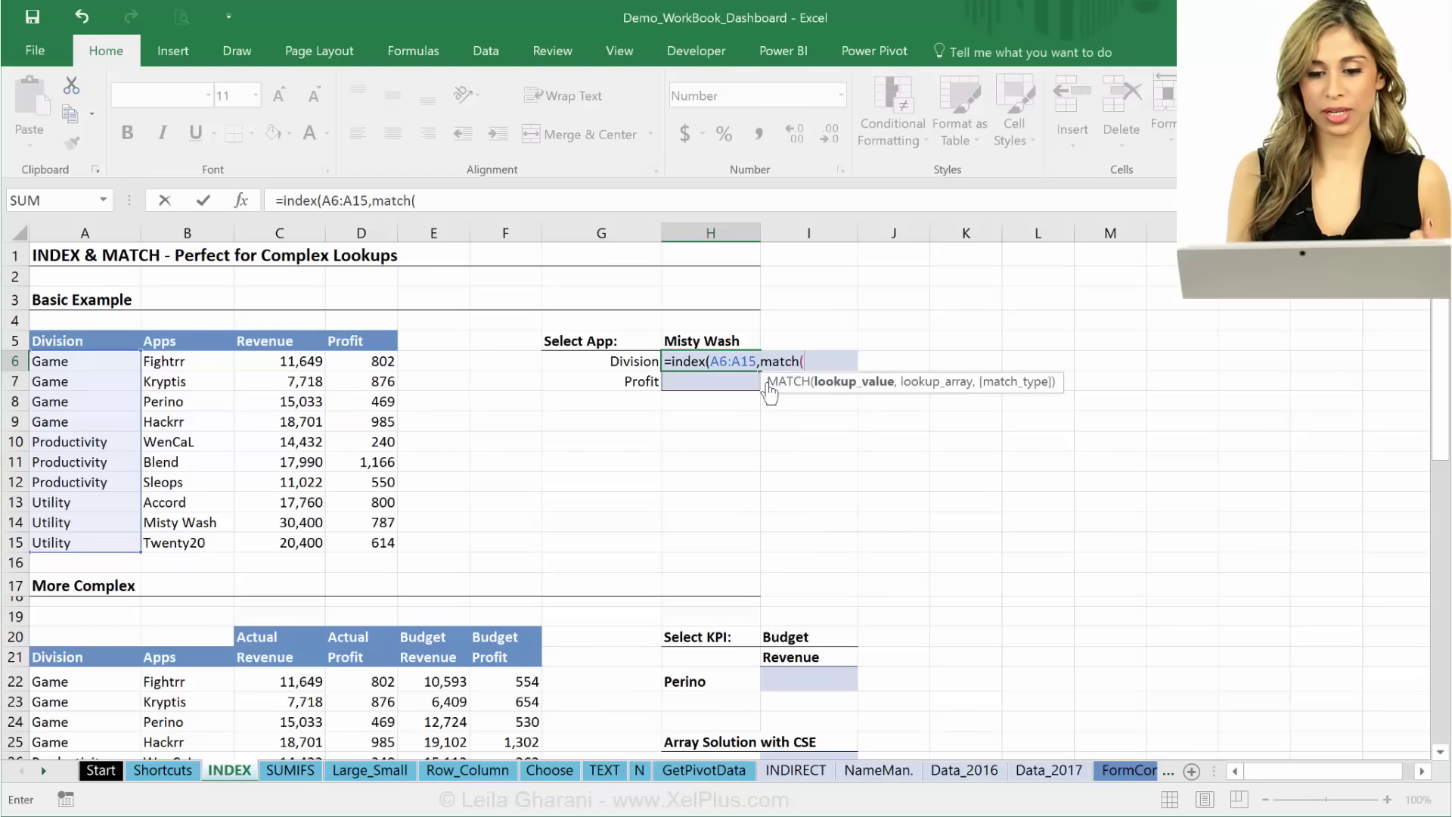
{"action": "left_click", "coordinate": [710, 341]}
{"action": "type", "text": ","}
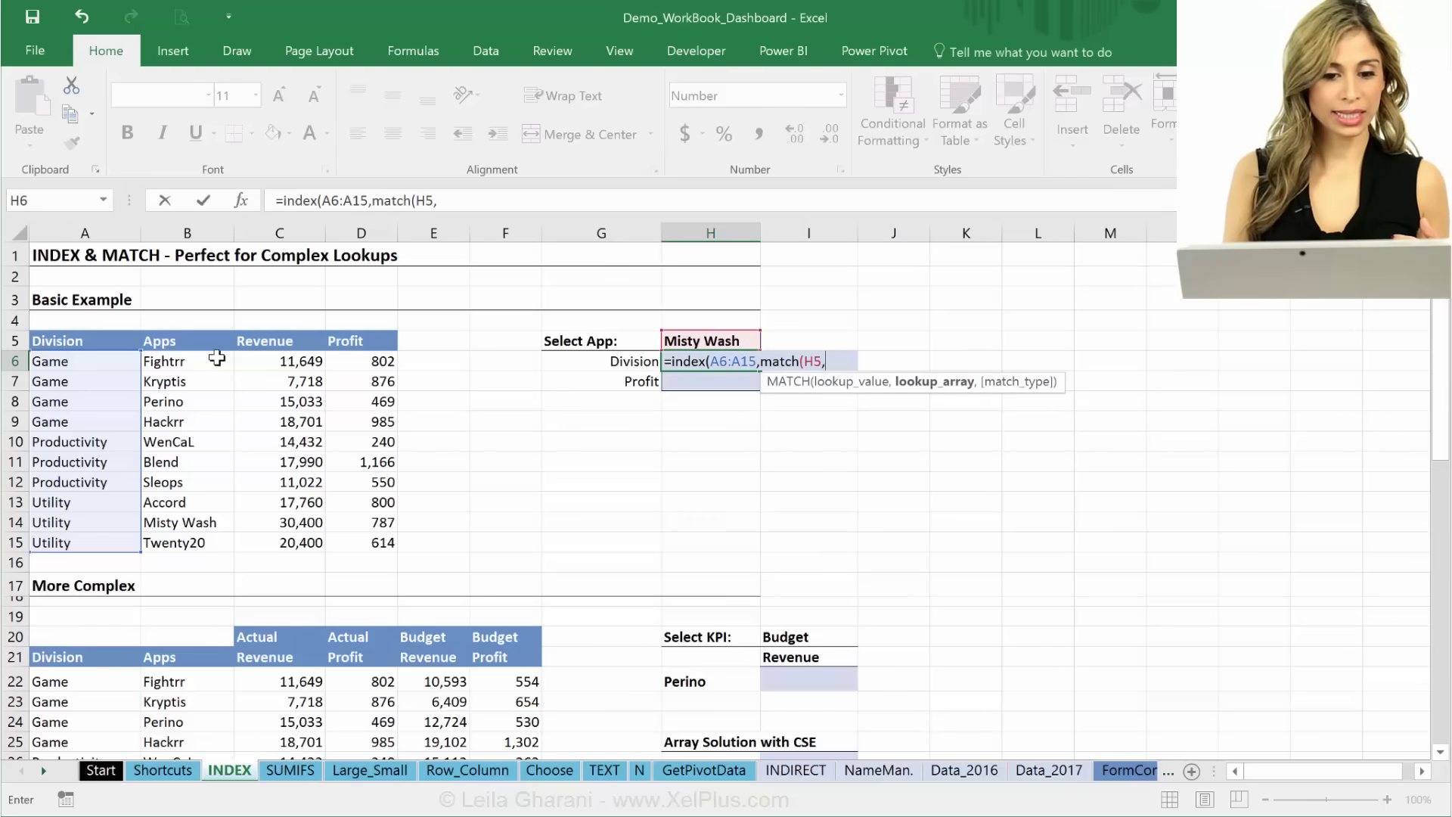
{"action": "left_click_drag", "start_coordinate": [215, 362], "coordinate": [195, 539]}
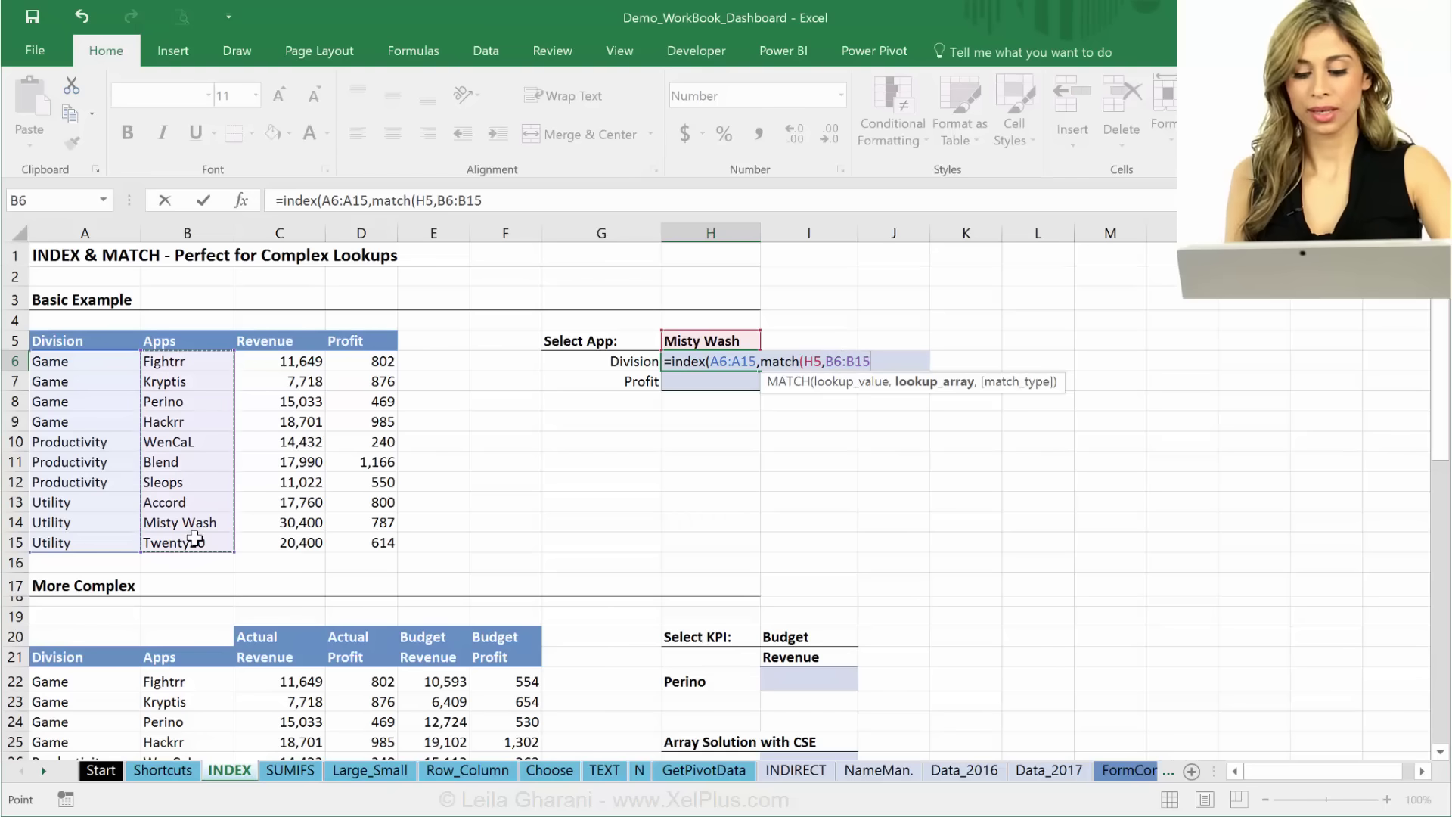
{"action": "type", "text": ",0"}
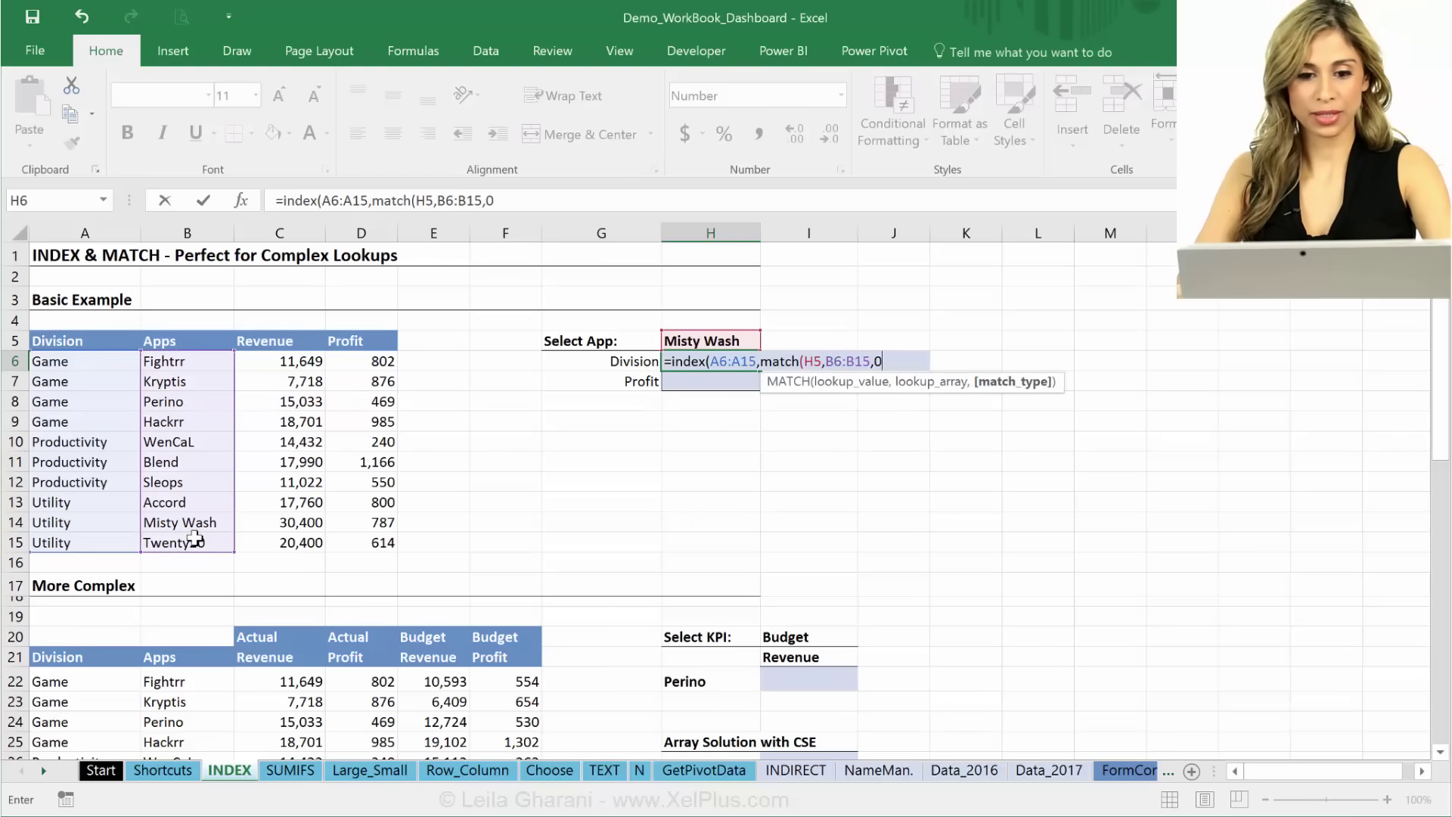
{"action": "type", "text": "))"}
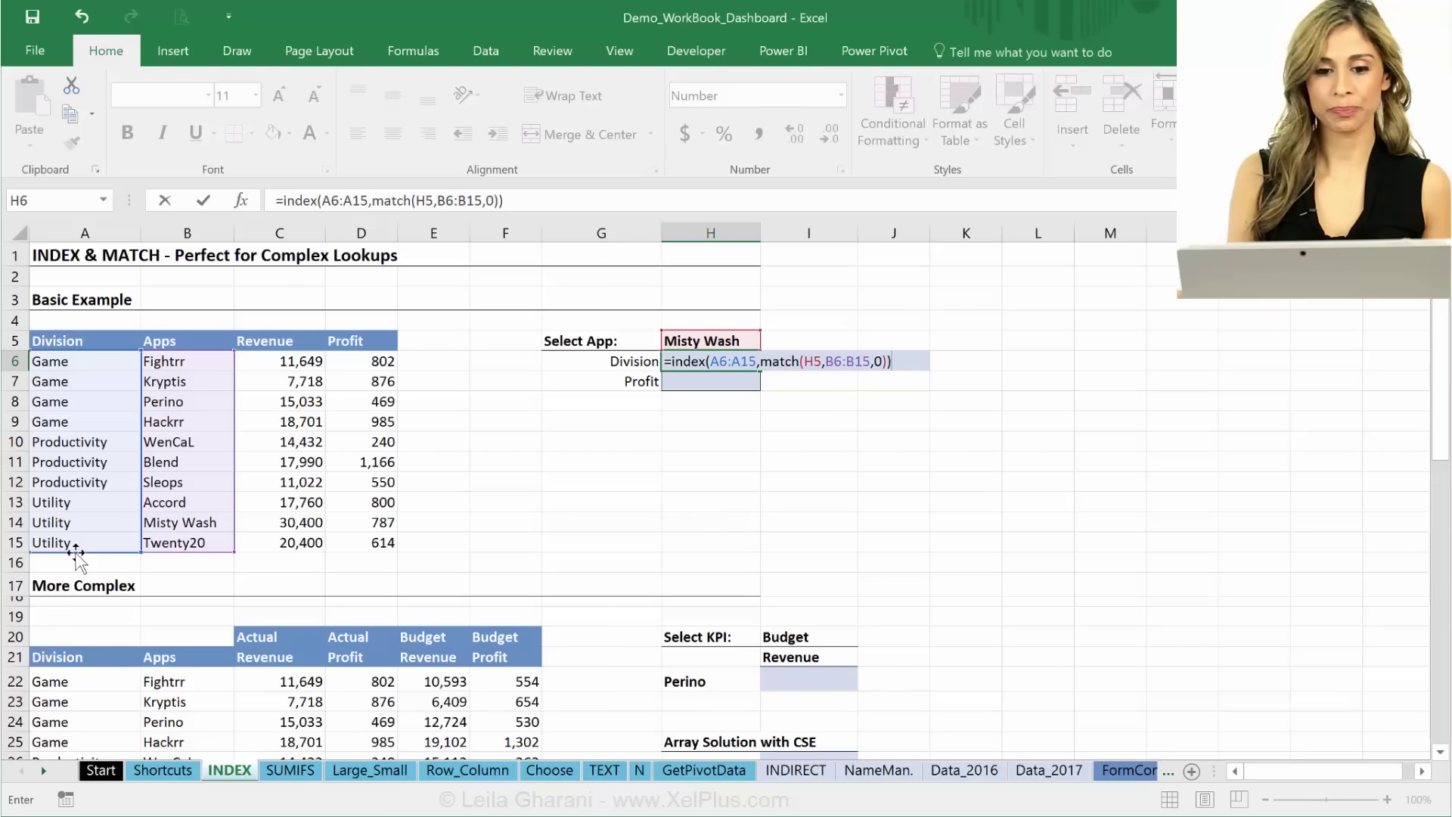
{"action": "key", "text": "ctrl+Return"}
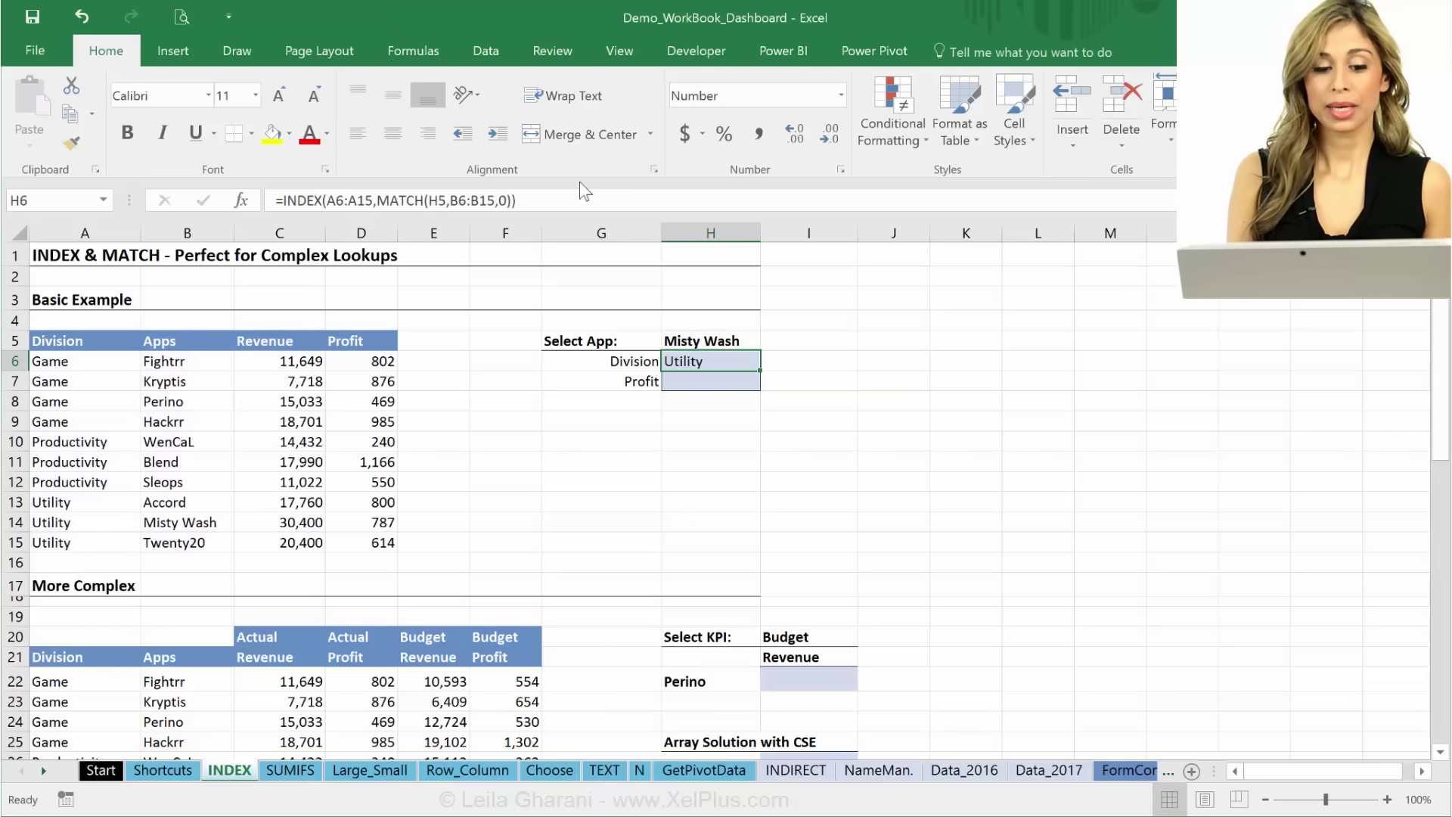
{"action": "left_click", "coordinate": [551, 198]}
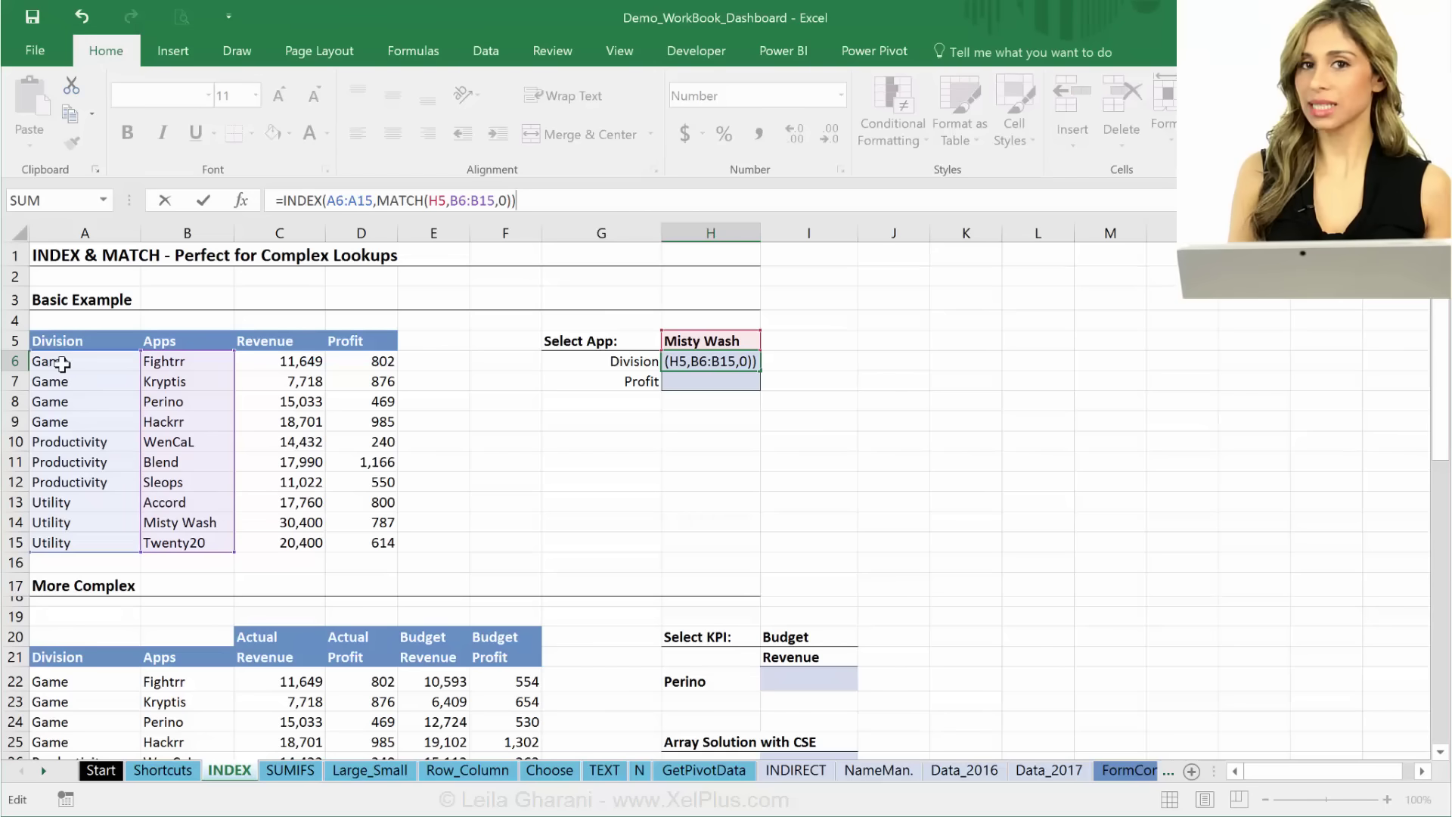
Enter =INDEX(D6:D15,MATCH(H5,B6:B15,0)) in H7, returning Misty Wash's Profit of 787.
{"action": "key", "text": "Return"}
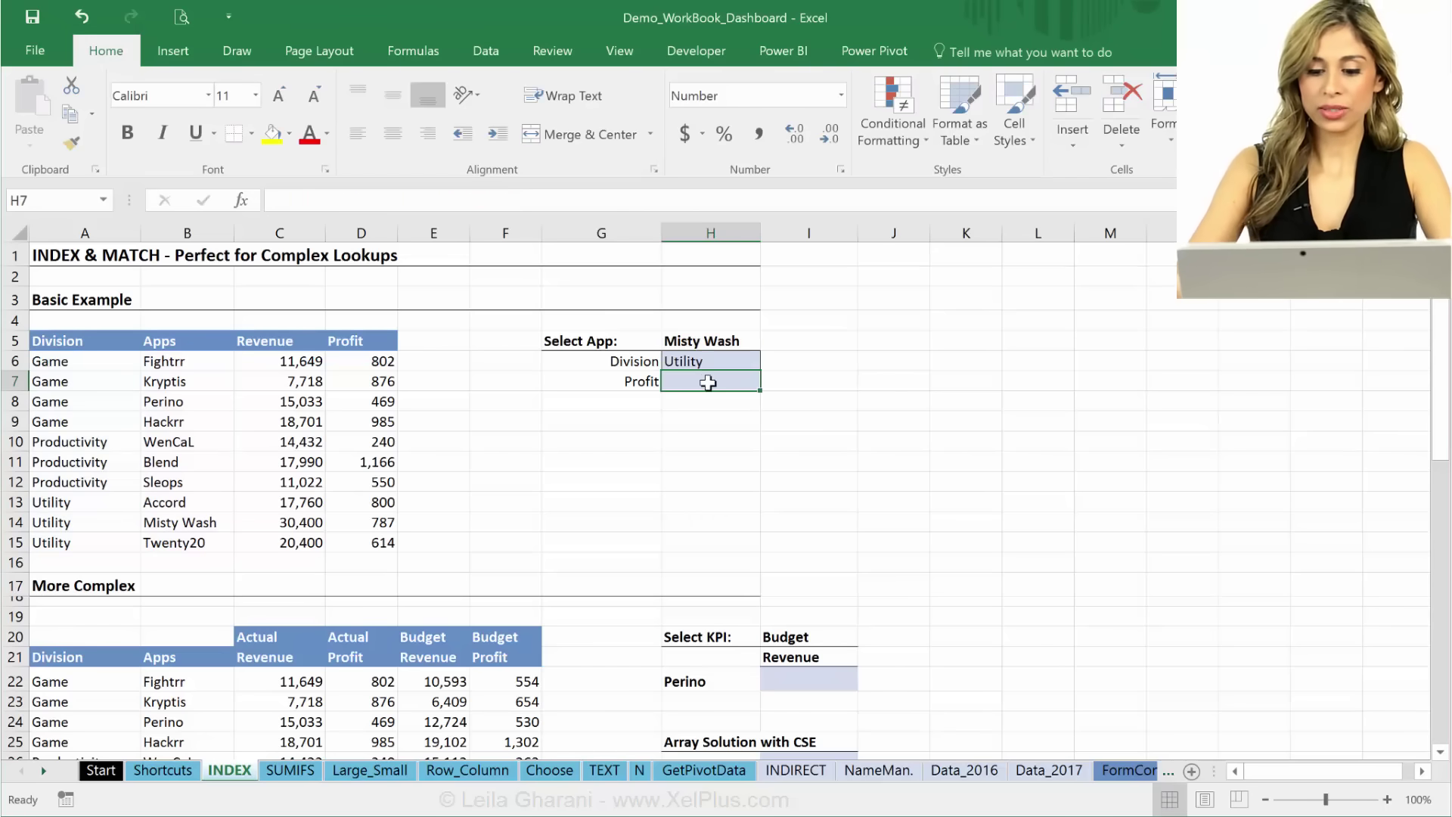
{"action": "type", "text": "="}
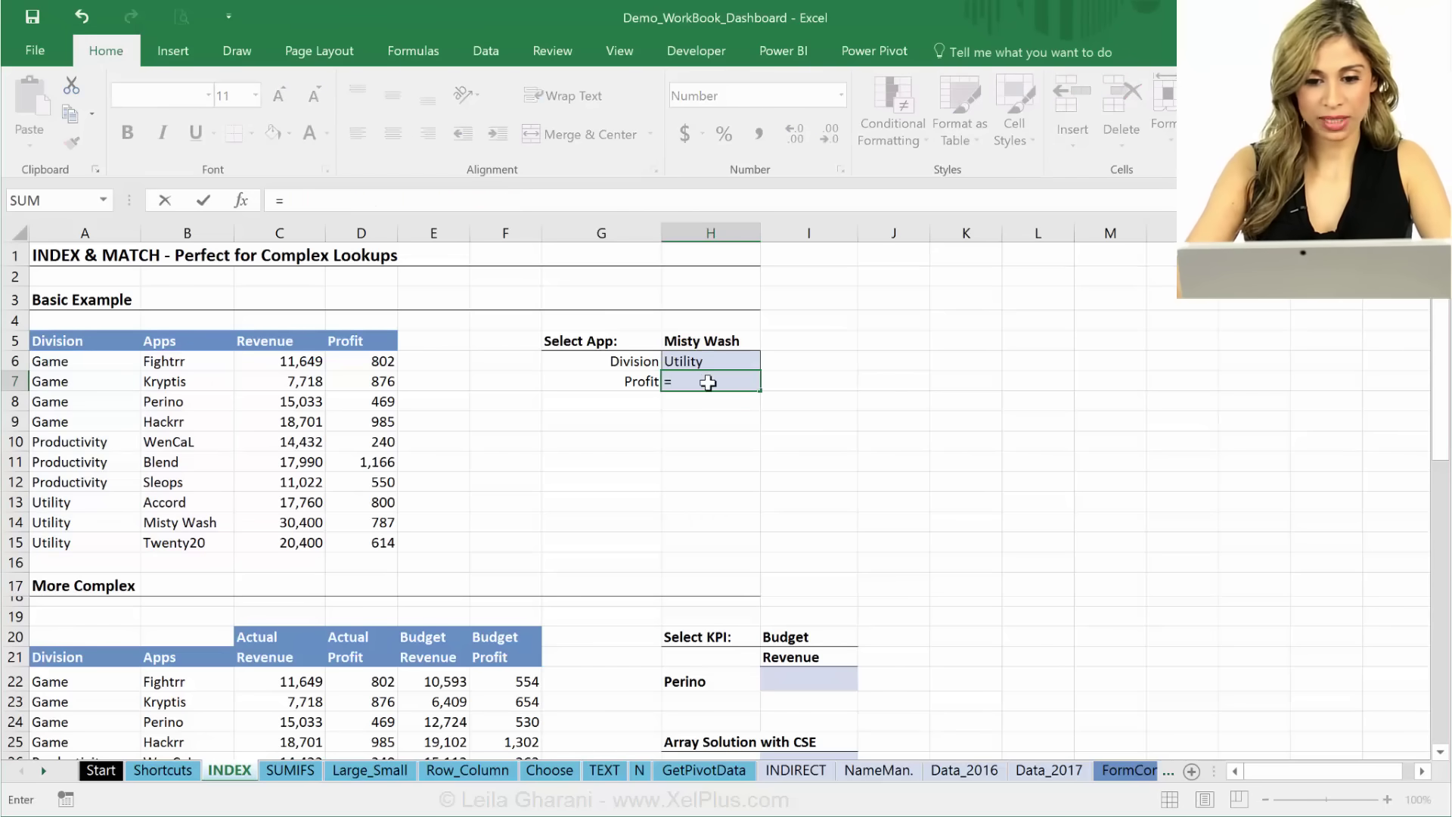
{"action": "type", "text": "index"}
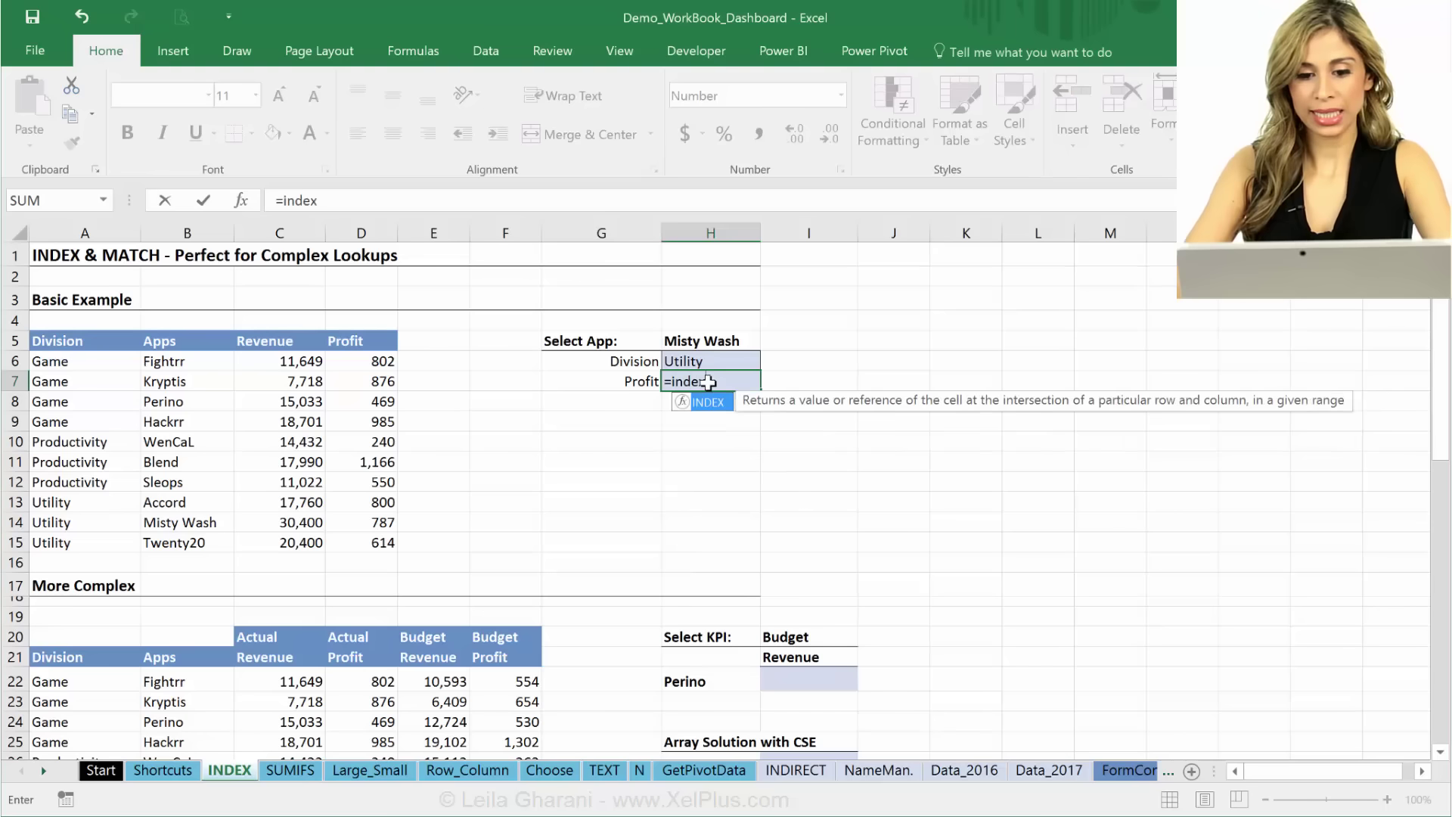
{"action": "type", "text": "("}
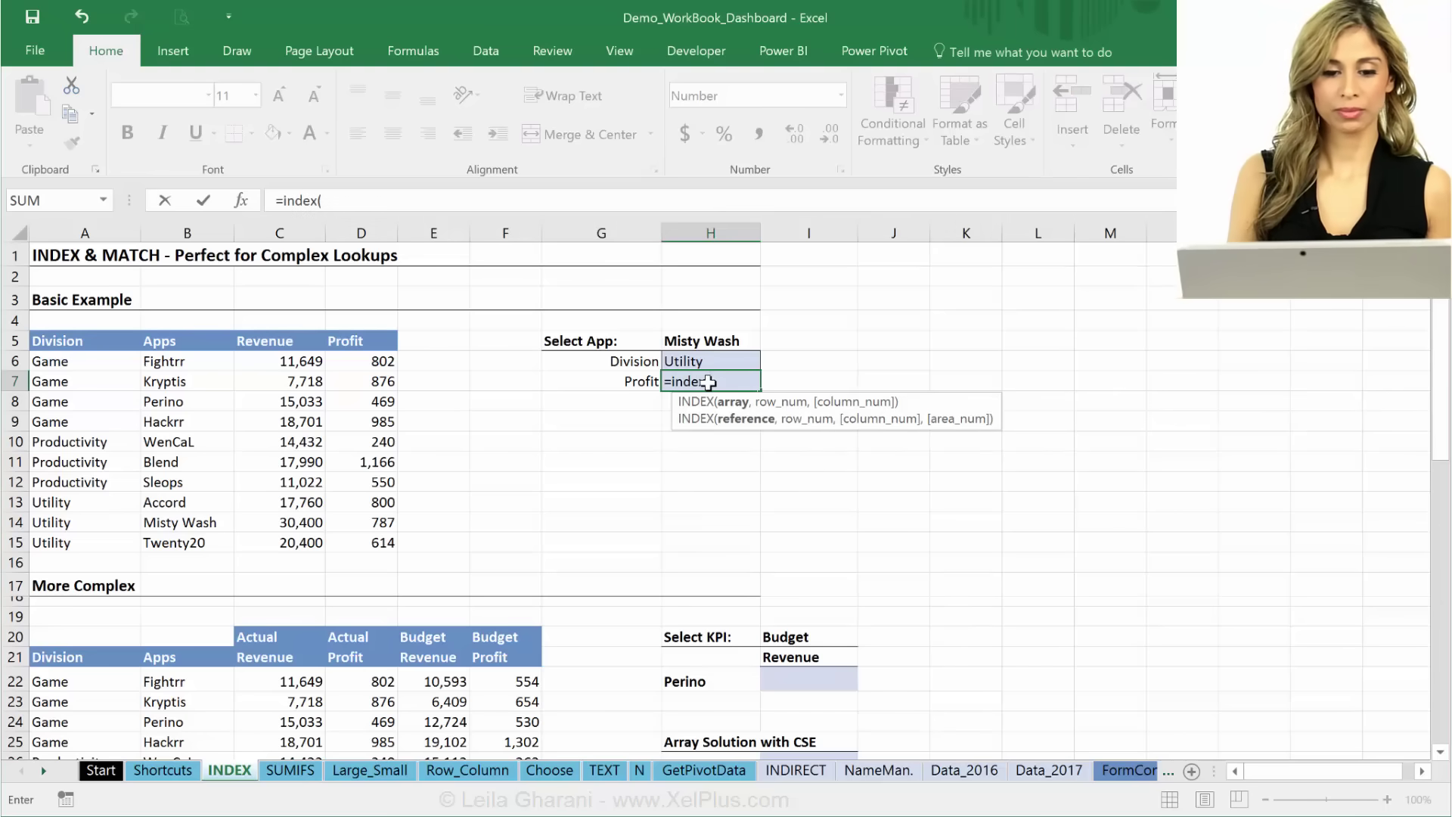
{"action": "left_click_drag", "start_coordinate": [373, 364], "coordinate": [368, 551]}
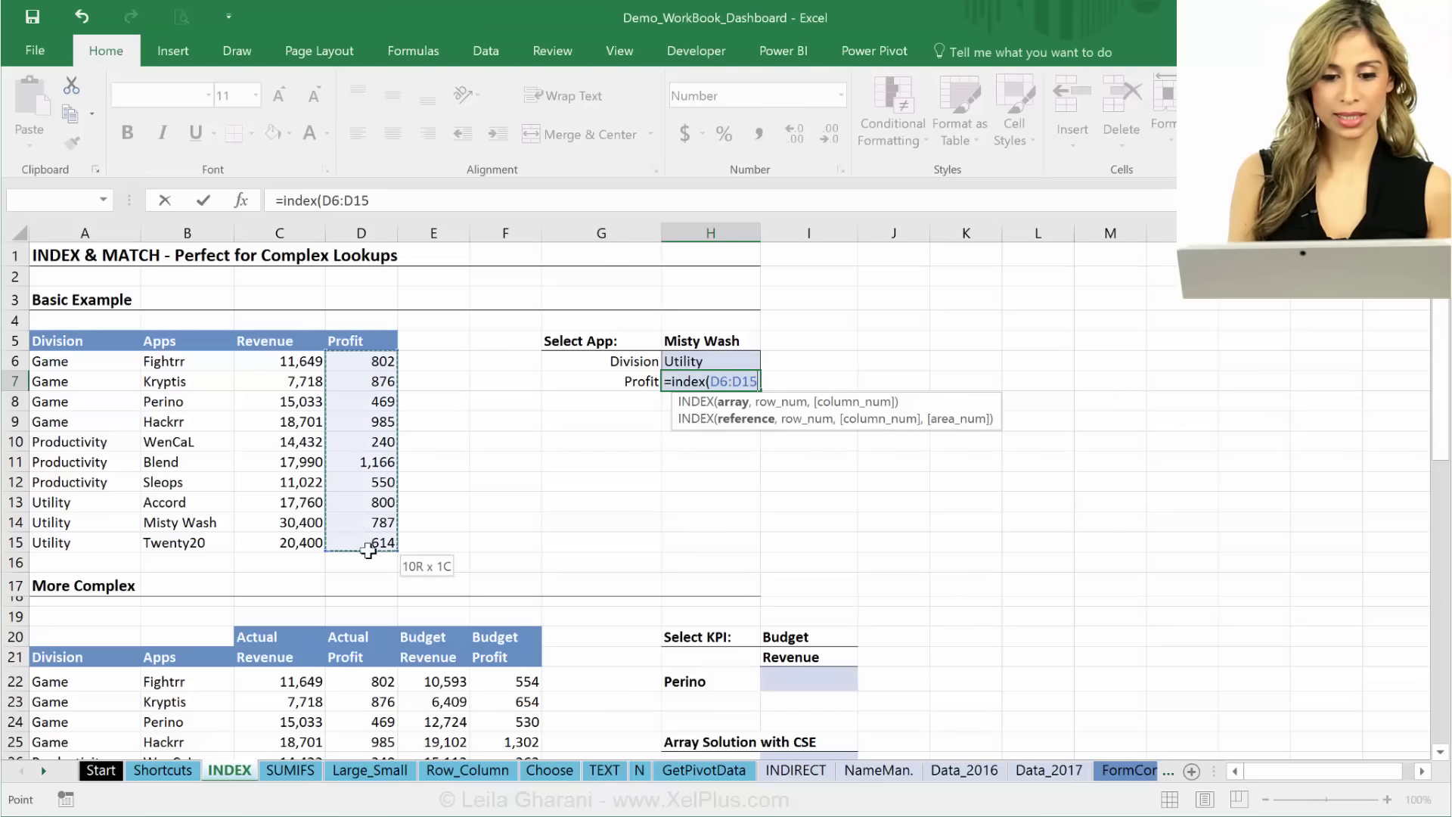
{"action": "type", "text": ","}
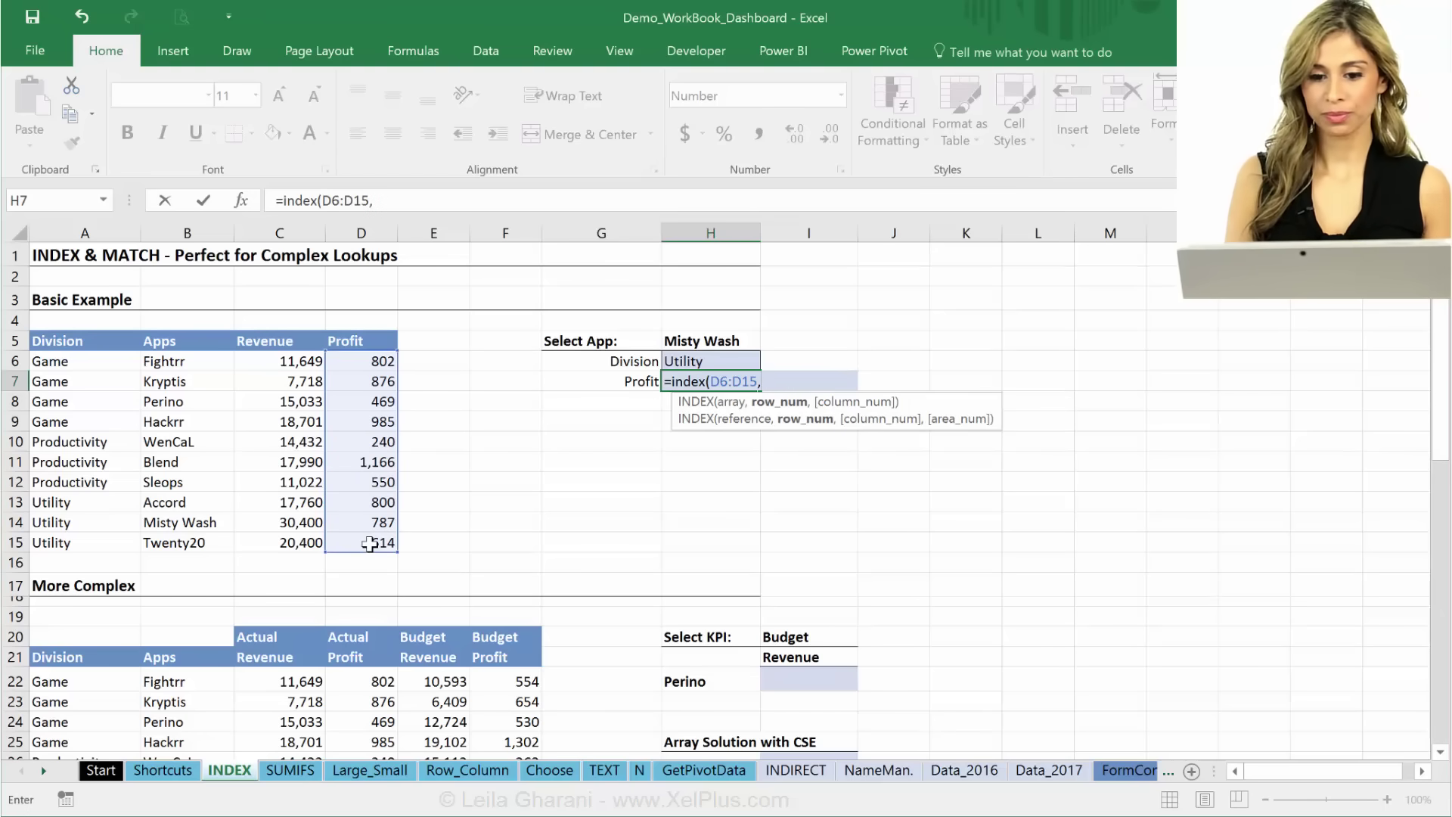
{"action": "type", "text": "match("}
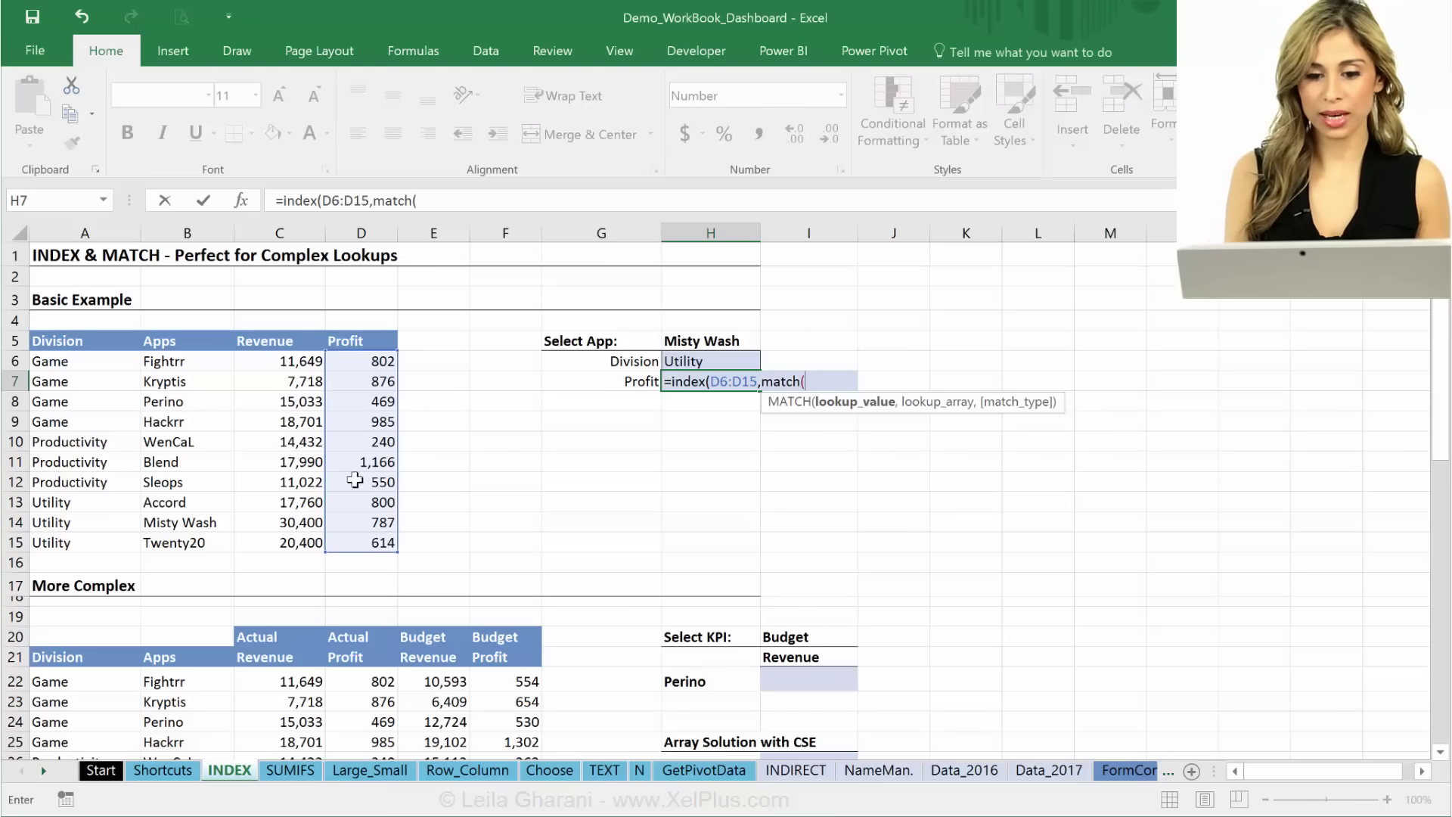
{"action": "left_click", "coordinate": [704, 342]}
{"action": "type", "text": ","}
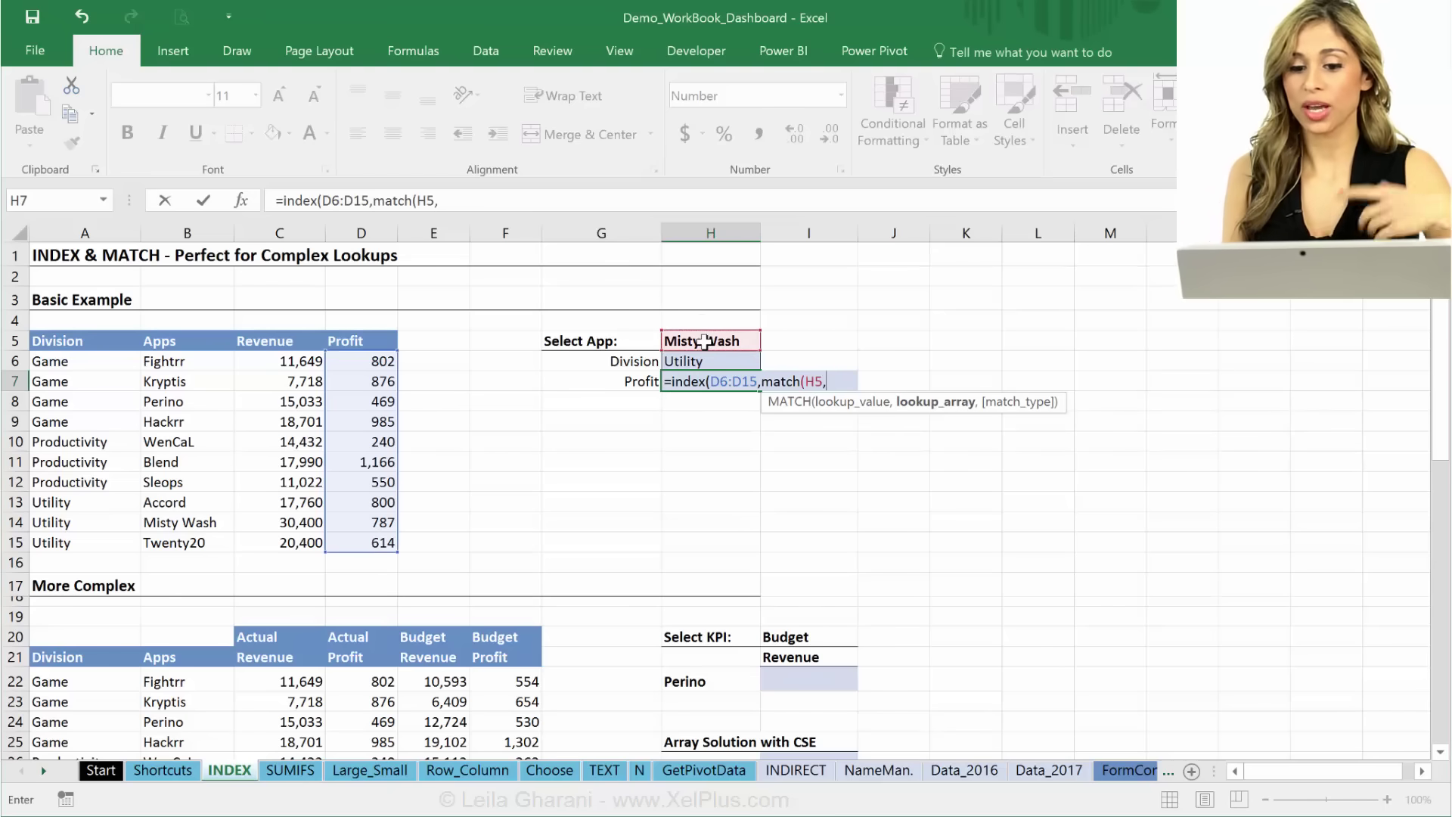
{"action": "left_click", "coordinate": [177, 360]}
{"action": "left_click_drag", "start_coordinate": [176, 361], "coordinate": [178, 543]}
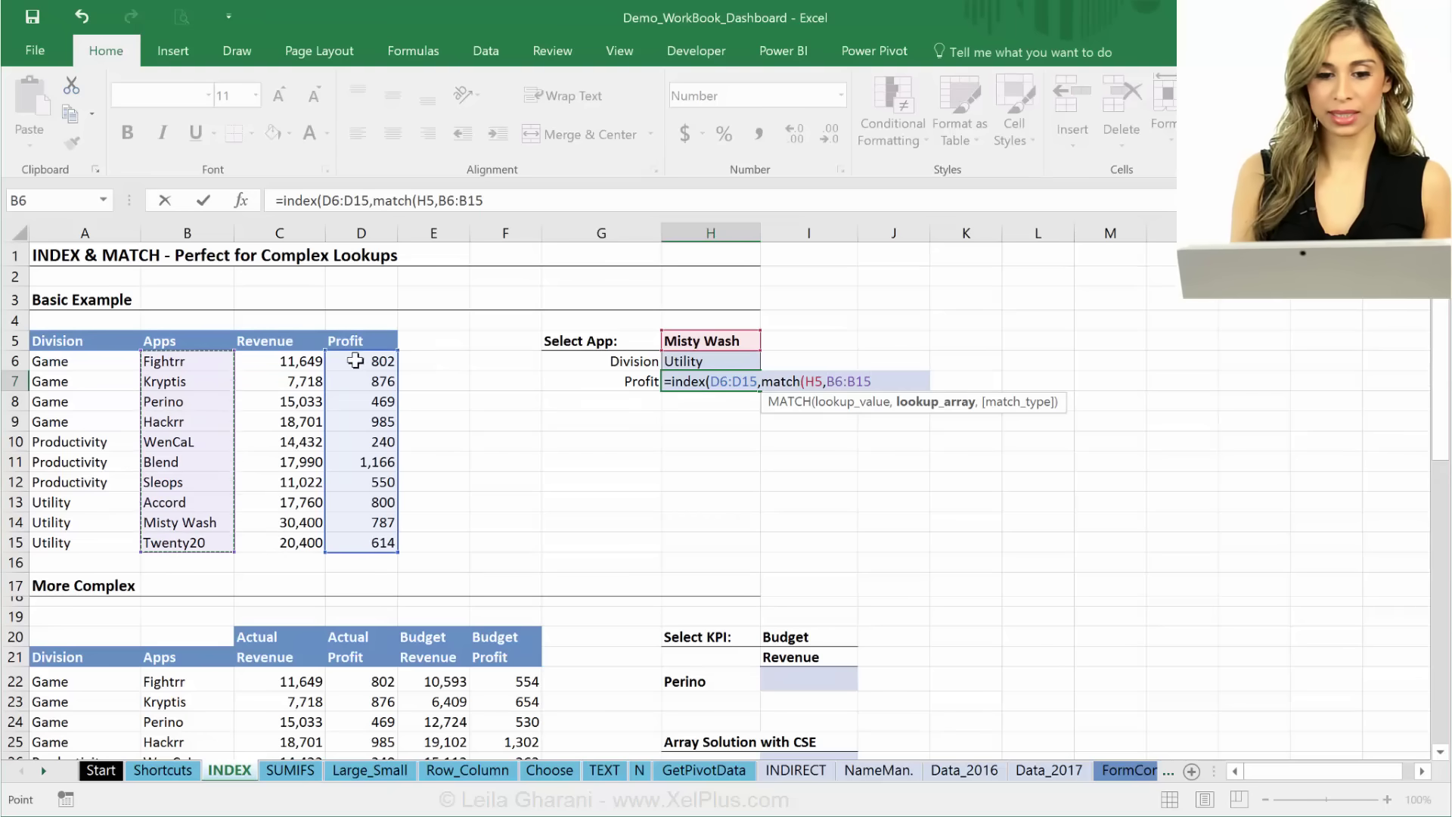
{"action": "type", "text": ",0"}
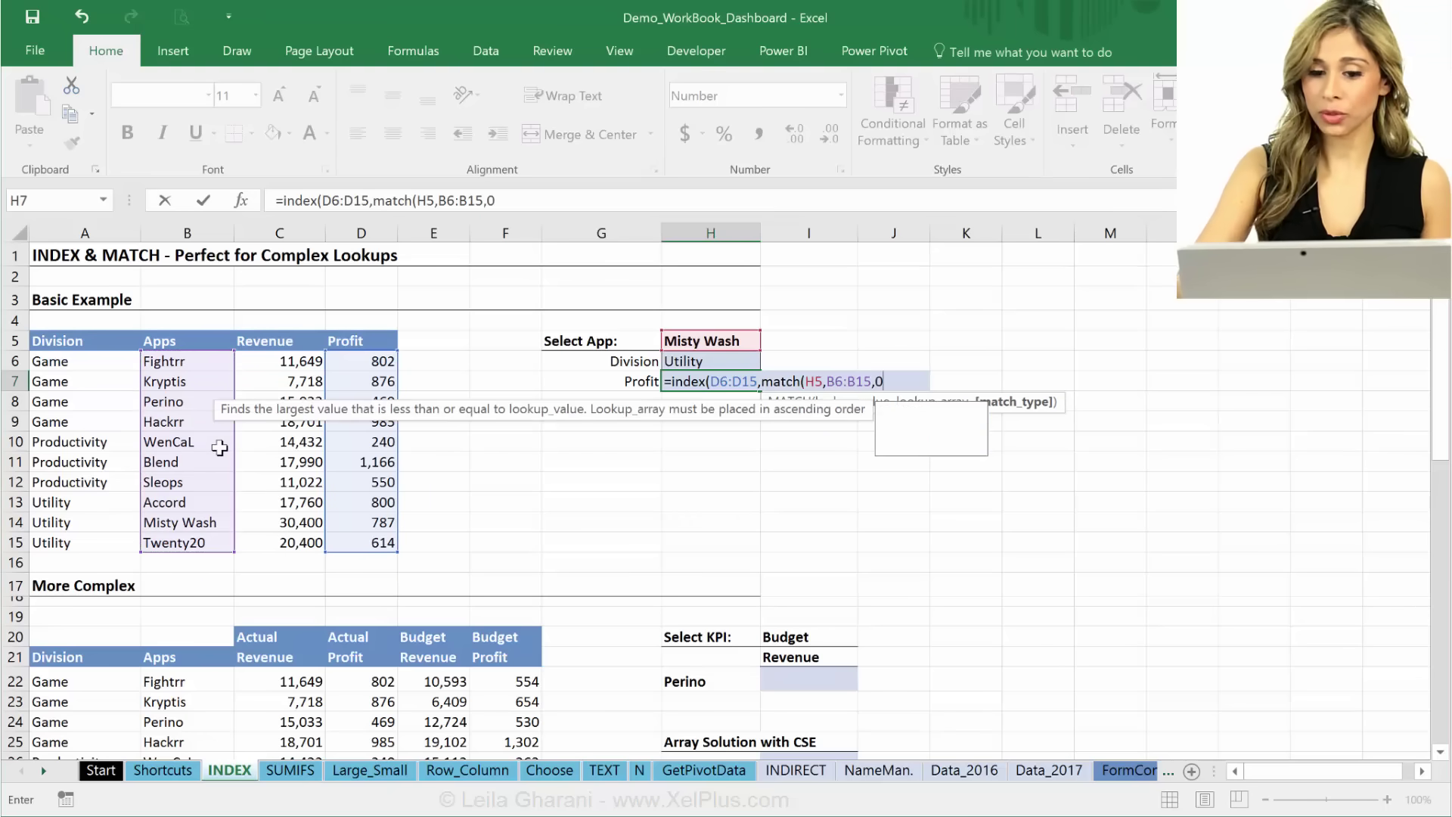
{"action": "type", "text": ")"}
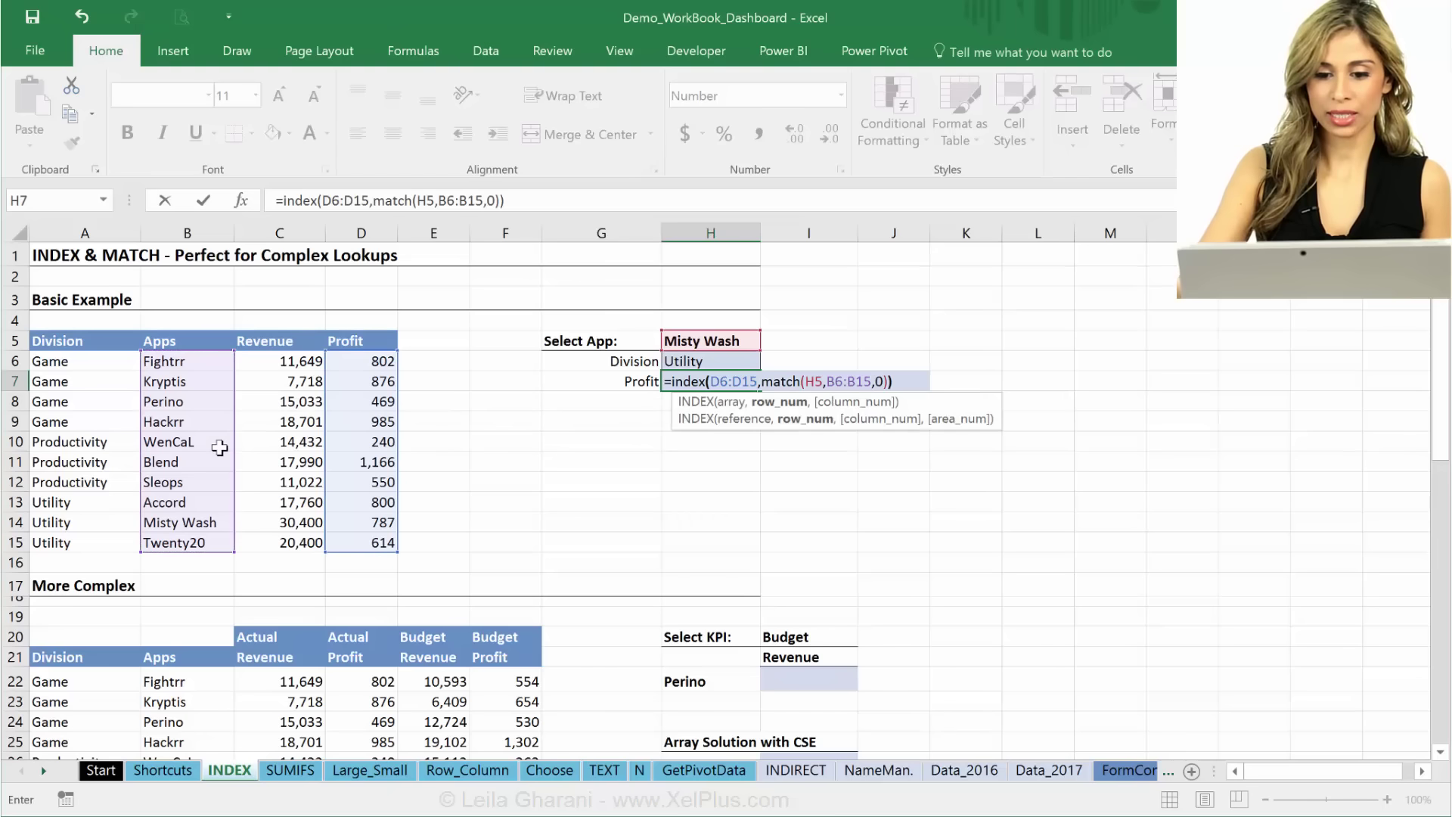
{"action": "type", "text": ")"}
{"action": "key", "text": "ctrl+Return"}
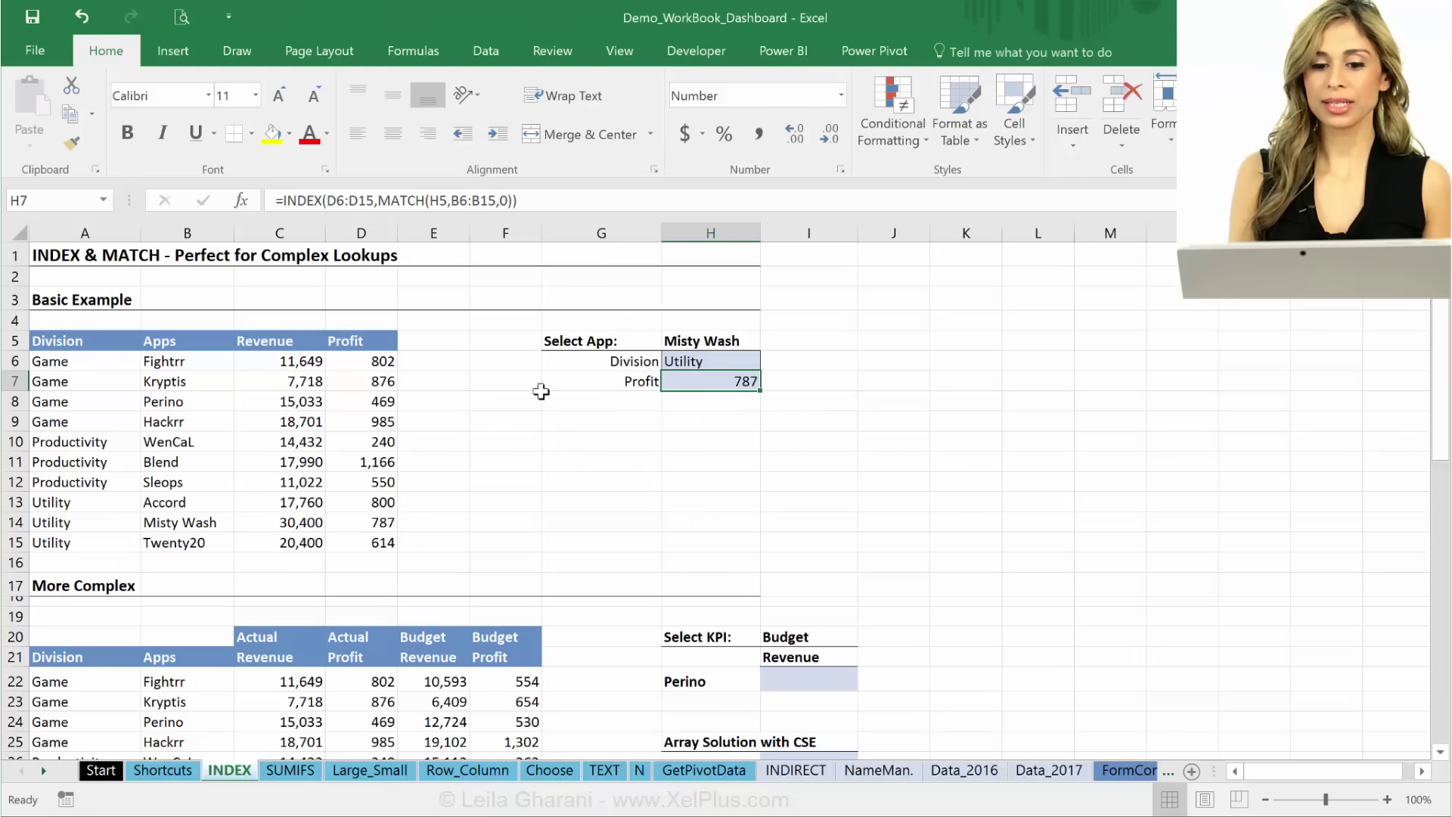
Add a data validation list to G7 with source =$C$5:$D$5 (Revenue, Profit).
{"action": "left_click", "coordinate": [643, 382]}
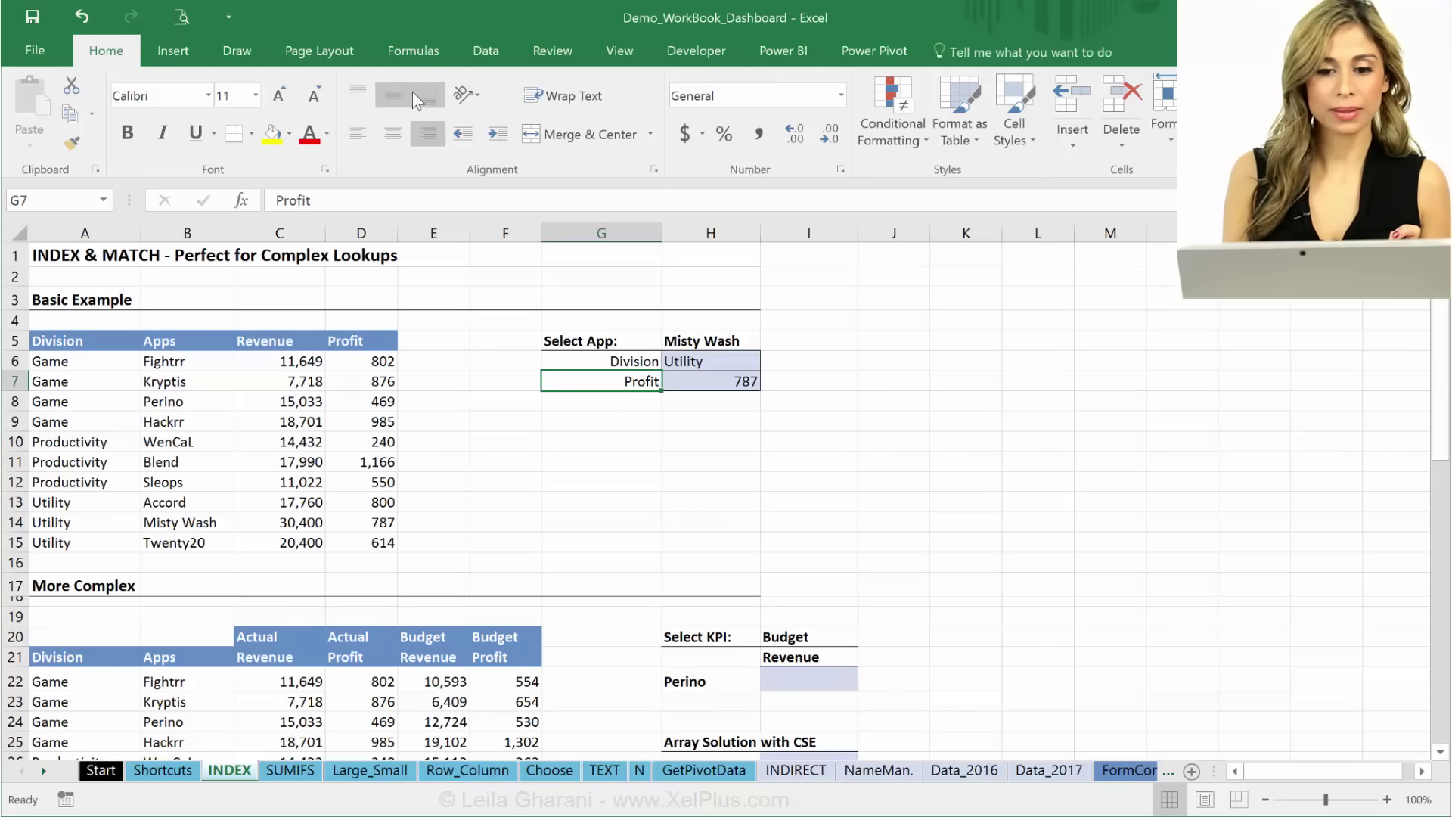
{"action": "left_click", "coordinate": [475, 52]}
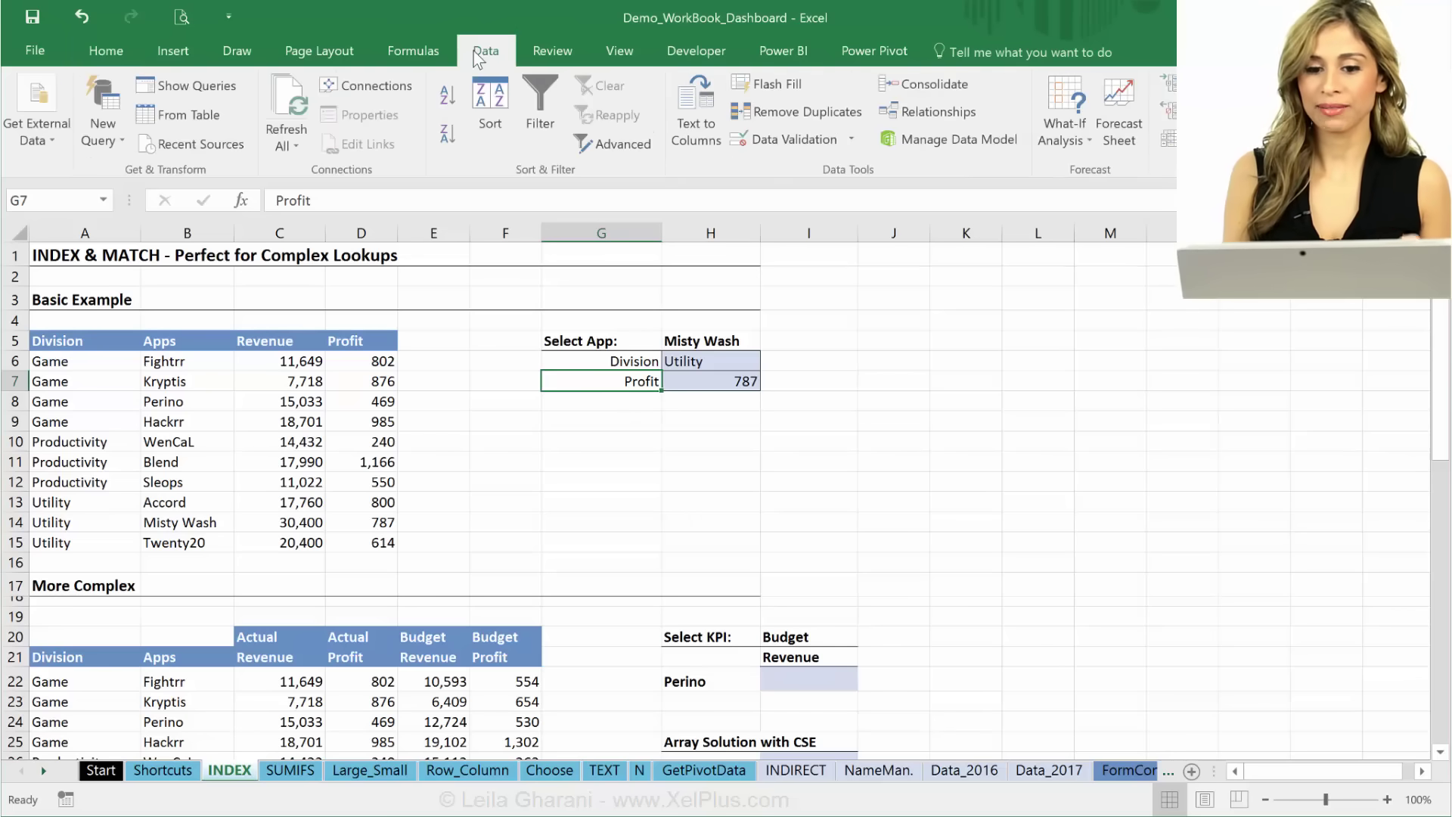
{"action": "left_click", "coordinate": [829, 133]}
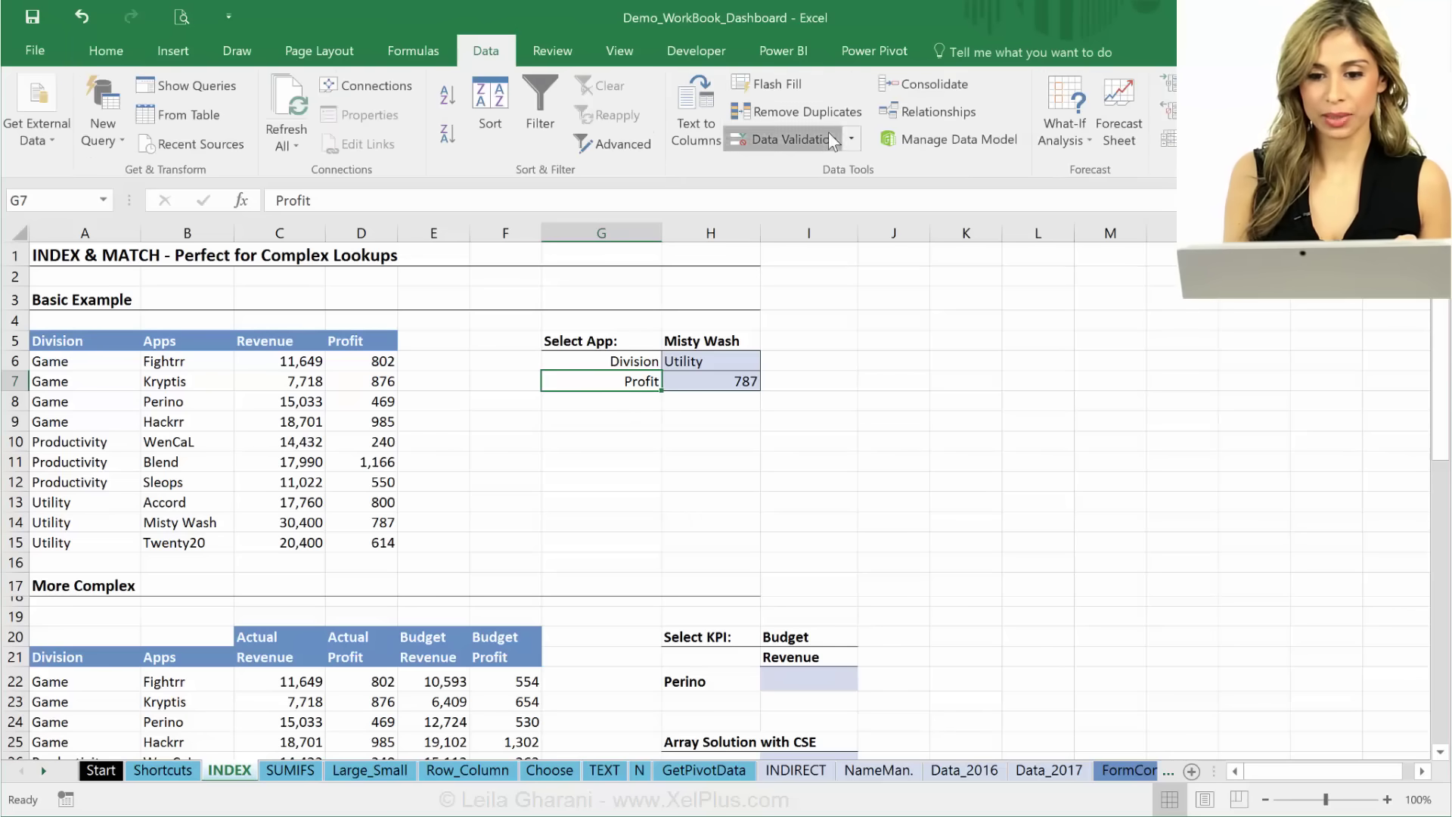
{"action": "left_click", "coordinate": [669, 223]}
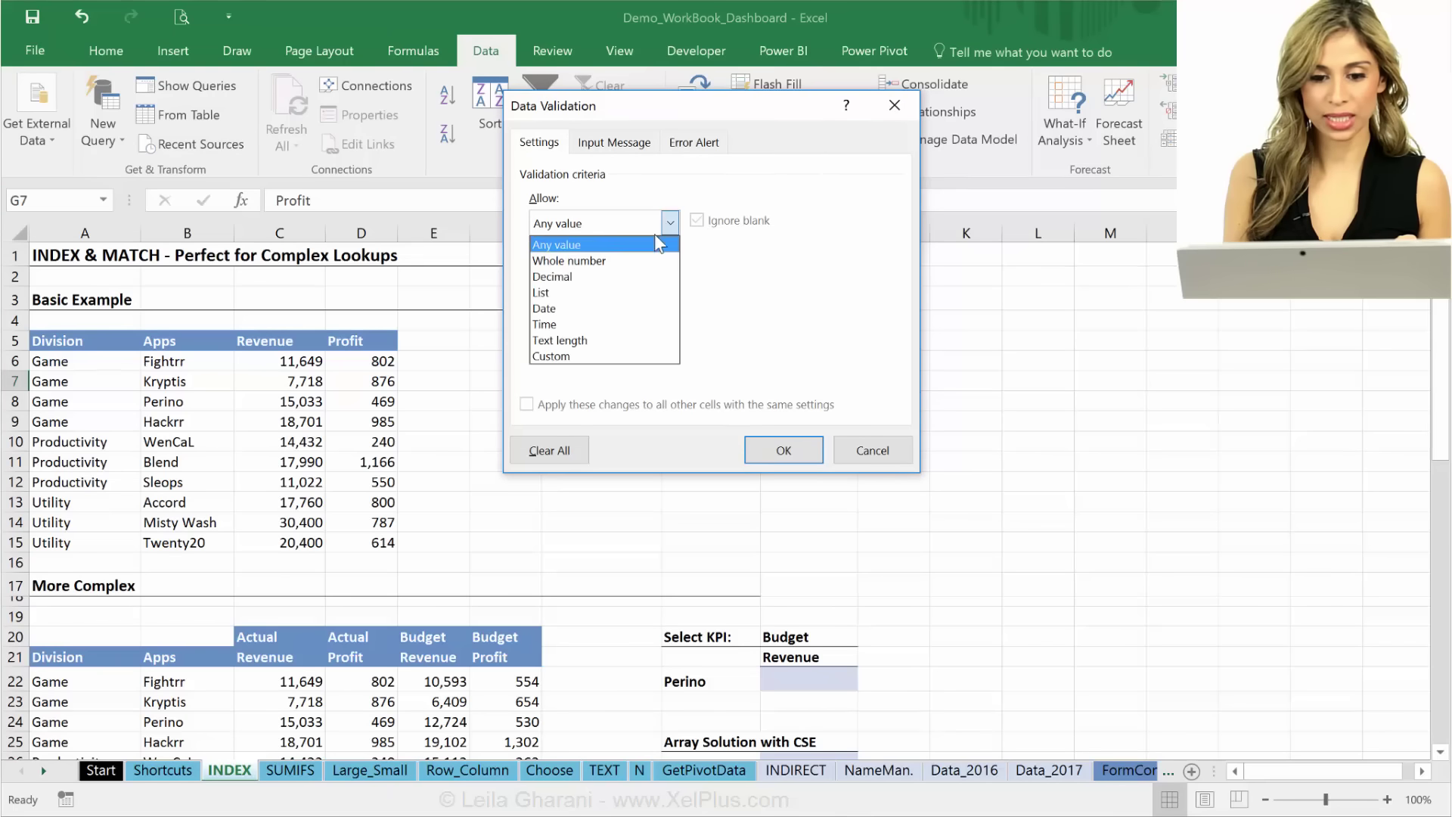
{"action": "left_click", "coordinate": [615, 293]}
{"action": "left_click", "coordinate": [642, 324]}
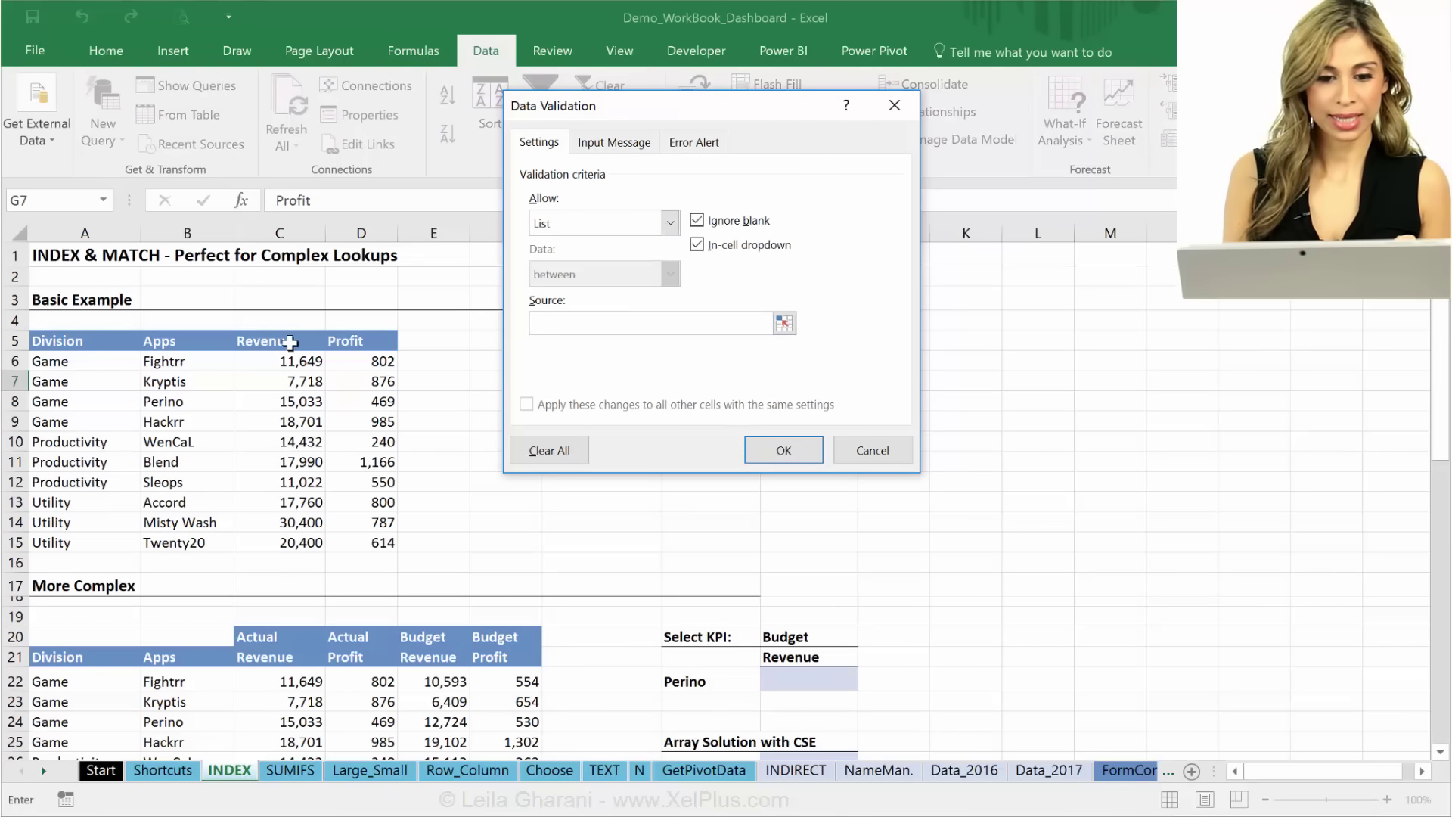
{"action": "left_click_drag", "start_coordinate": [295, 342], "coordinate": [373, 347]}
{"action": "left_click", "coordinate": [781, 453]}
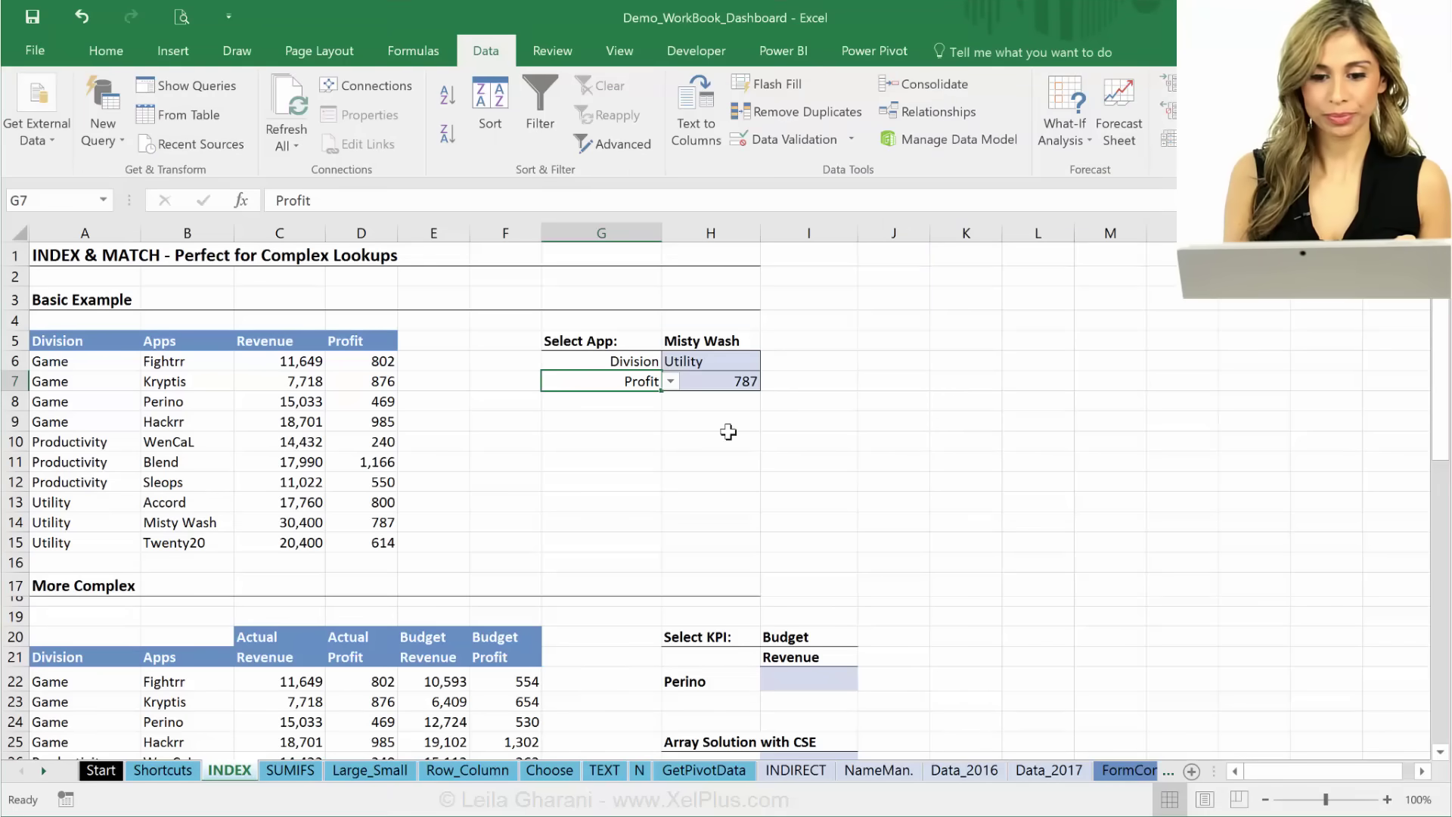
Test the G7 dropdown by switching between Revenue and Profit, leaving Profit chosen.
{"action": "left_click", "coordinate": [641, 412]}
{"action": "left_click", "coordinate": [643, 381]}
{"action": "left_click", "coordinate": [670, 382]}
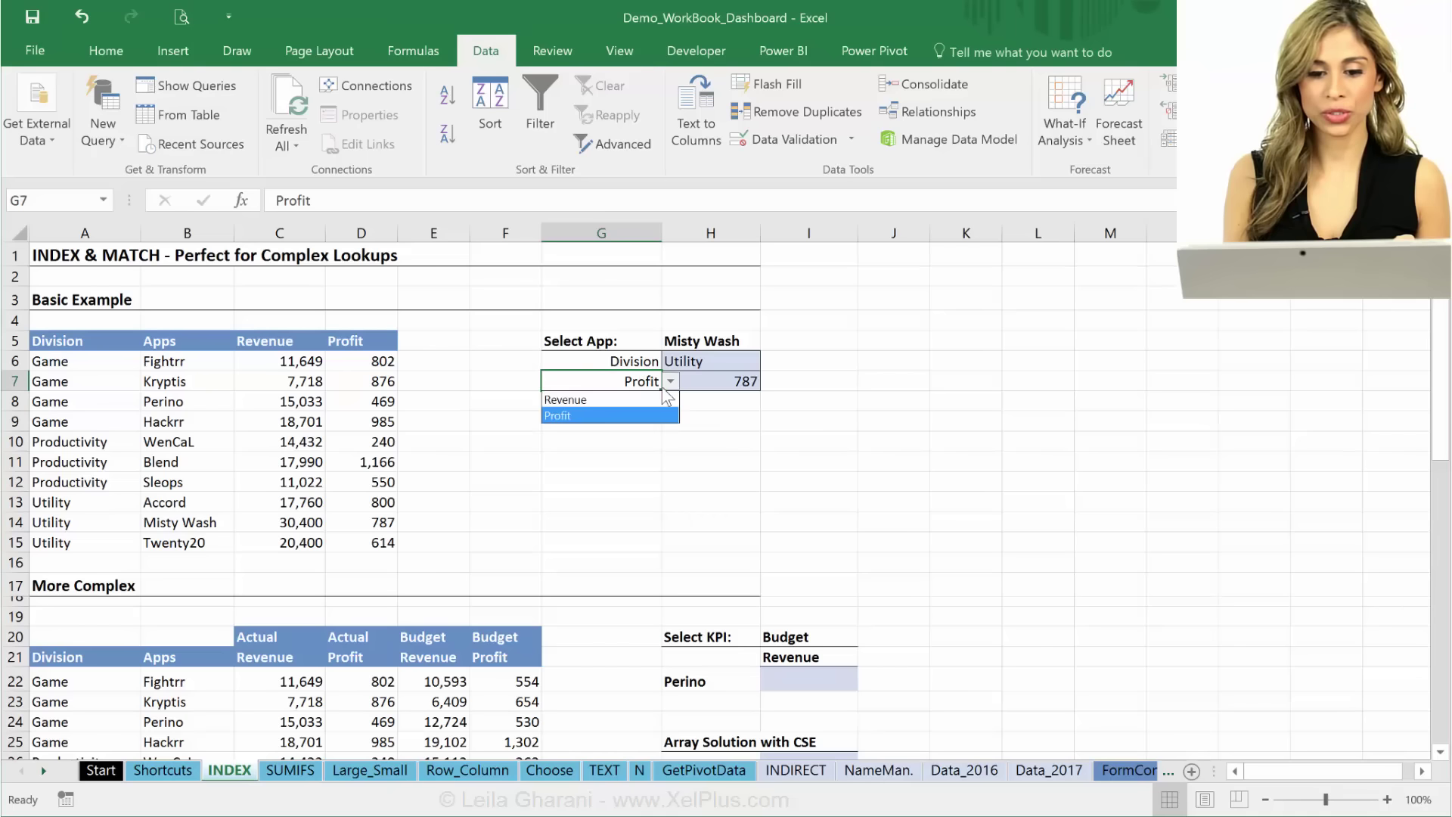
{"action": "left_click", "coordinate": [651, 410]}
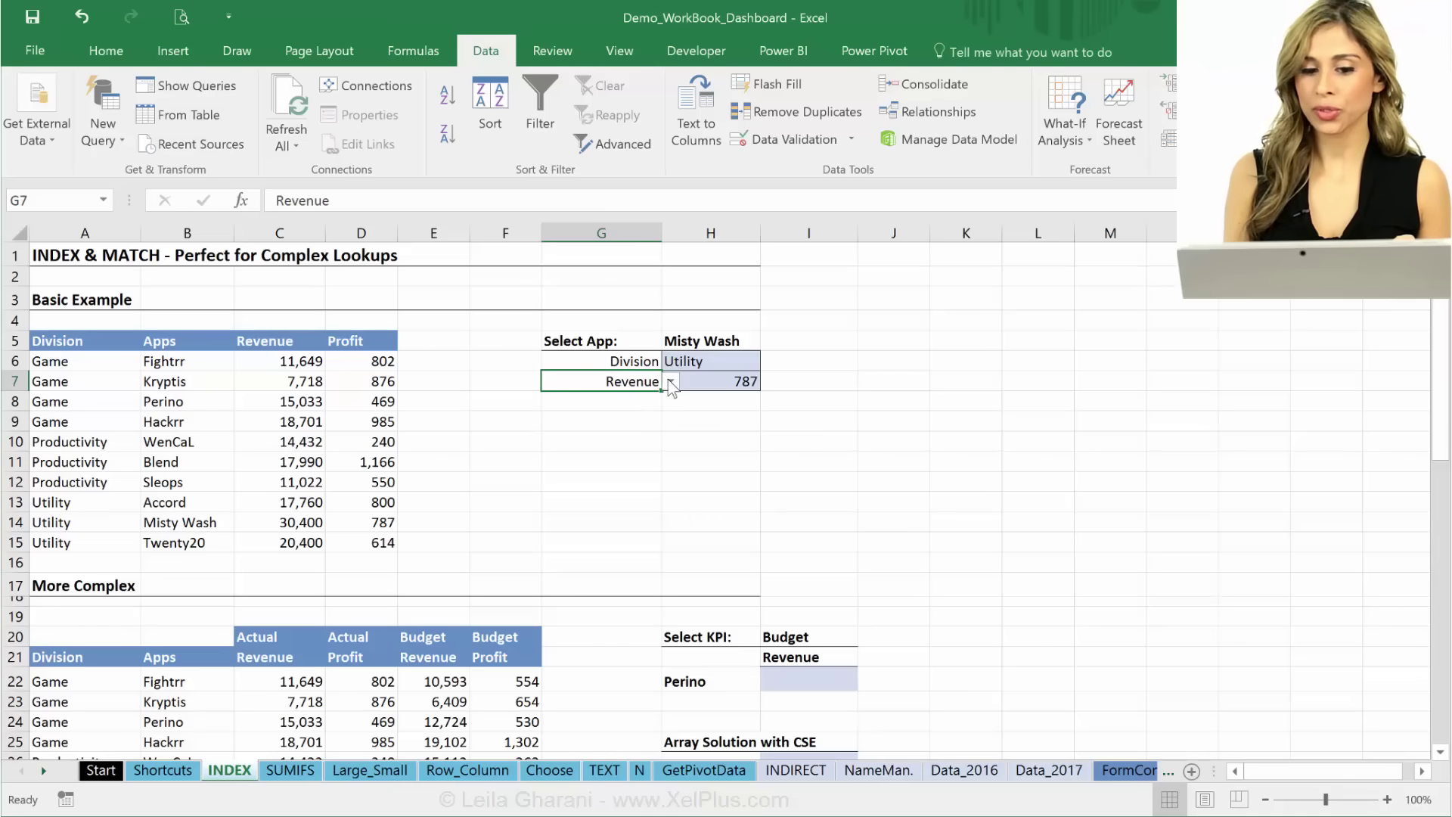
{"action": "left_click", "coordinate": [667, 383]}
{"action": "left_click", "coordinate": [637, 415]}
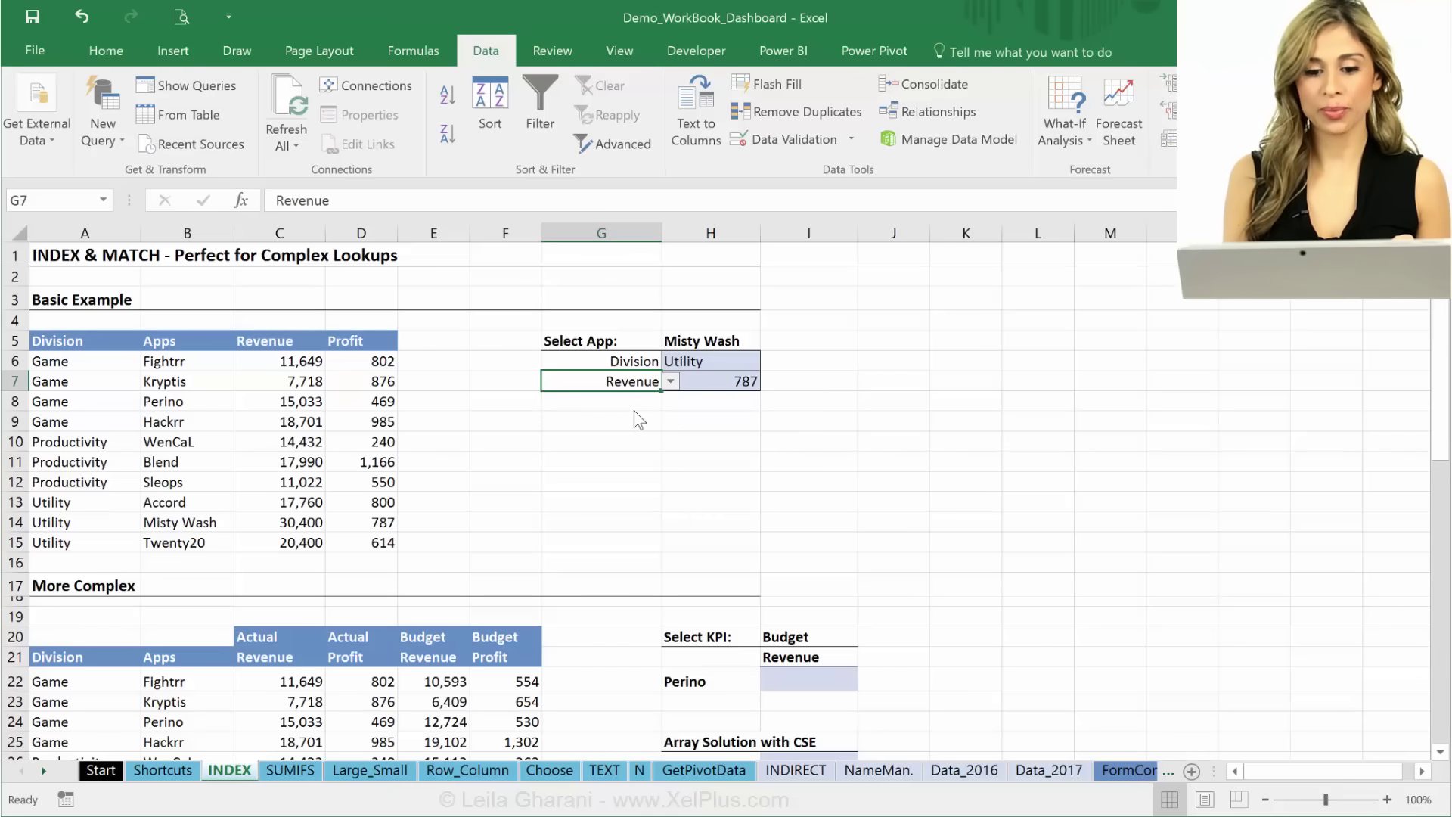
{"action": "left_click", "coordinate": [737, 384]}
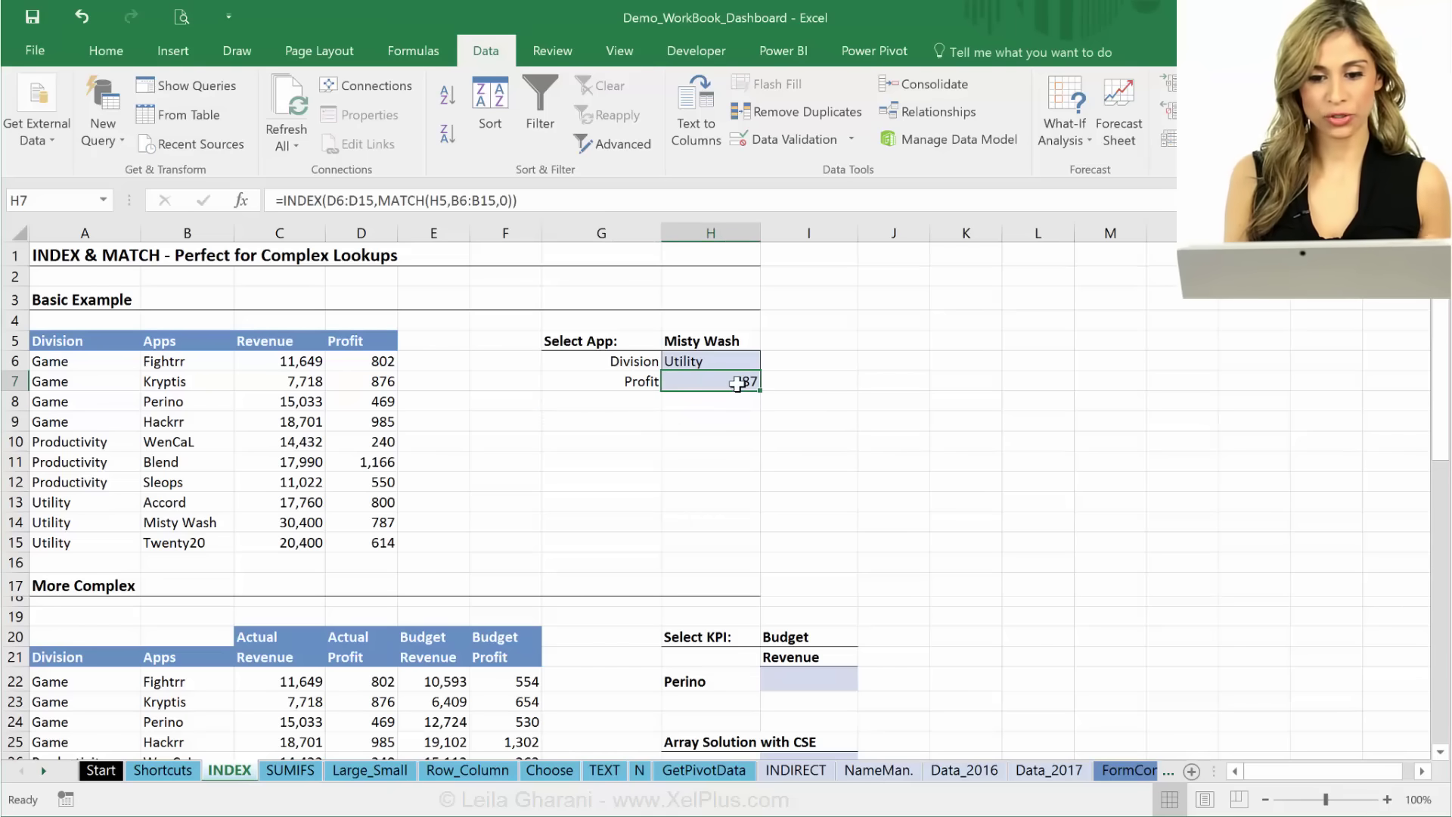
Widen H7's INDEX return range to C6:D15 to include the Revenue column.
{"action": "left_click", "coordinate": [513, 204]}
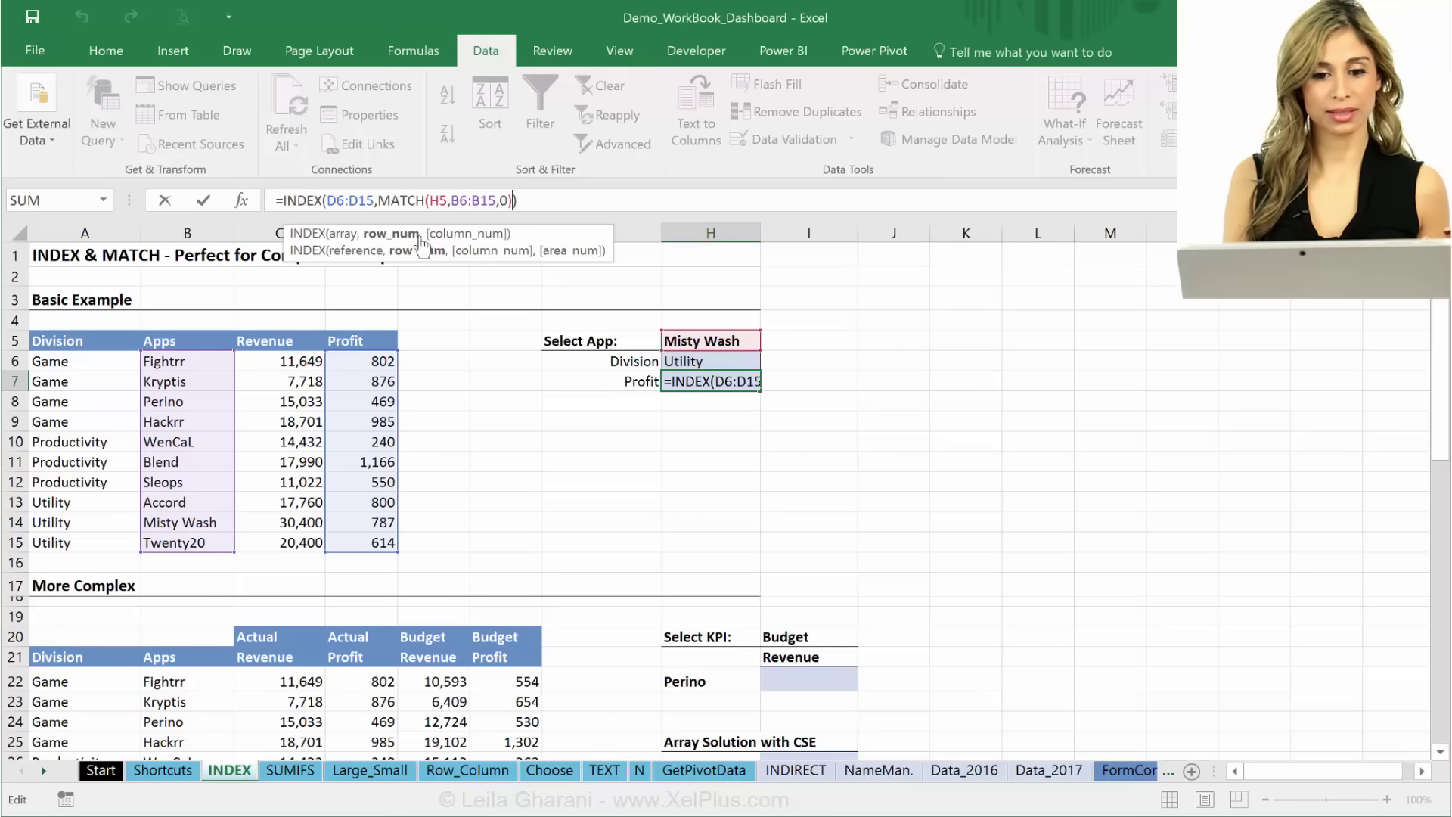
{"action": "left_click", "coordinate": [375, 198]}
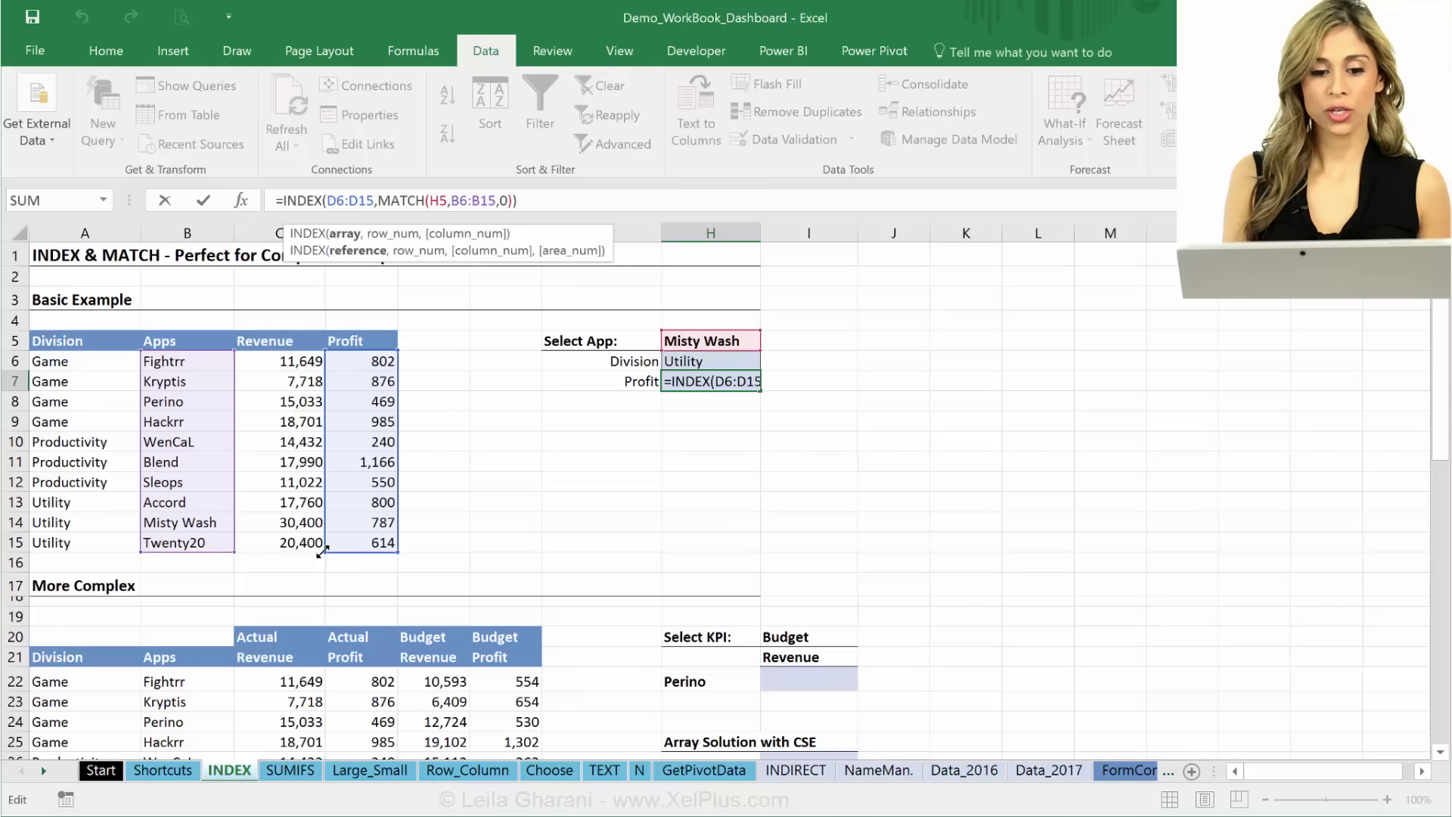
{"action": "left_click_drag", "start_coordinate": [321, 552], "coordinate": [258, 547]}
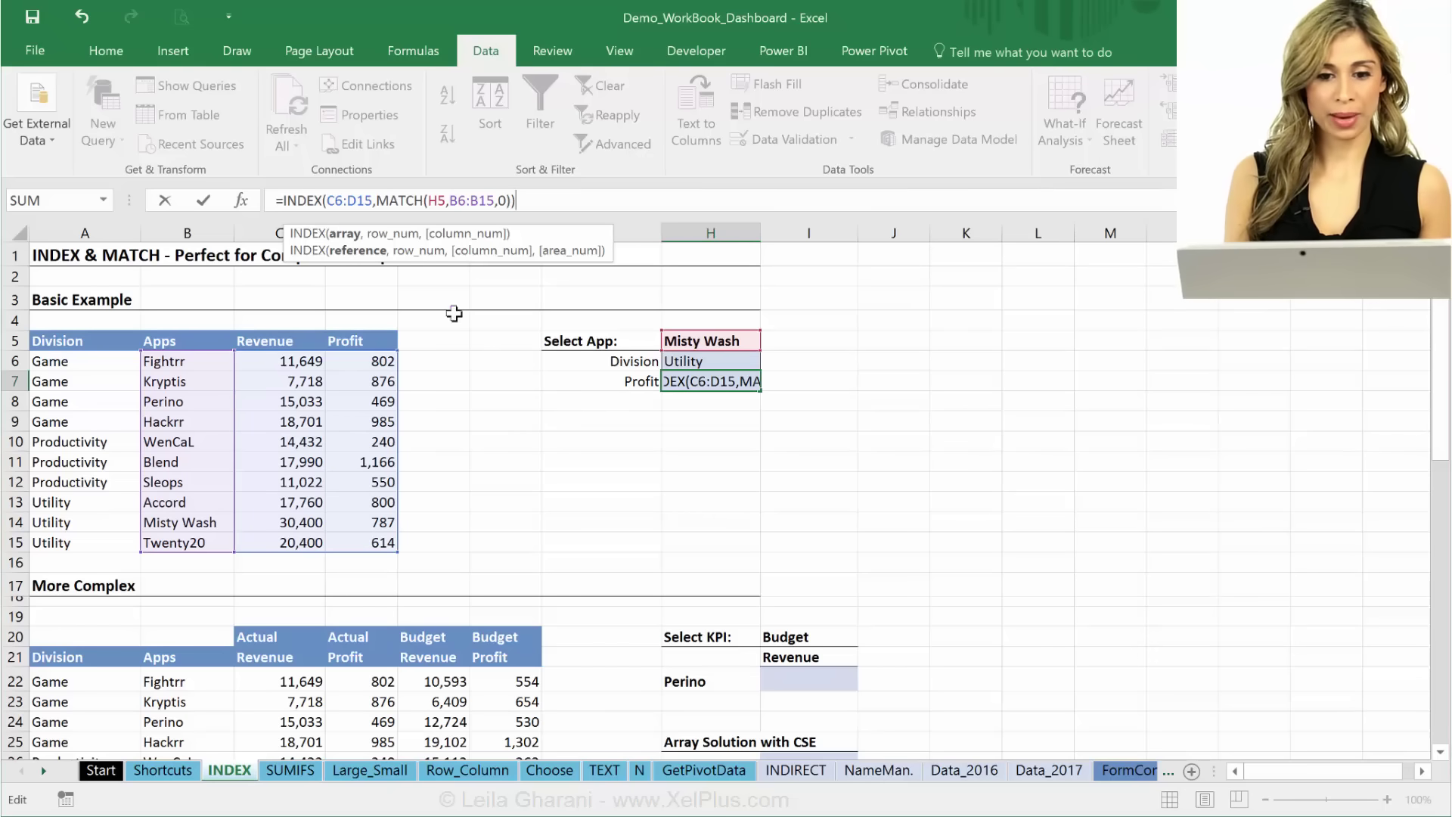
{"action": "left_click", "coordinate": [511, 200]}
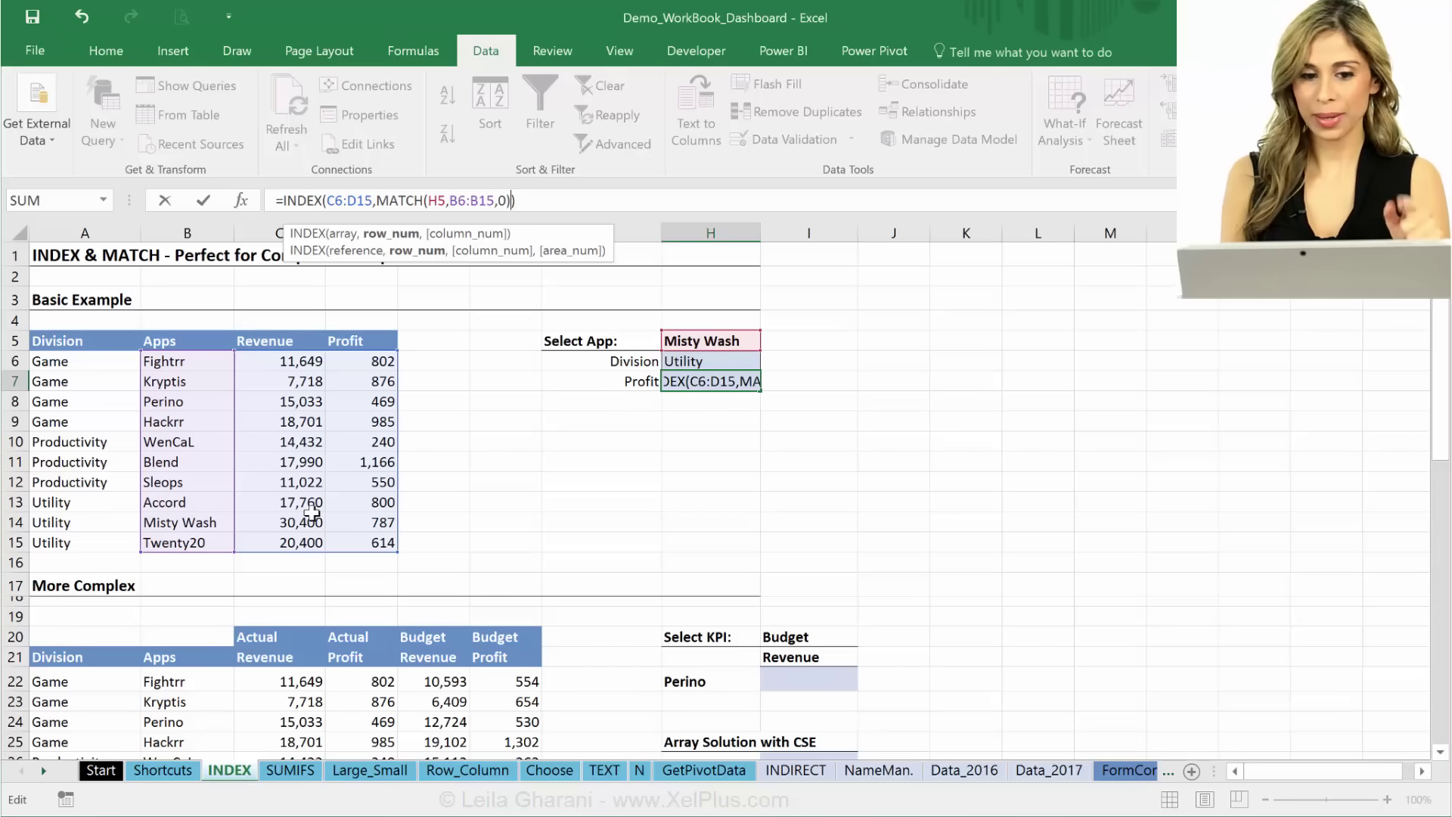
Add MATCH(G7,C5:D5,0) as the column argument so H7 follows the chosen KPI.
{"action": "type", "text": ",match"}
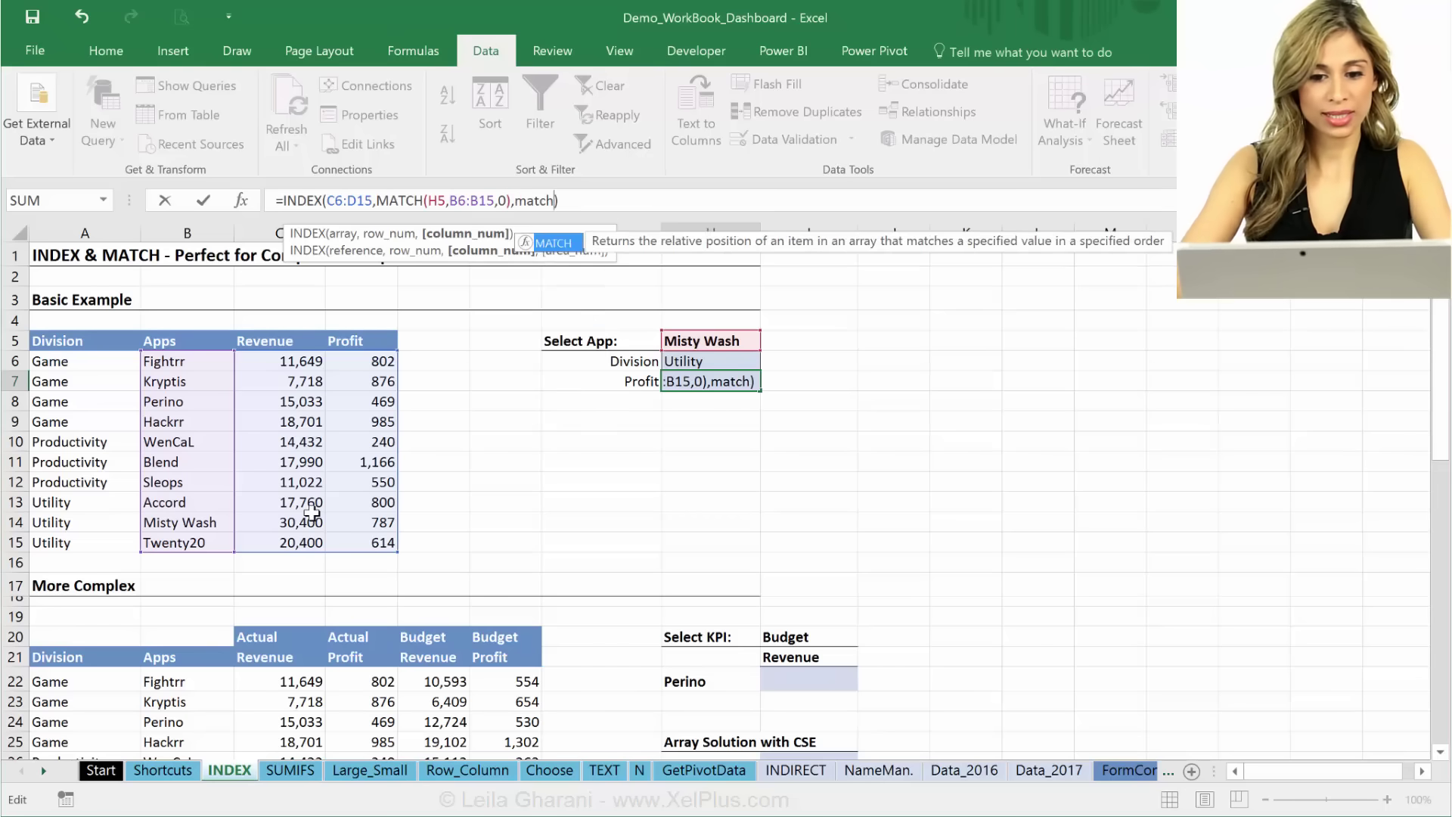
{"action": "type", "text": "("}
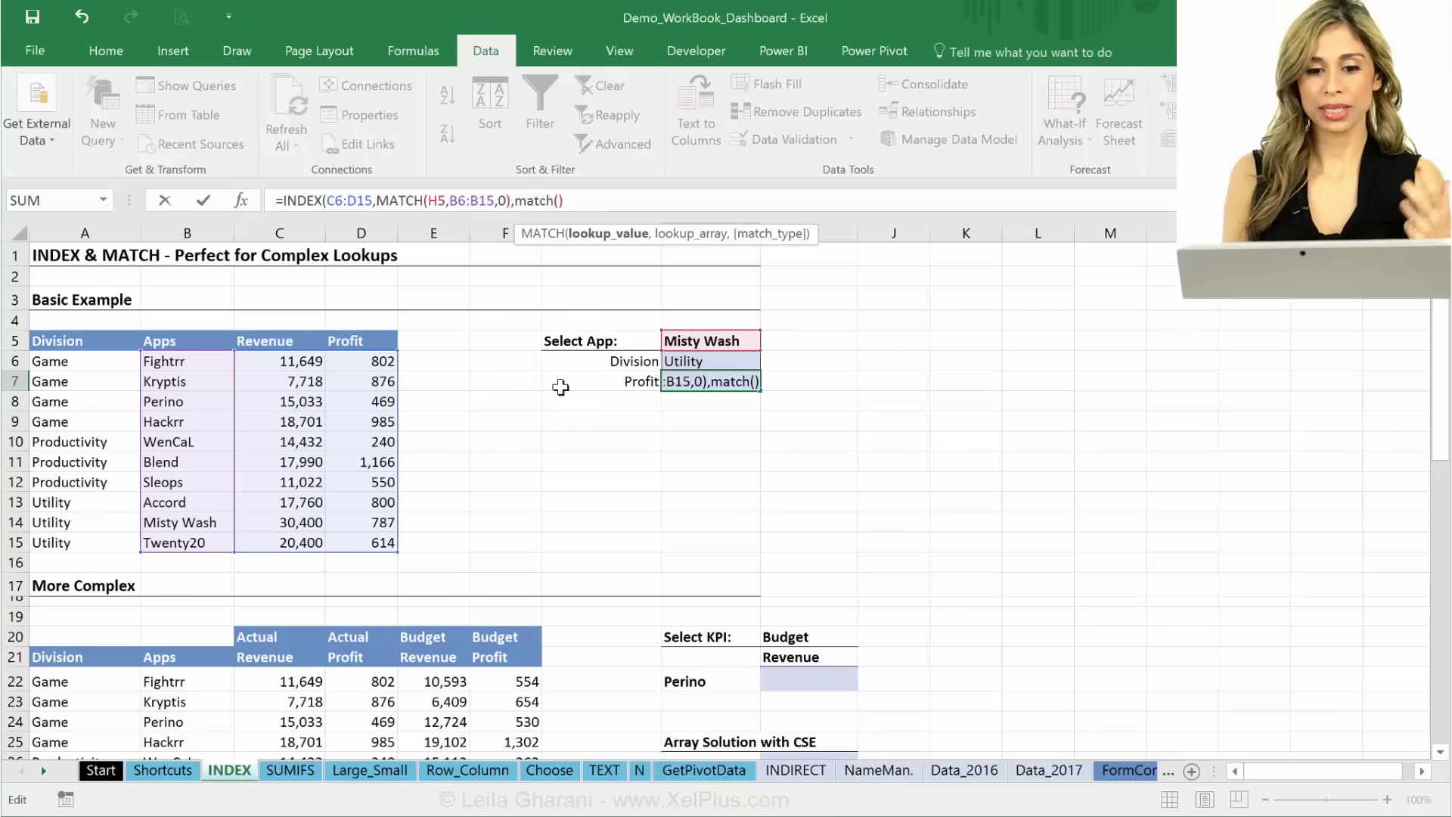
{"action": "left_click", "coordinate": [603, 380]}
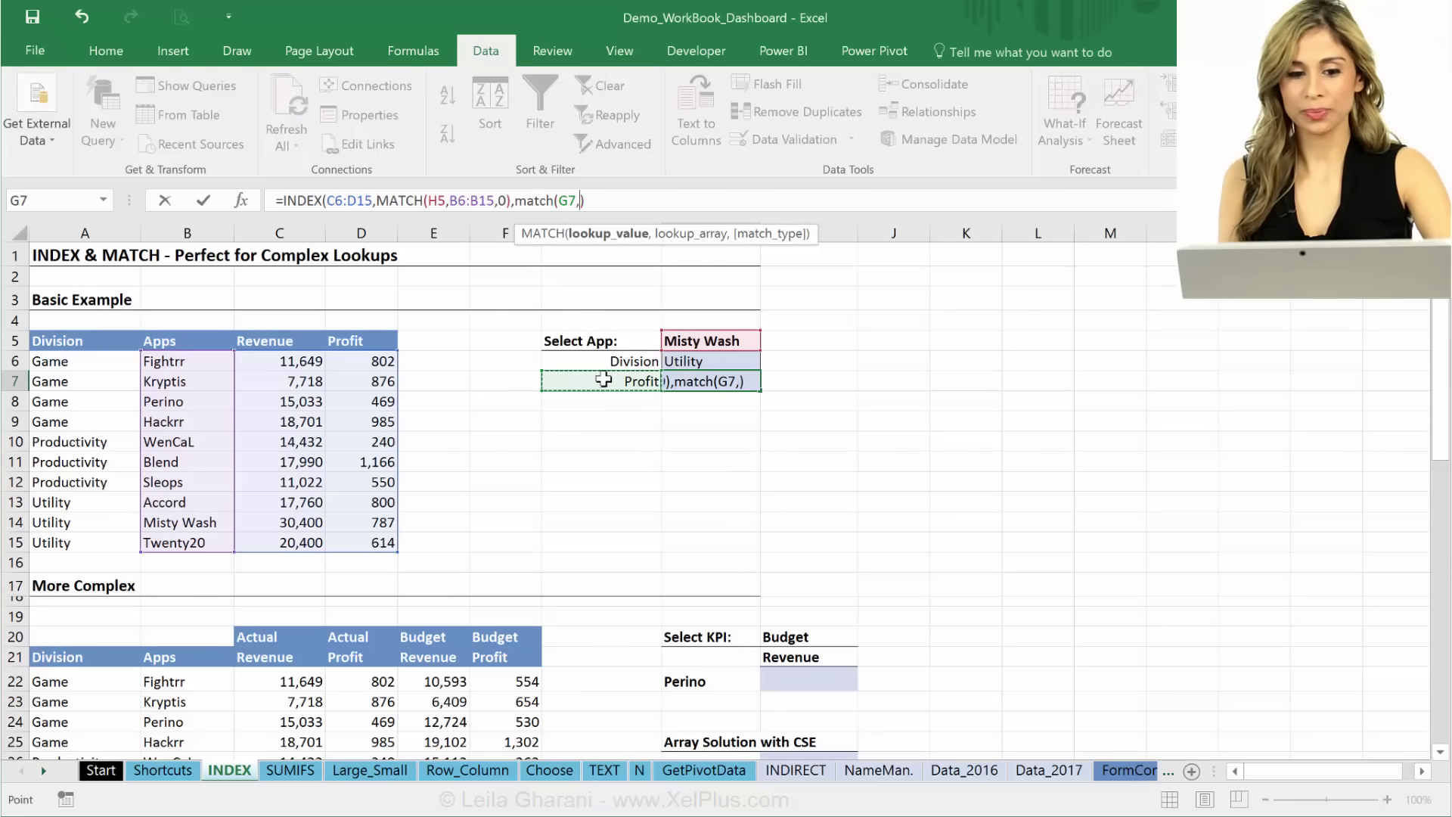
{"action": "type", "text": ","}
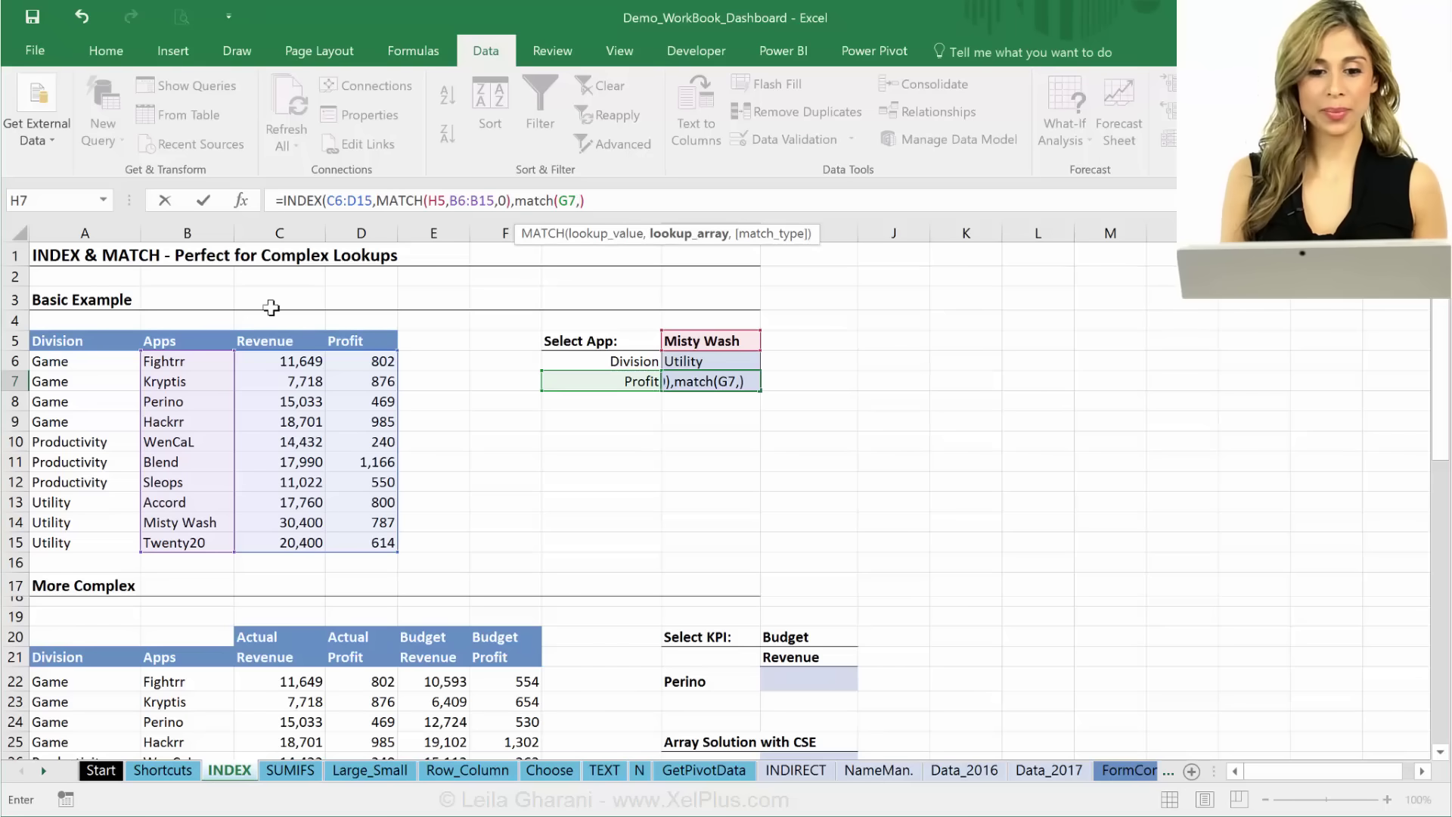
{"action": "left_click_drag", "start_coordinate": [263, 339], "coordinate": [343, 337]}
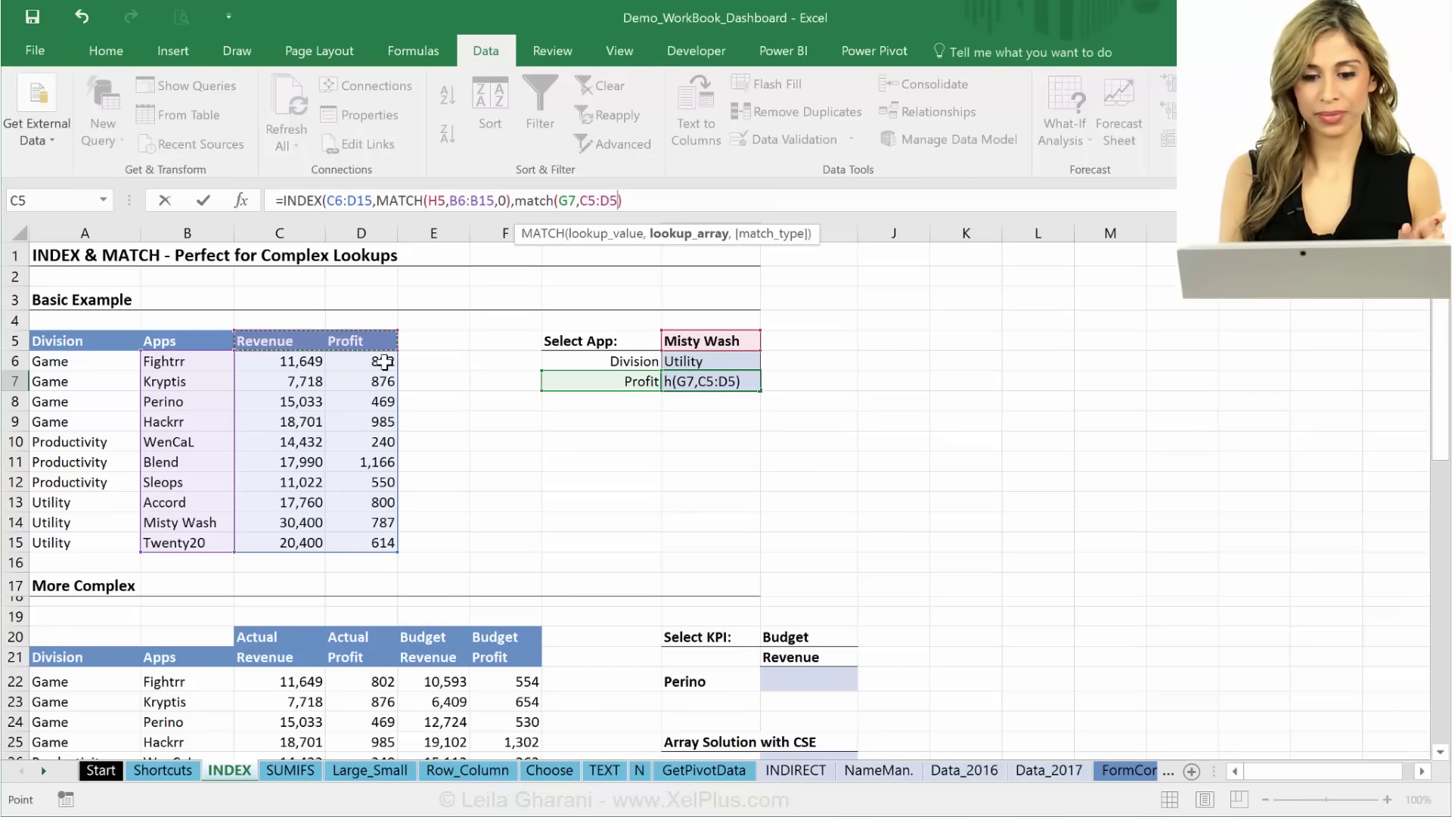
{"action": "type", "text": ",0"}
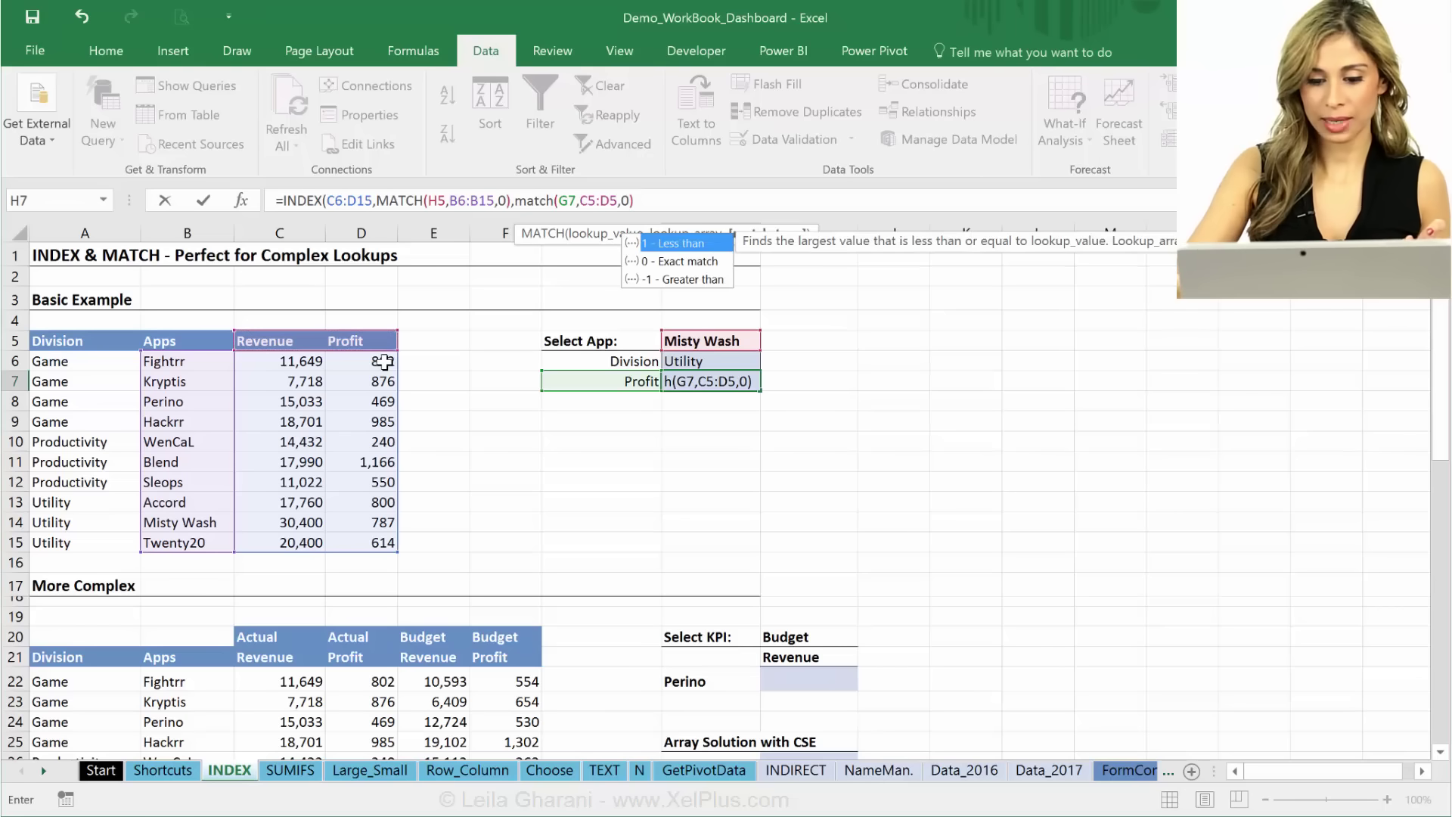
{"action": "type", "text": ")"}
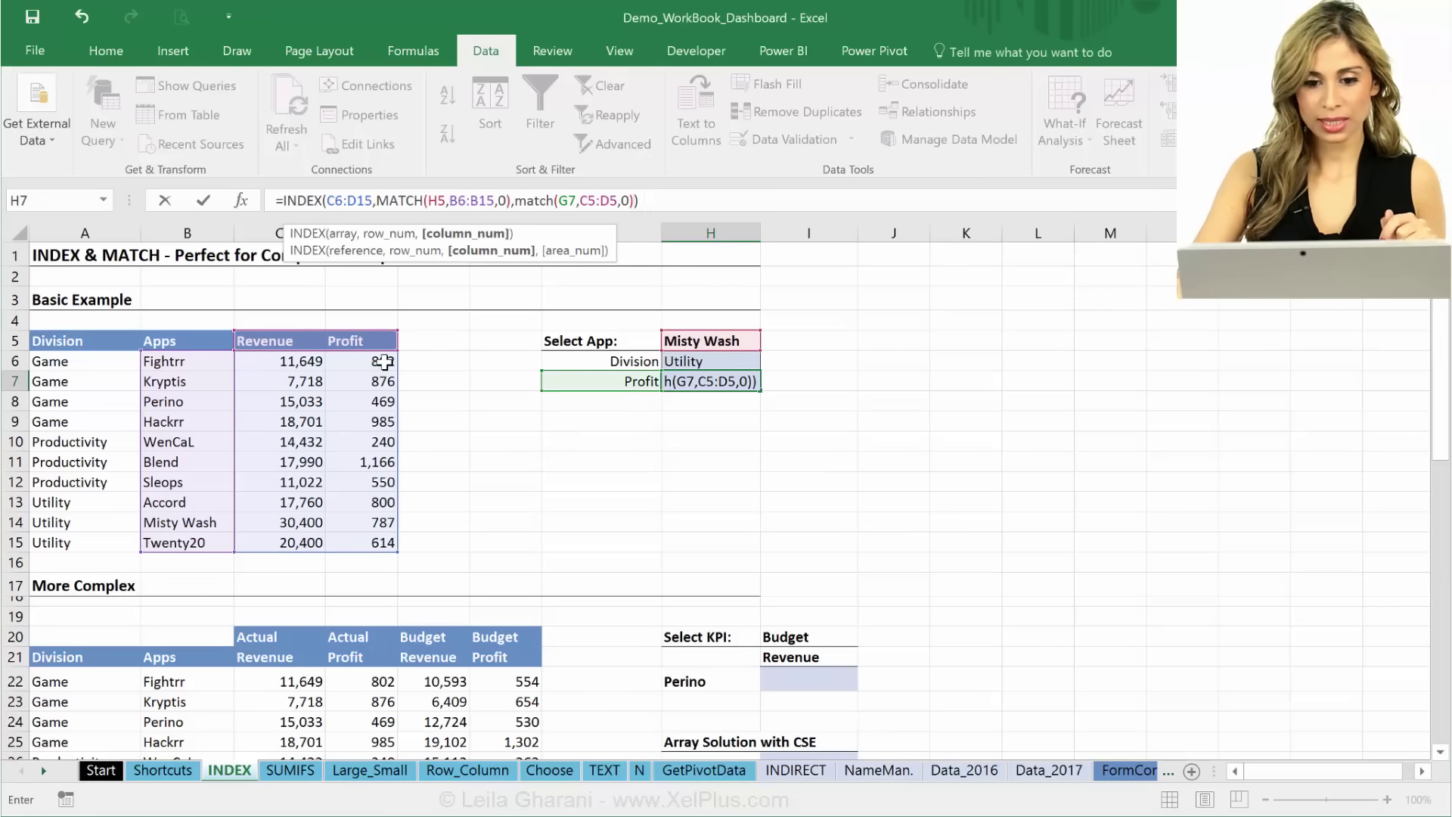
{"action": "key", "text": "Return"}
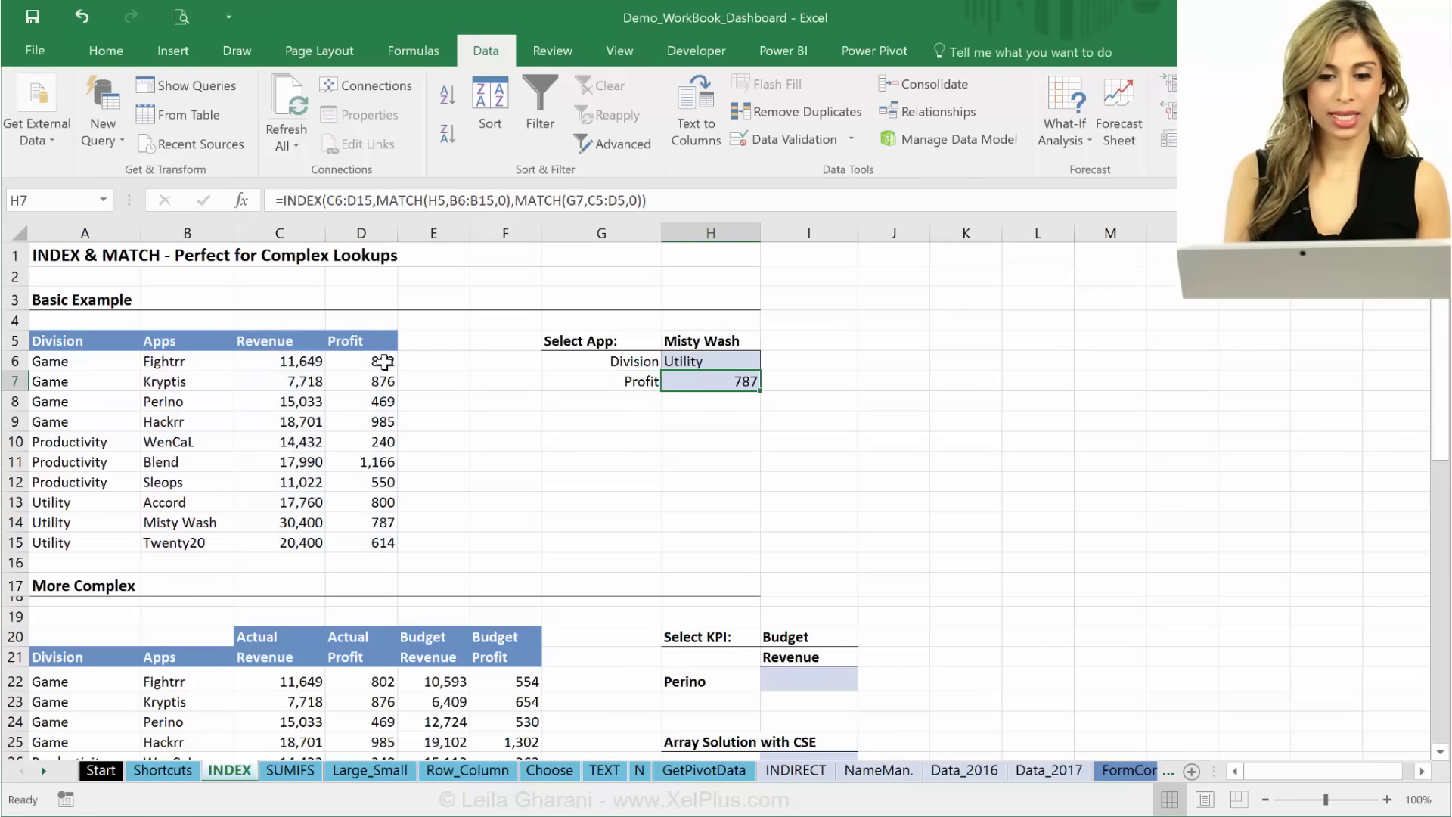
Switch the KPI to Revenue, choose the app Hackrr, then set the KPI back to Profit.
{"action": "left_click", "coordinate": [620, 378]}
{"action": "left_click", "coordinate": [671, 382]}
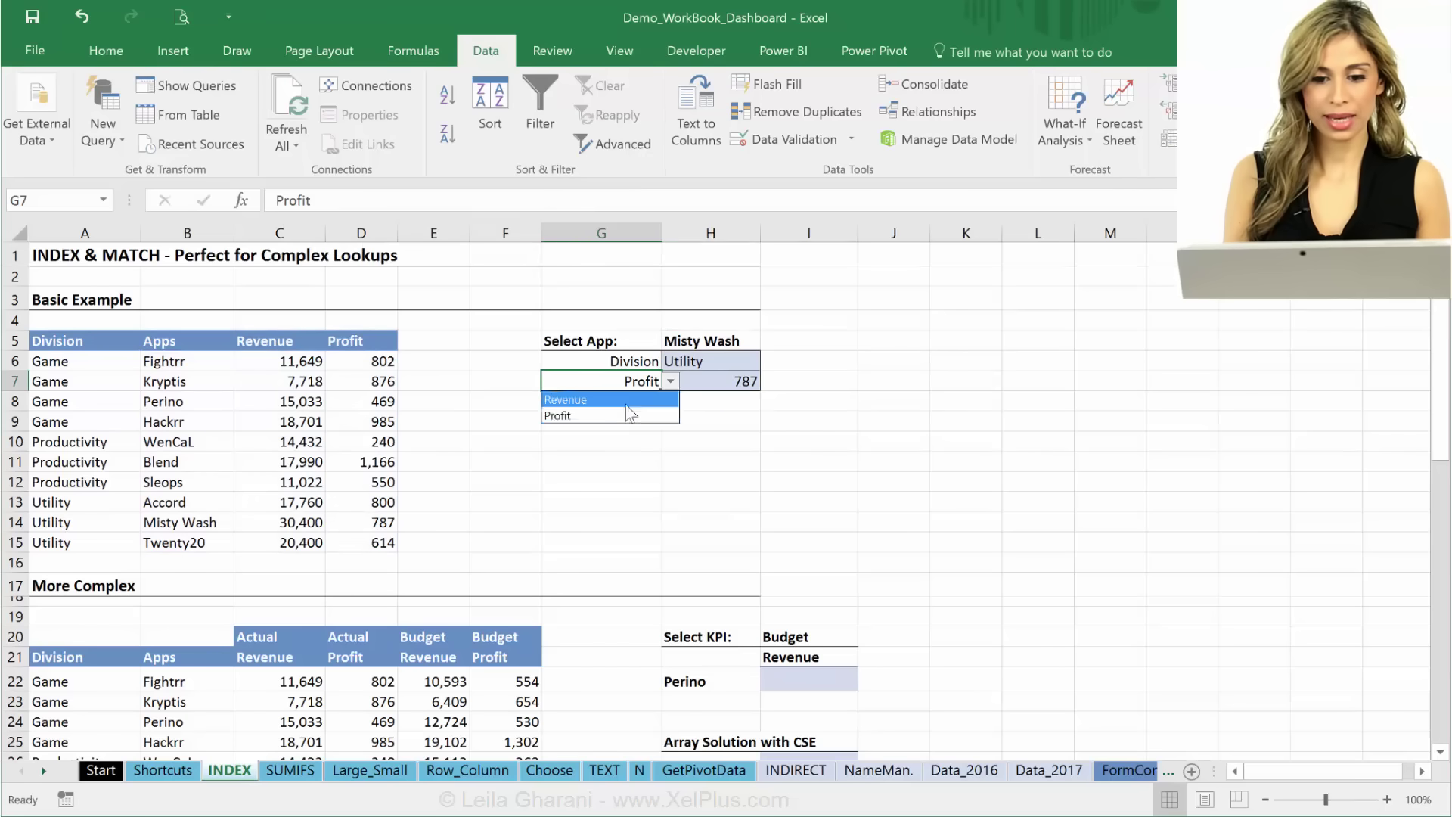
{"action": "left_click", "coordinate": [631, 399]}
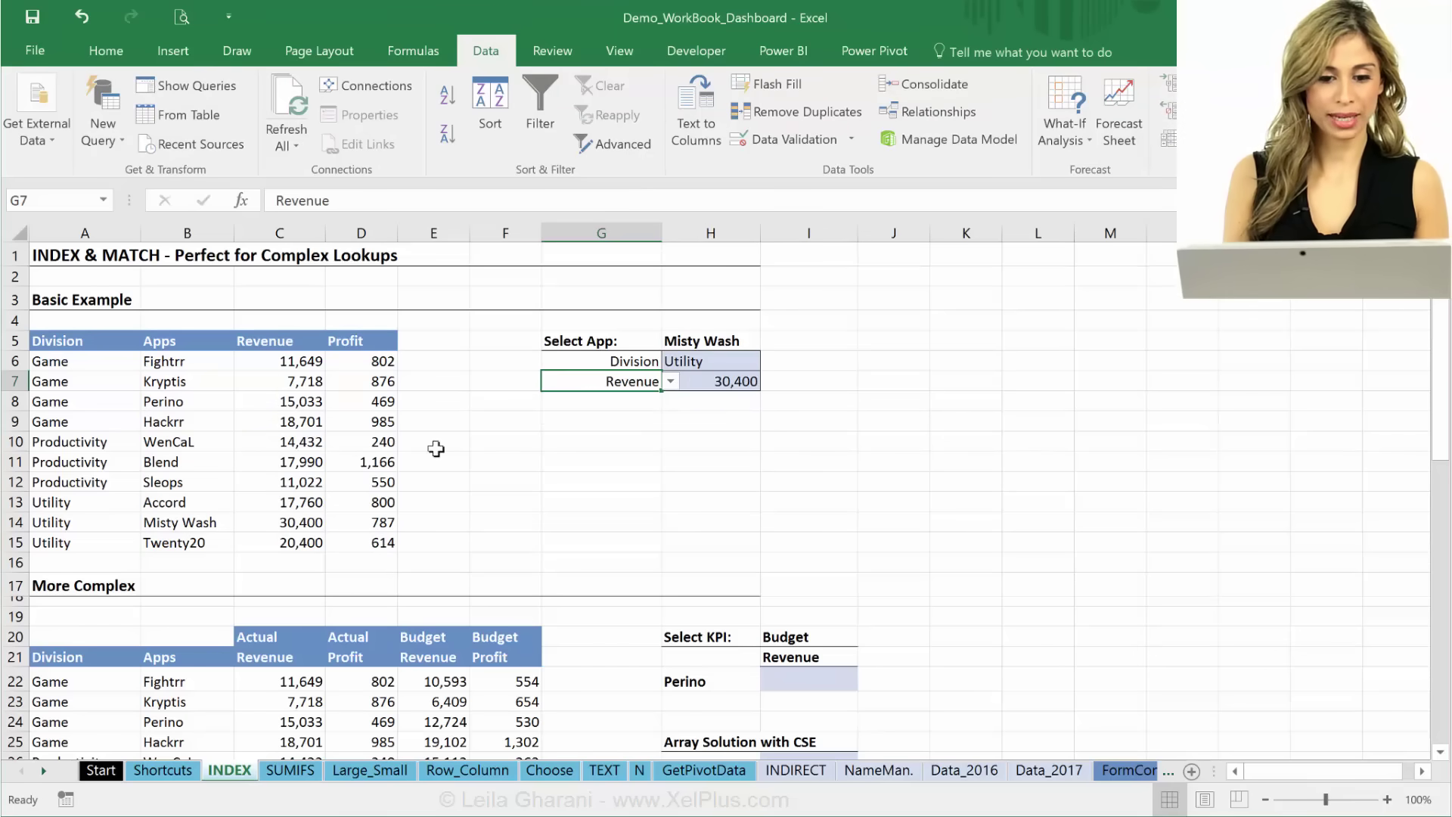
{"action": "left_click", "coordinate": [694, 340]}
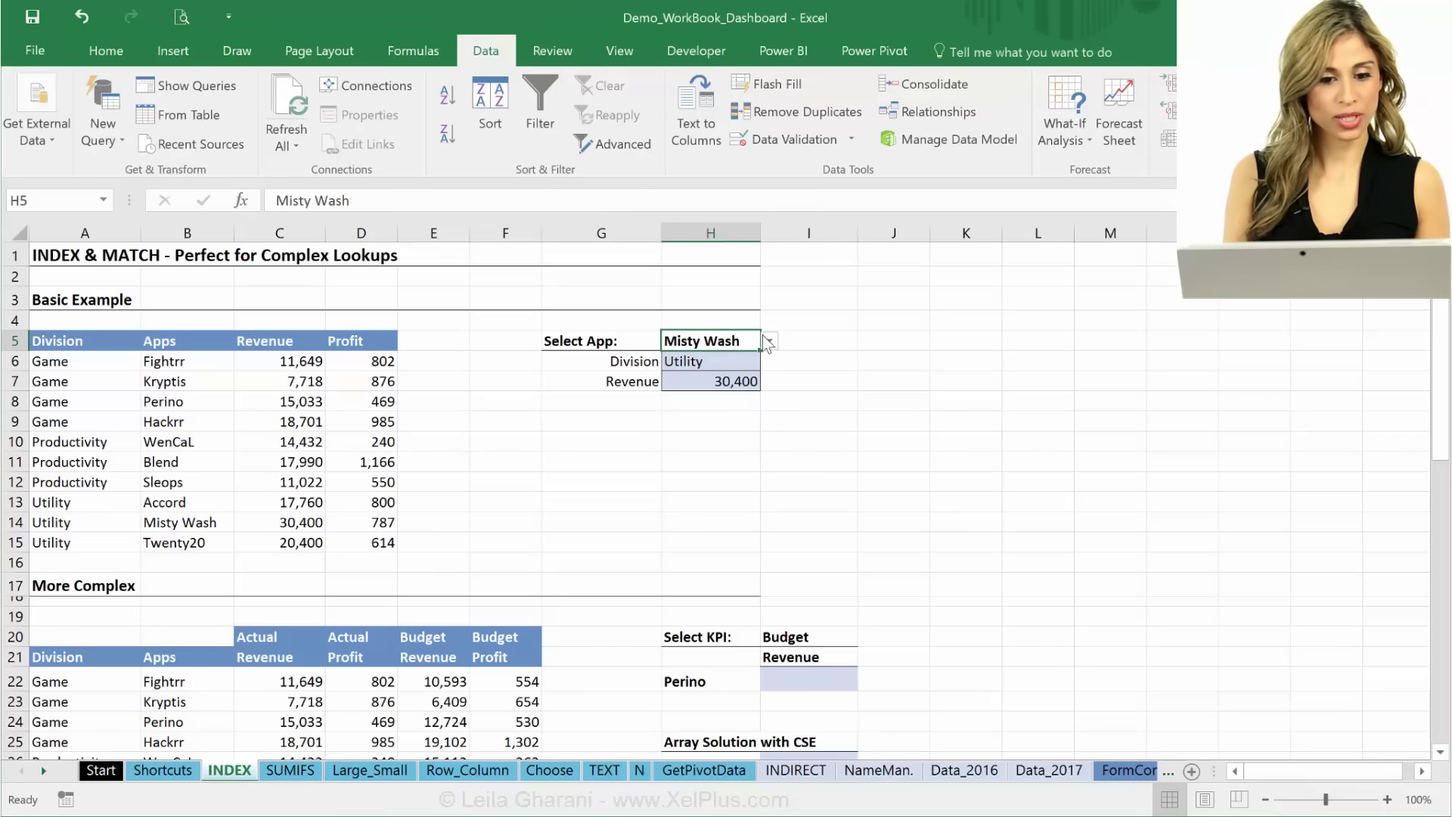
{"action": "left_click", "coordinate": [772, 340]}
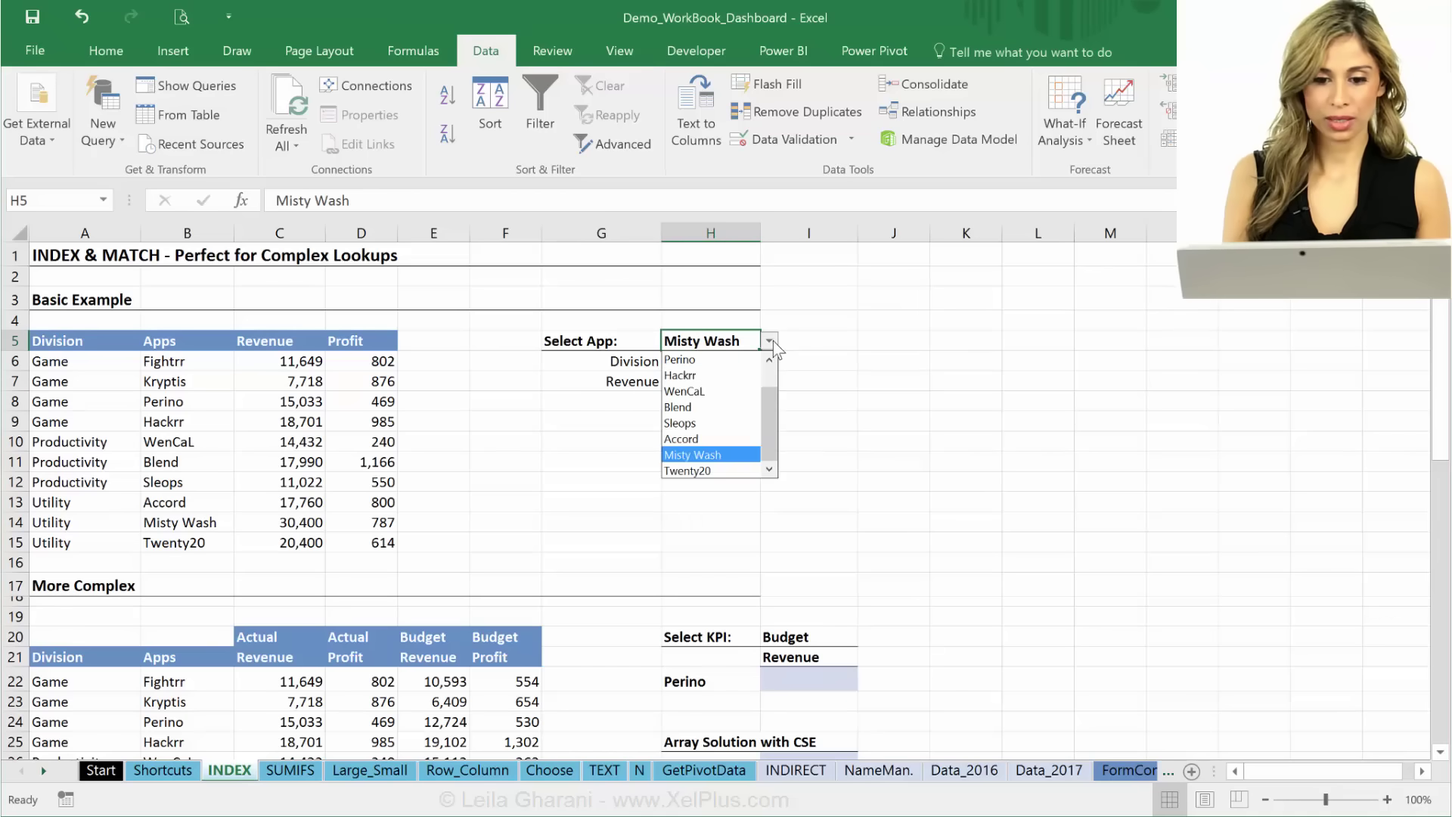
{"action": "left_click", "coordinate": [726, 376]}
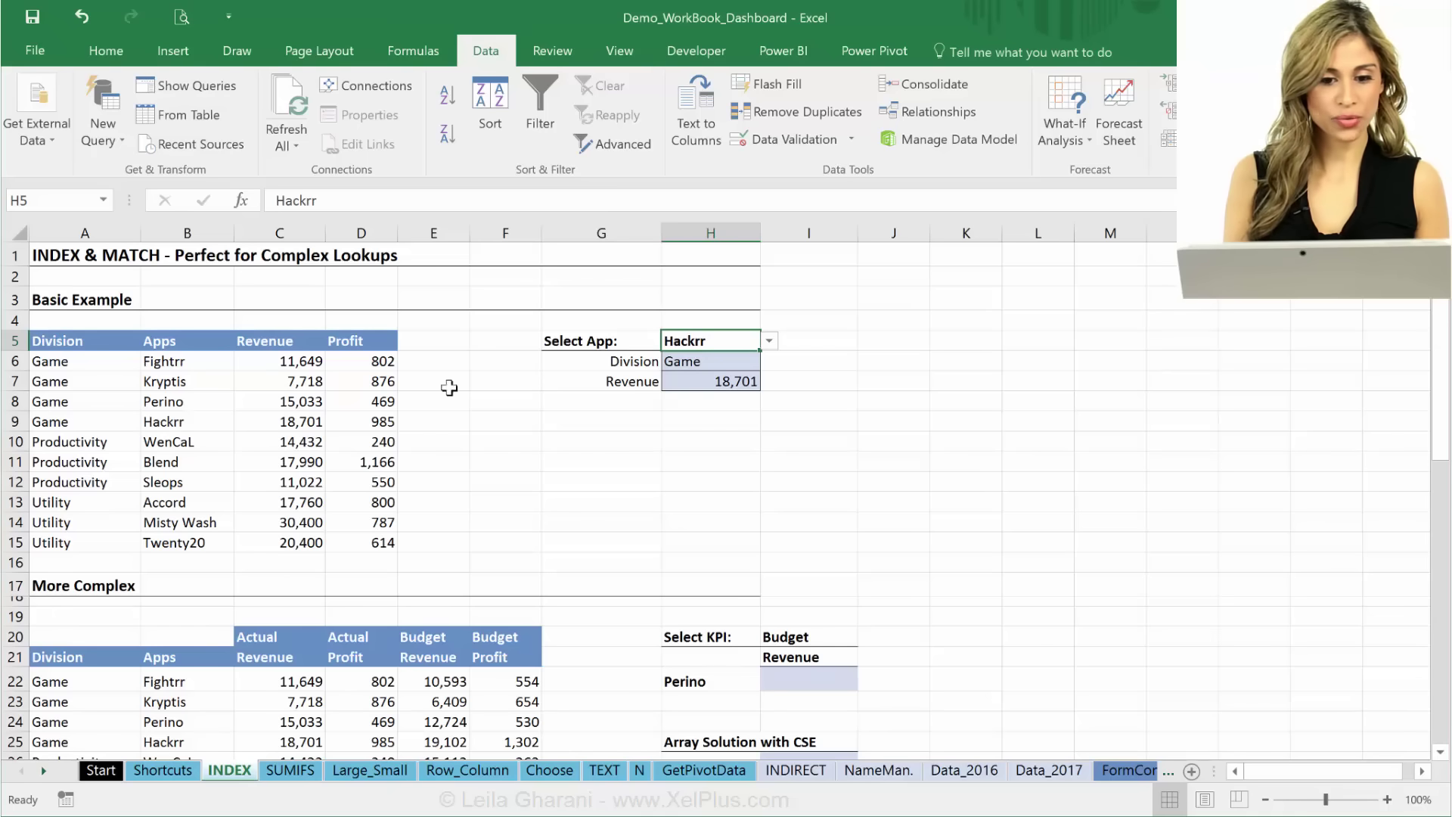
{"action": "left_click", "coordinate": [621, 381]}
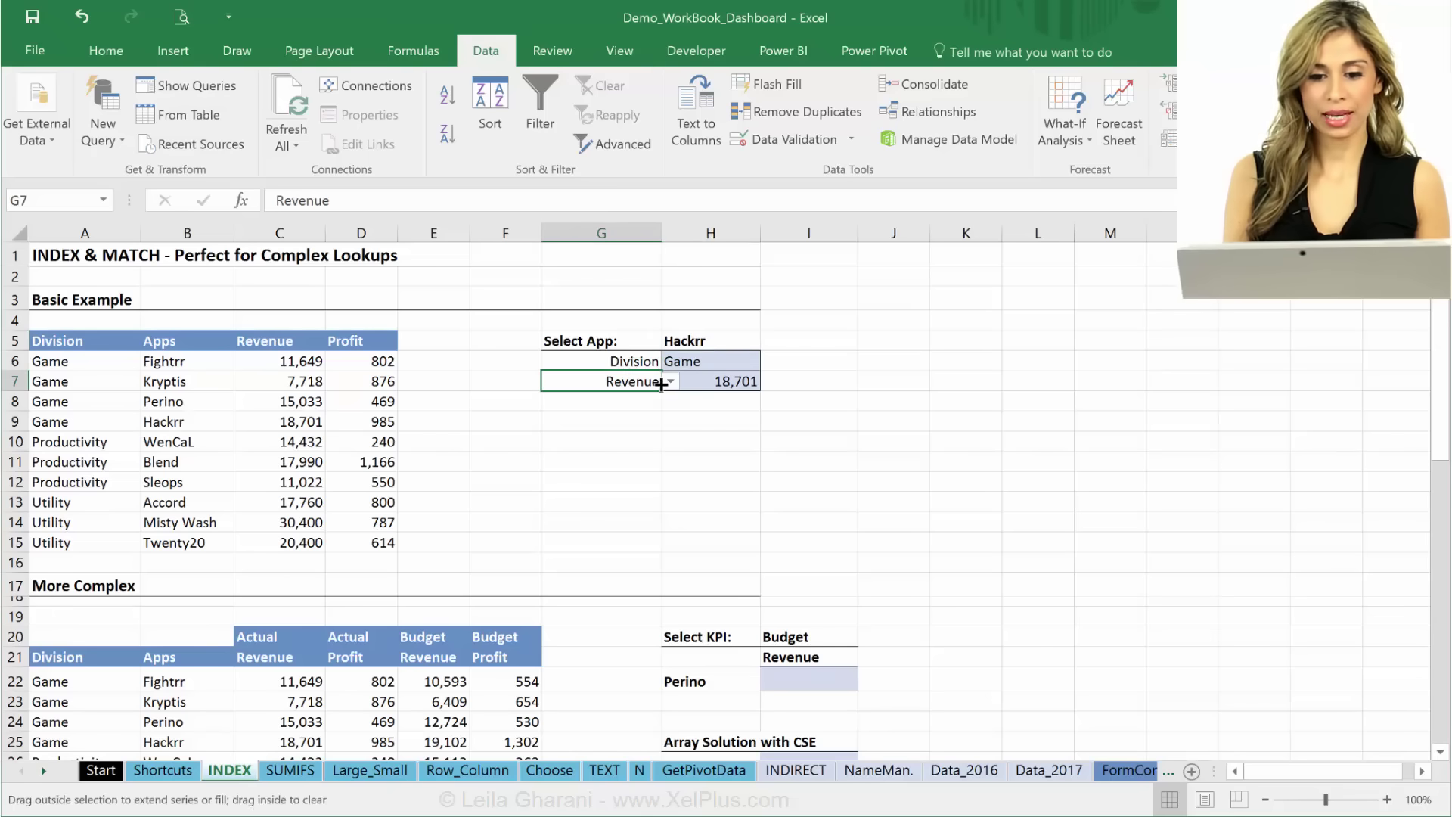
{"action": "left_click", "coordinate": [670, 381]}
{"action": "left_click", "coordinate": [625, 415]}
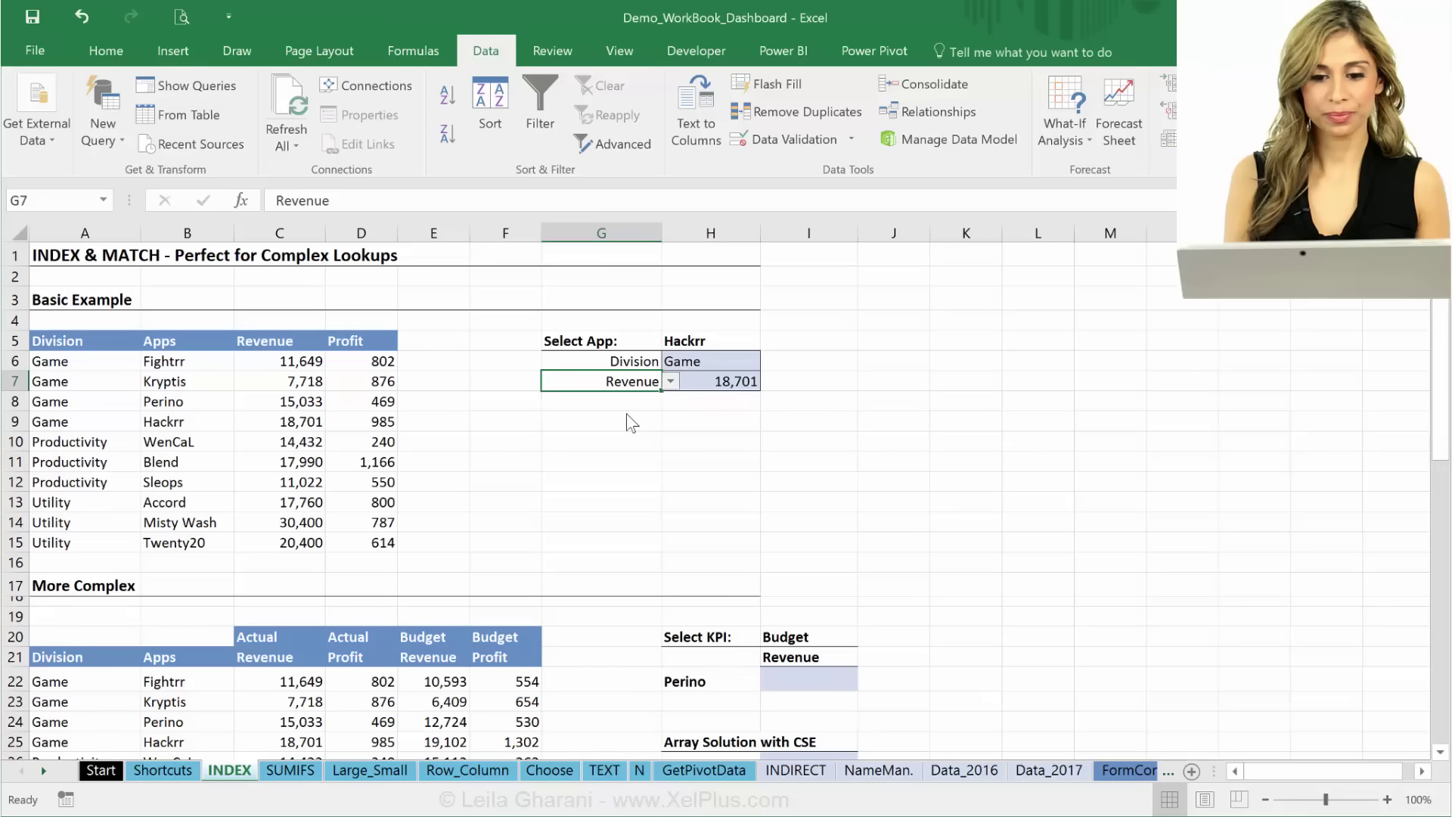
{"action": "left_click", "coordinate": [706, 386]}
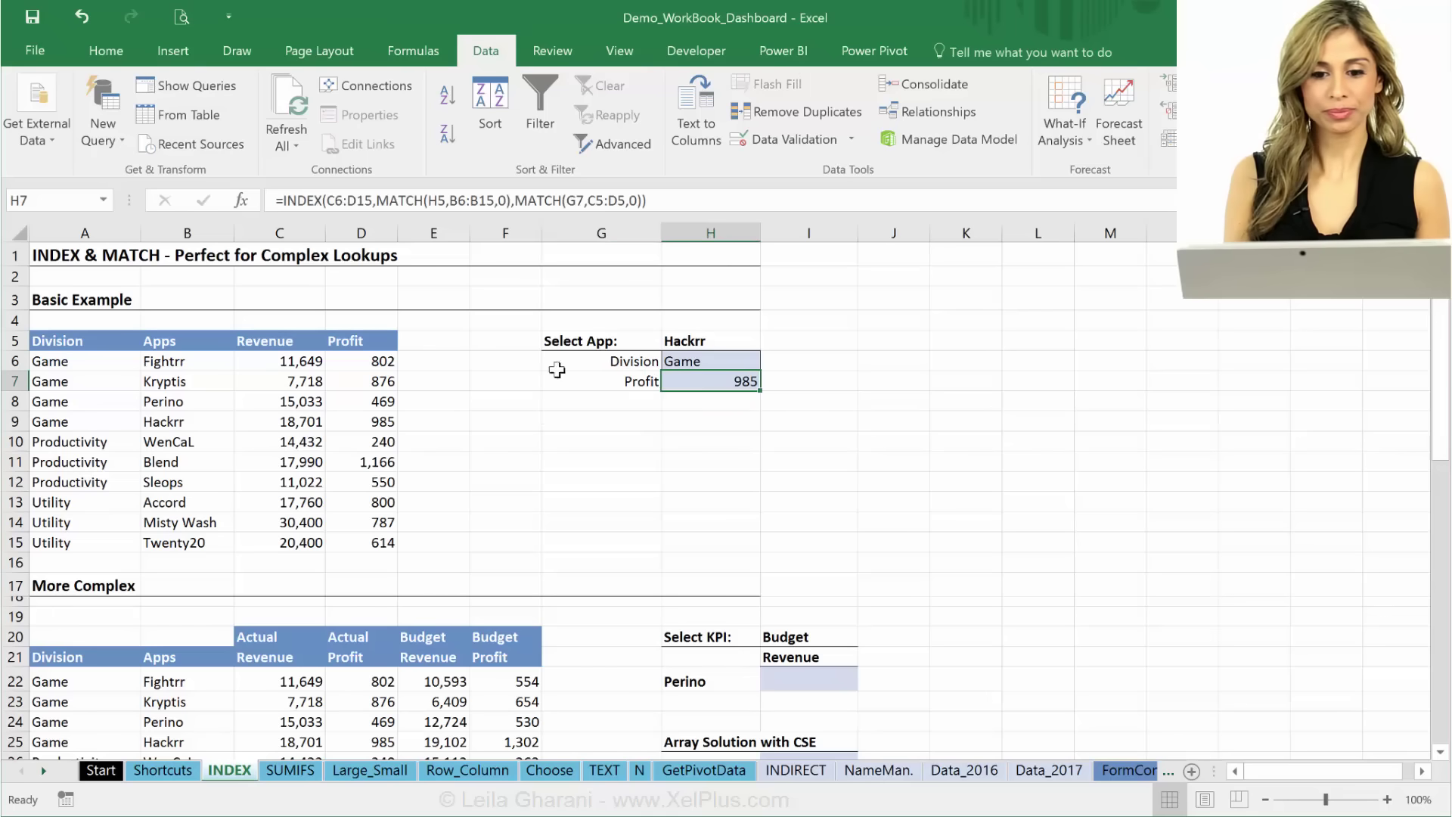